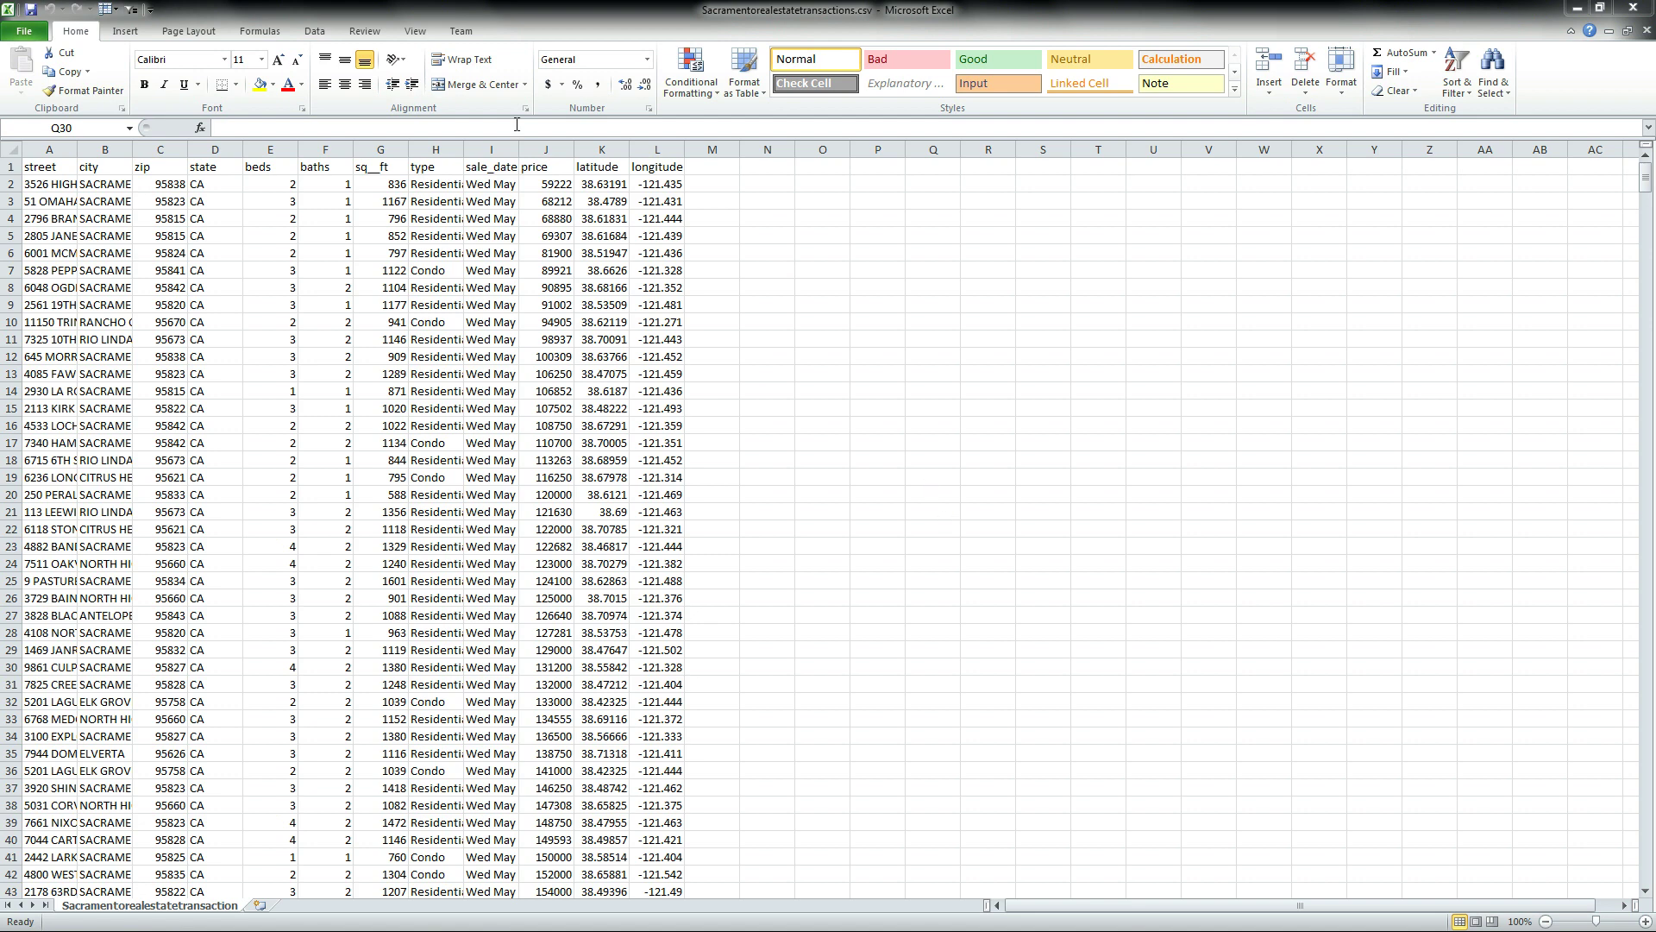
AutoFit columns A and B so full street addresses and city names are readable
double_click(77, 151)
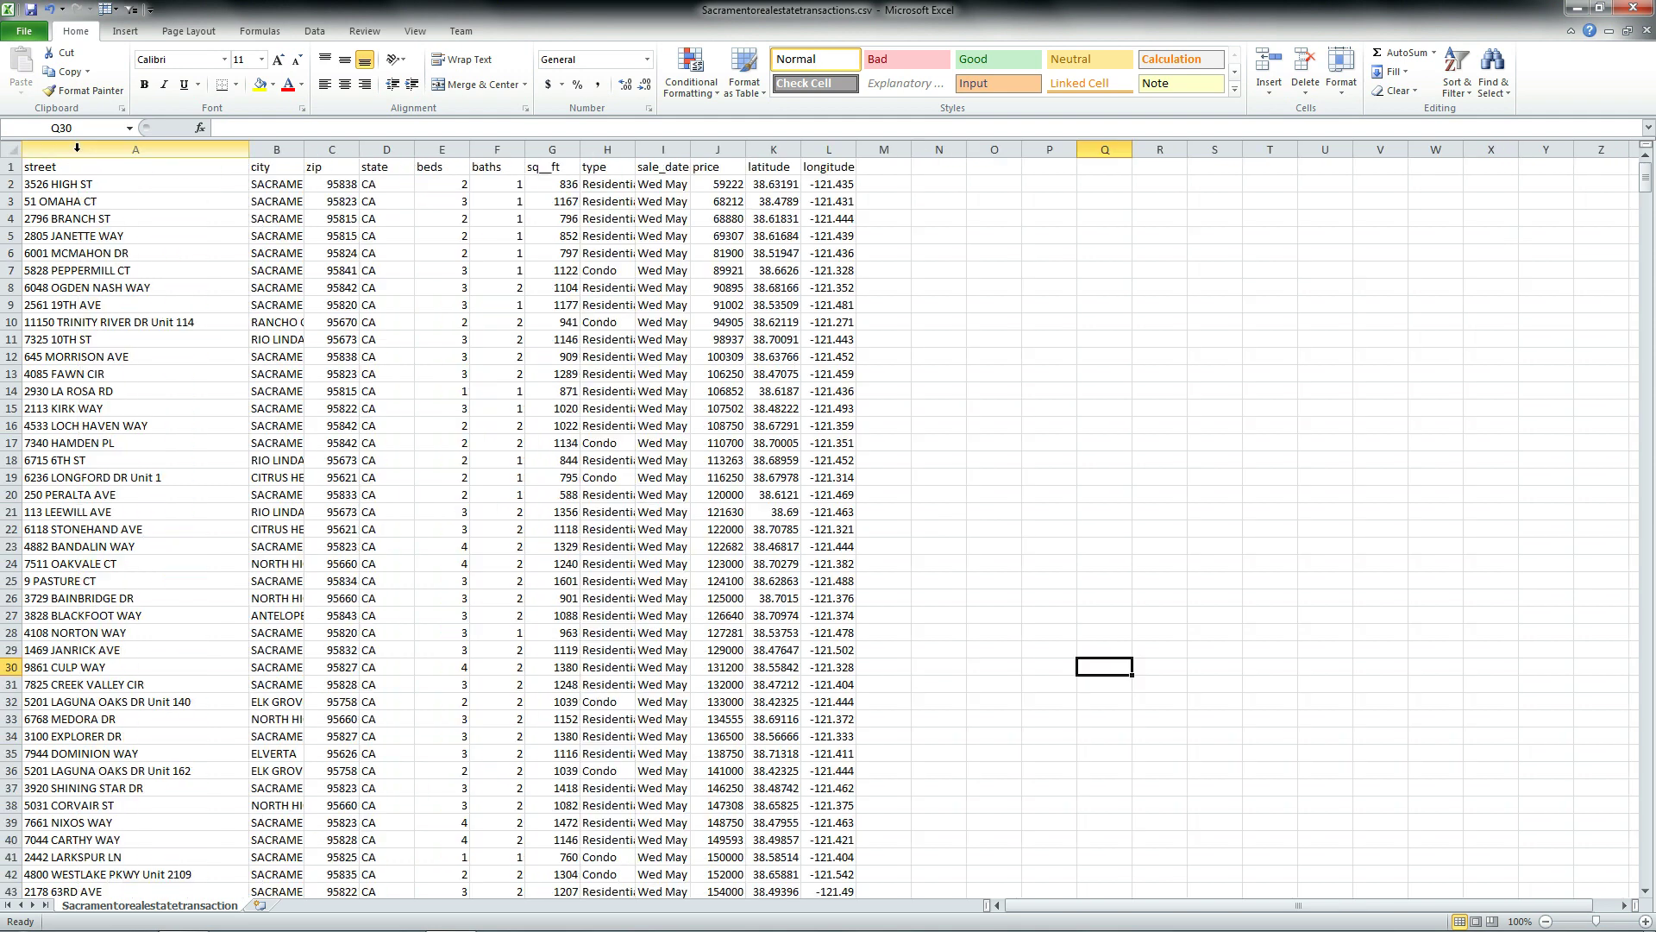
double_click(307, 151)
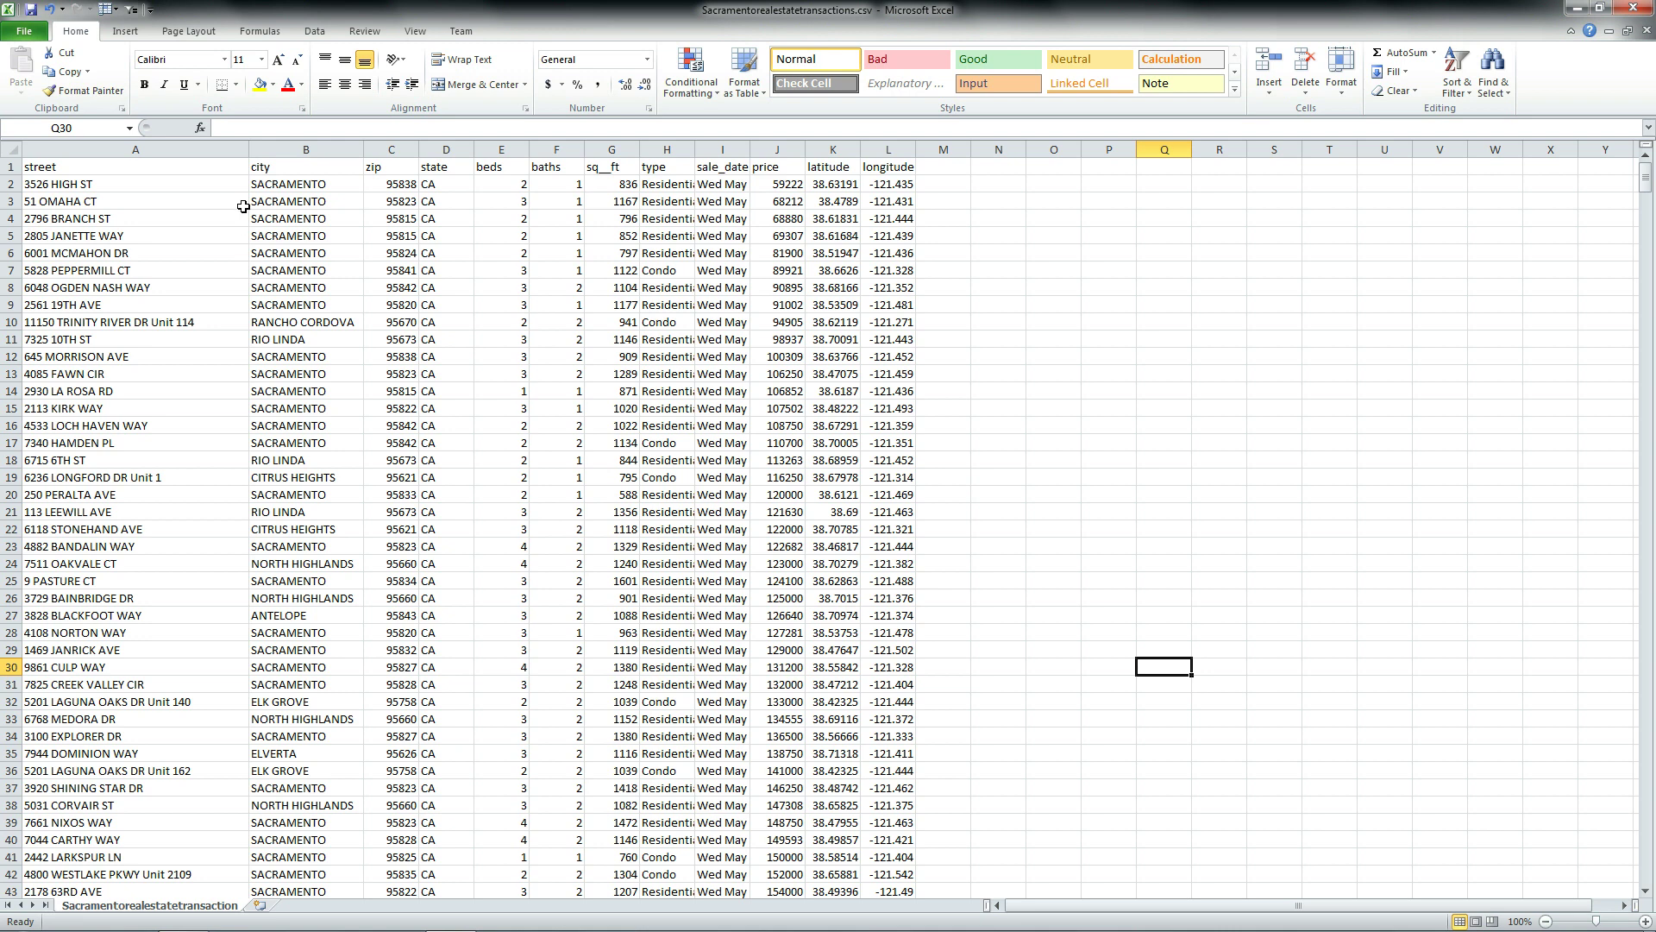
Turn on filter dropdowns for the data's header row
left_click(167, 169)
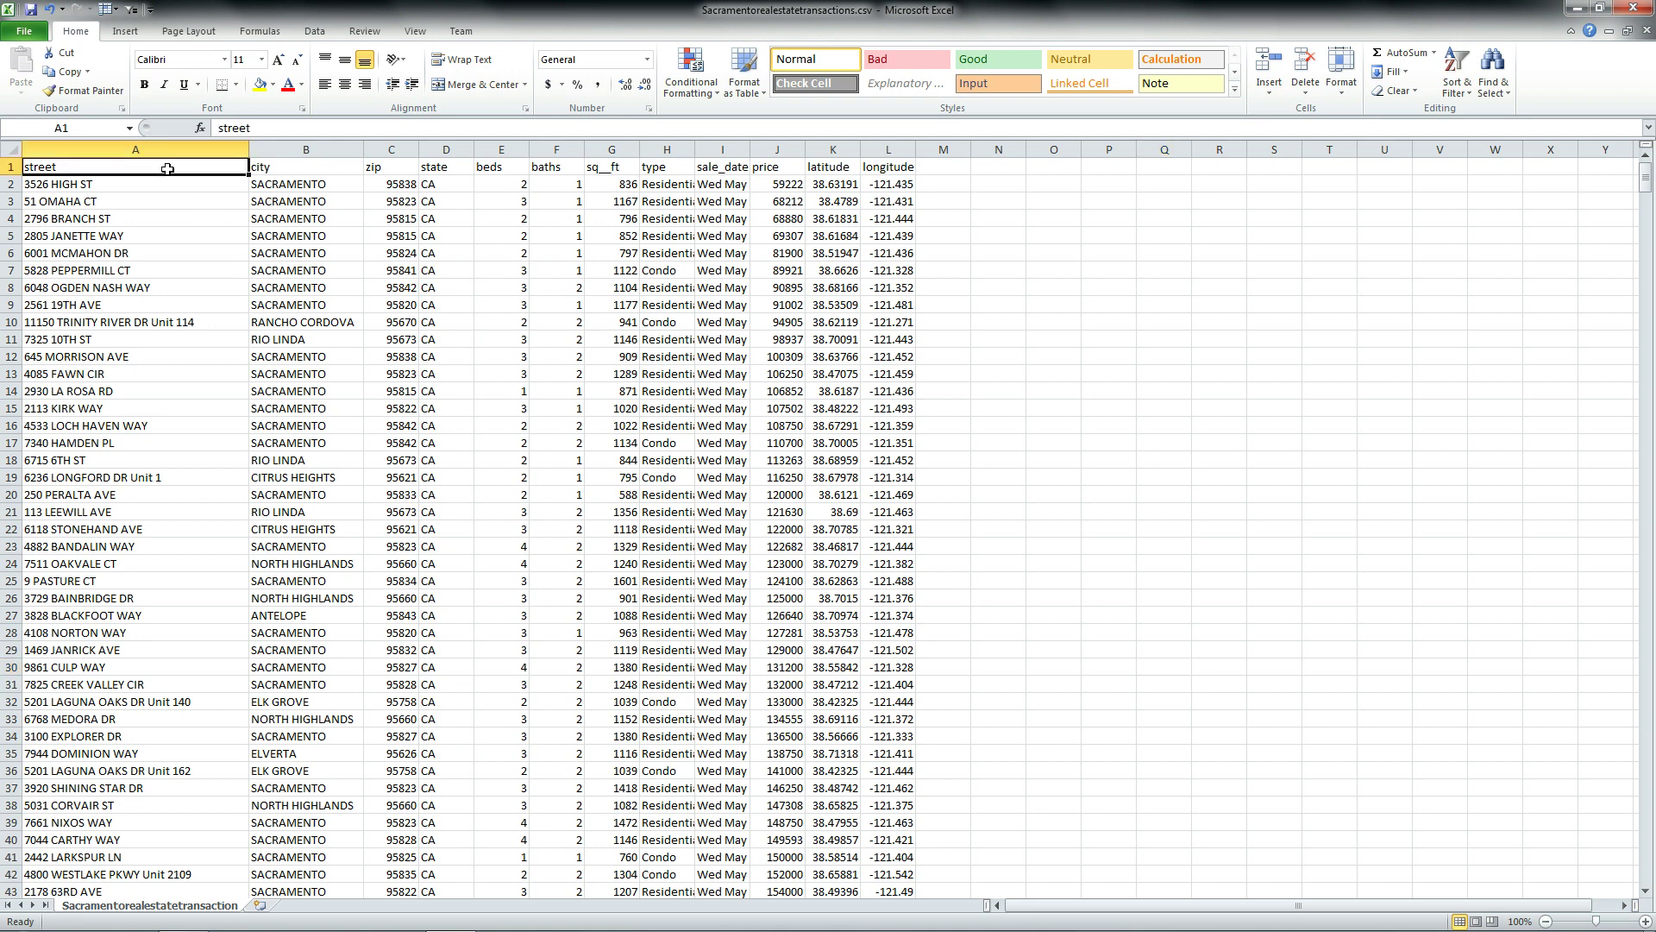
left_click(315, 33)
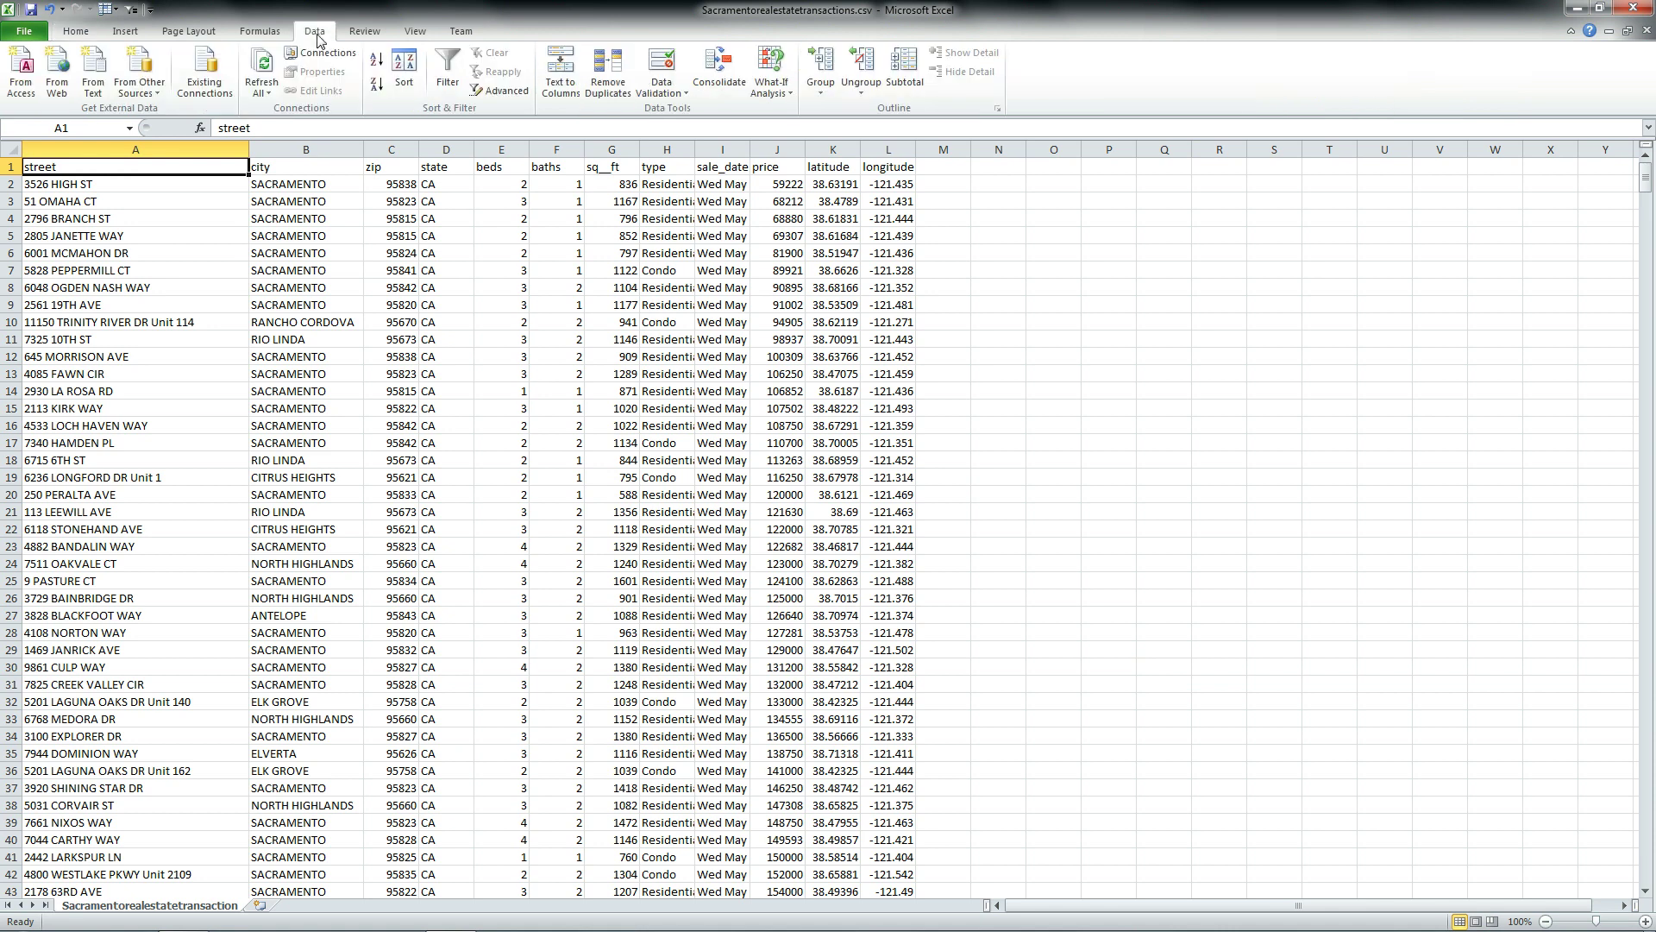
left_click(447, 75)
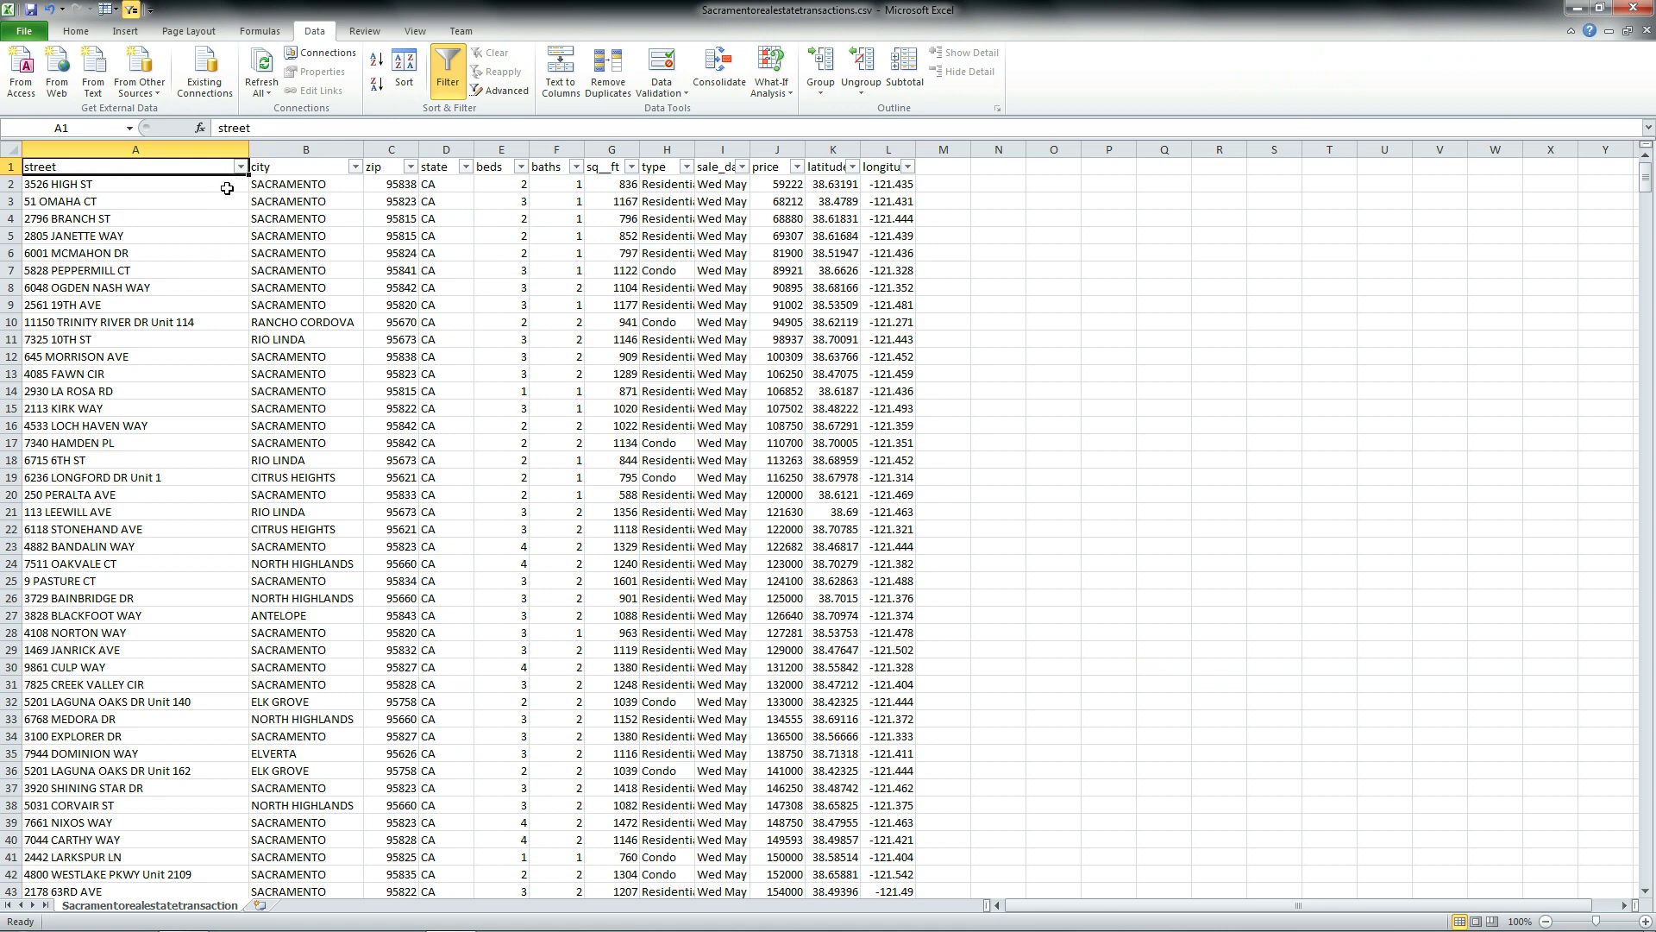
Filter the city column to ANTELOPE only, showing 33 of 985 records
left_click(354, 166)
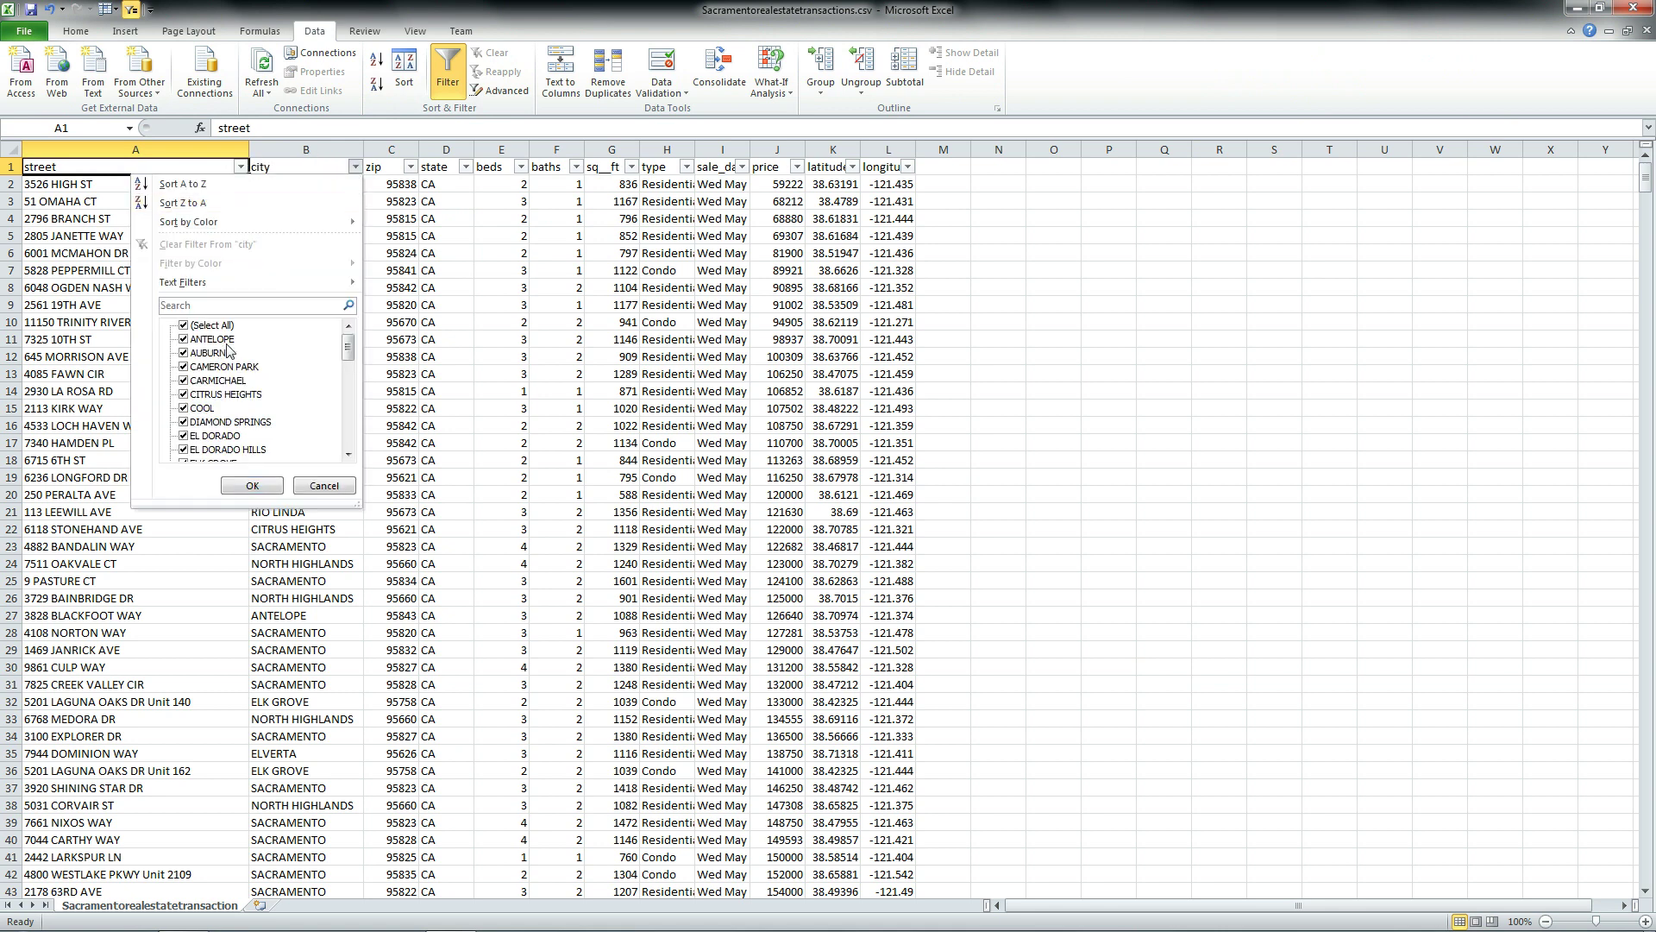
left_click(183, 326)
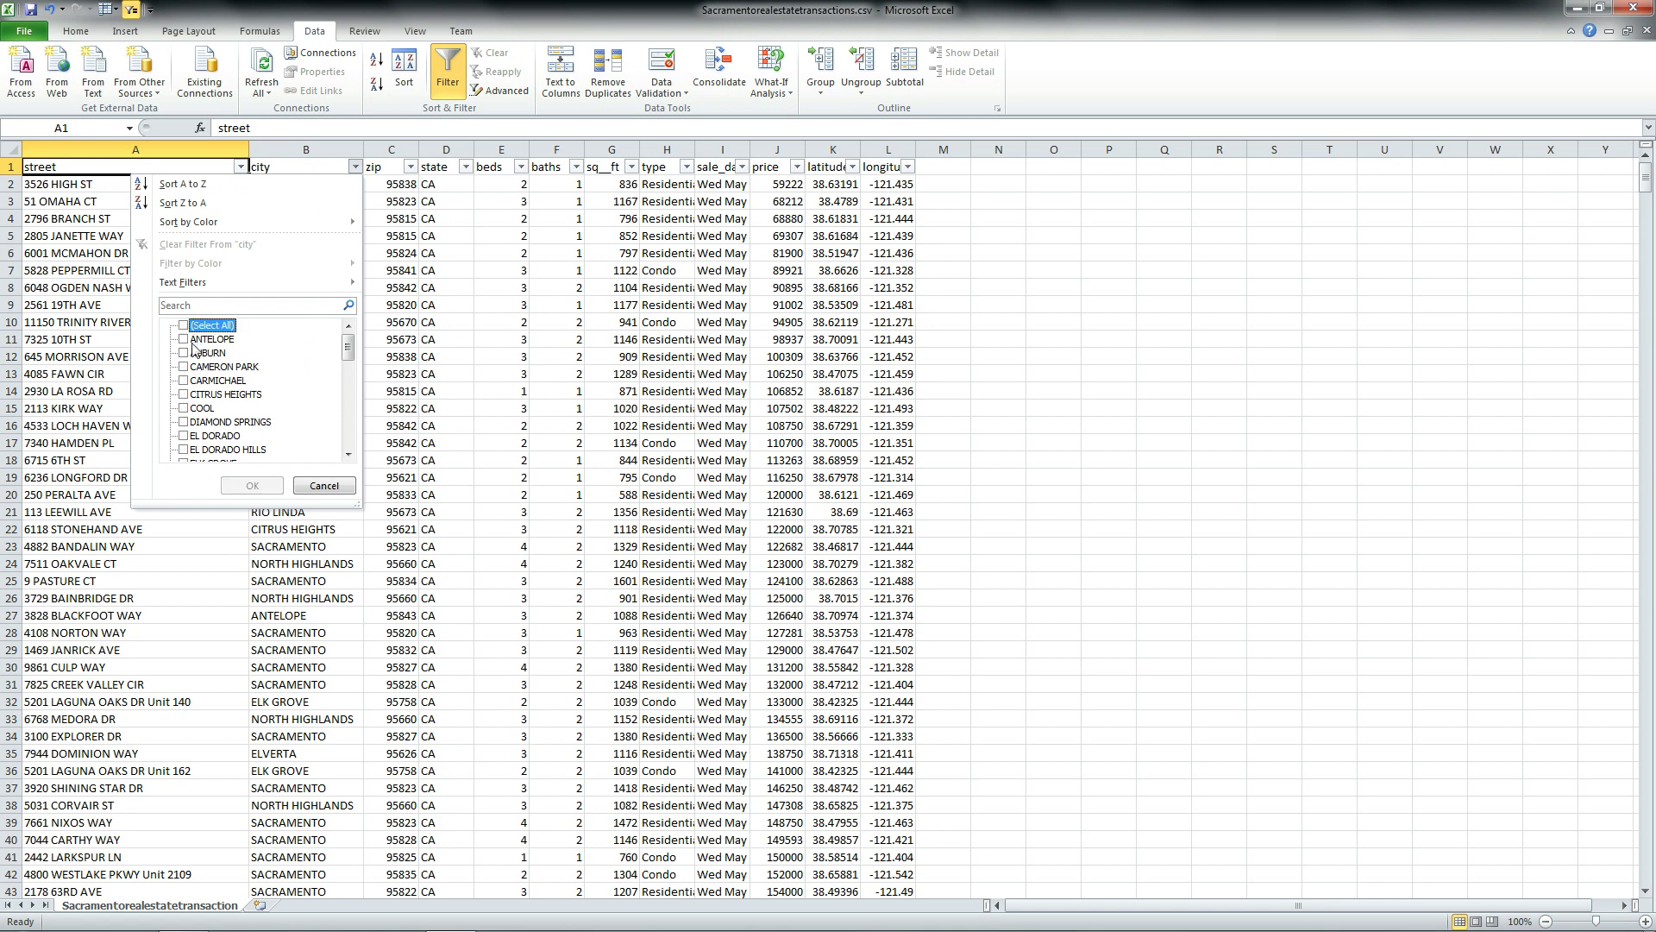
left_click(183, 339)
left_click(245, 486)
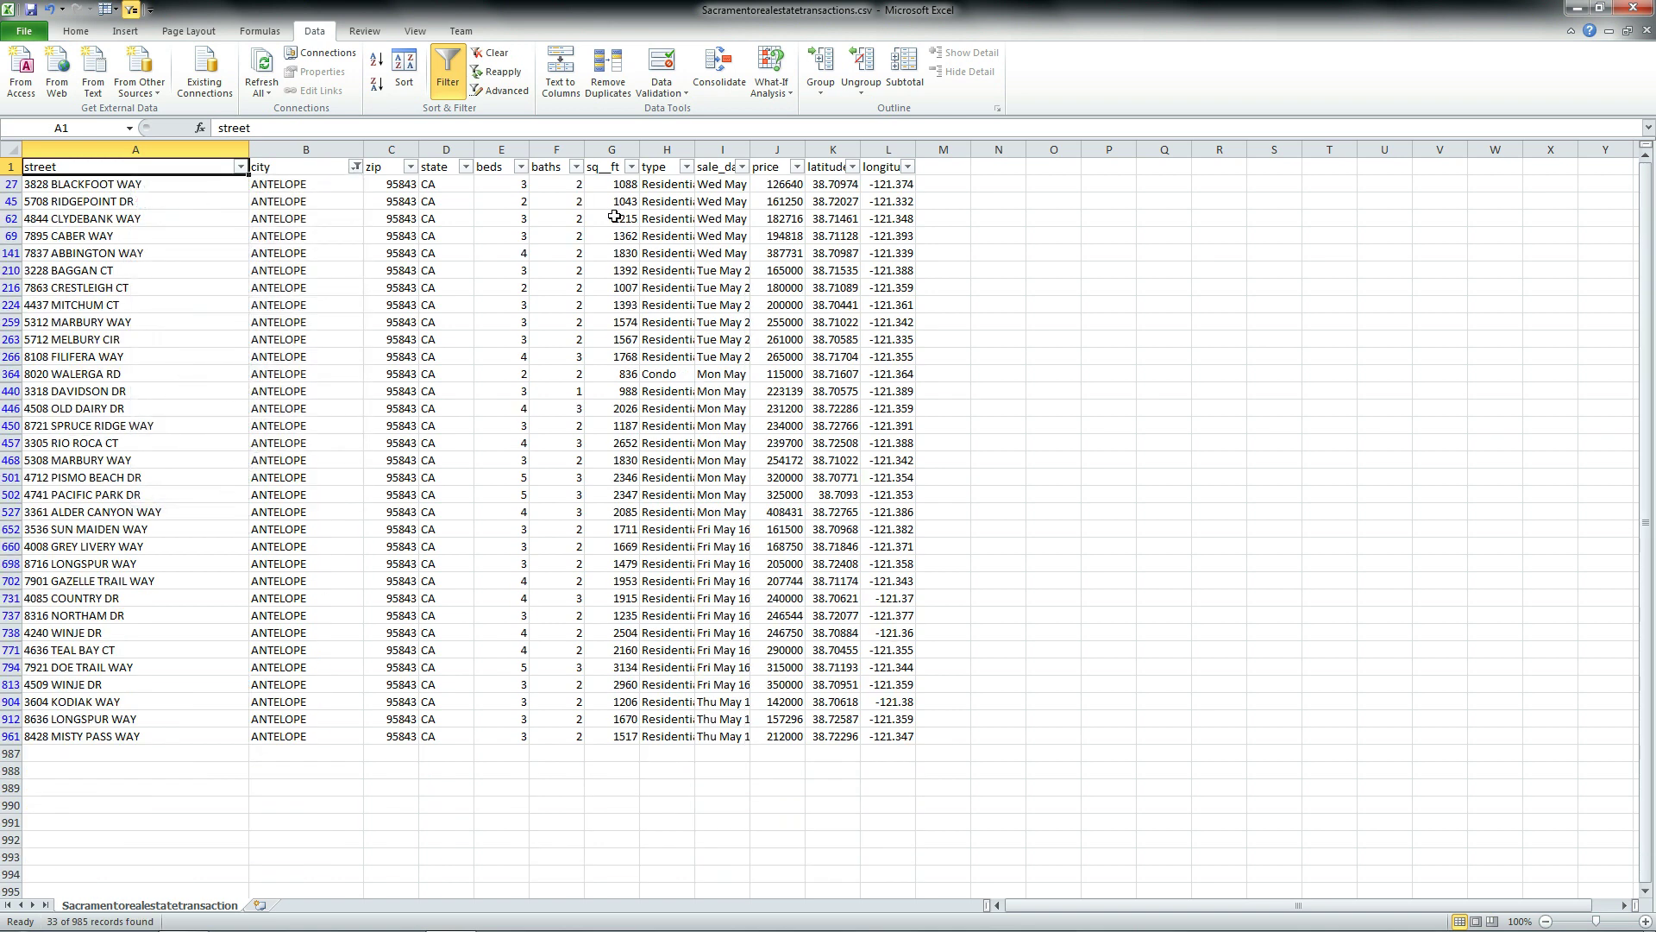
Filter the beds column to show only 3-bed homes
left_click(520, 168)
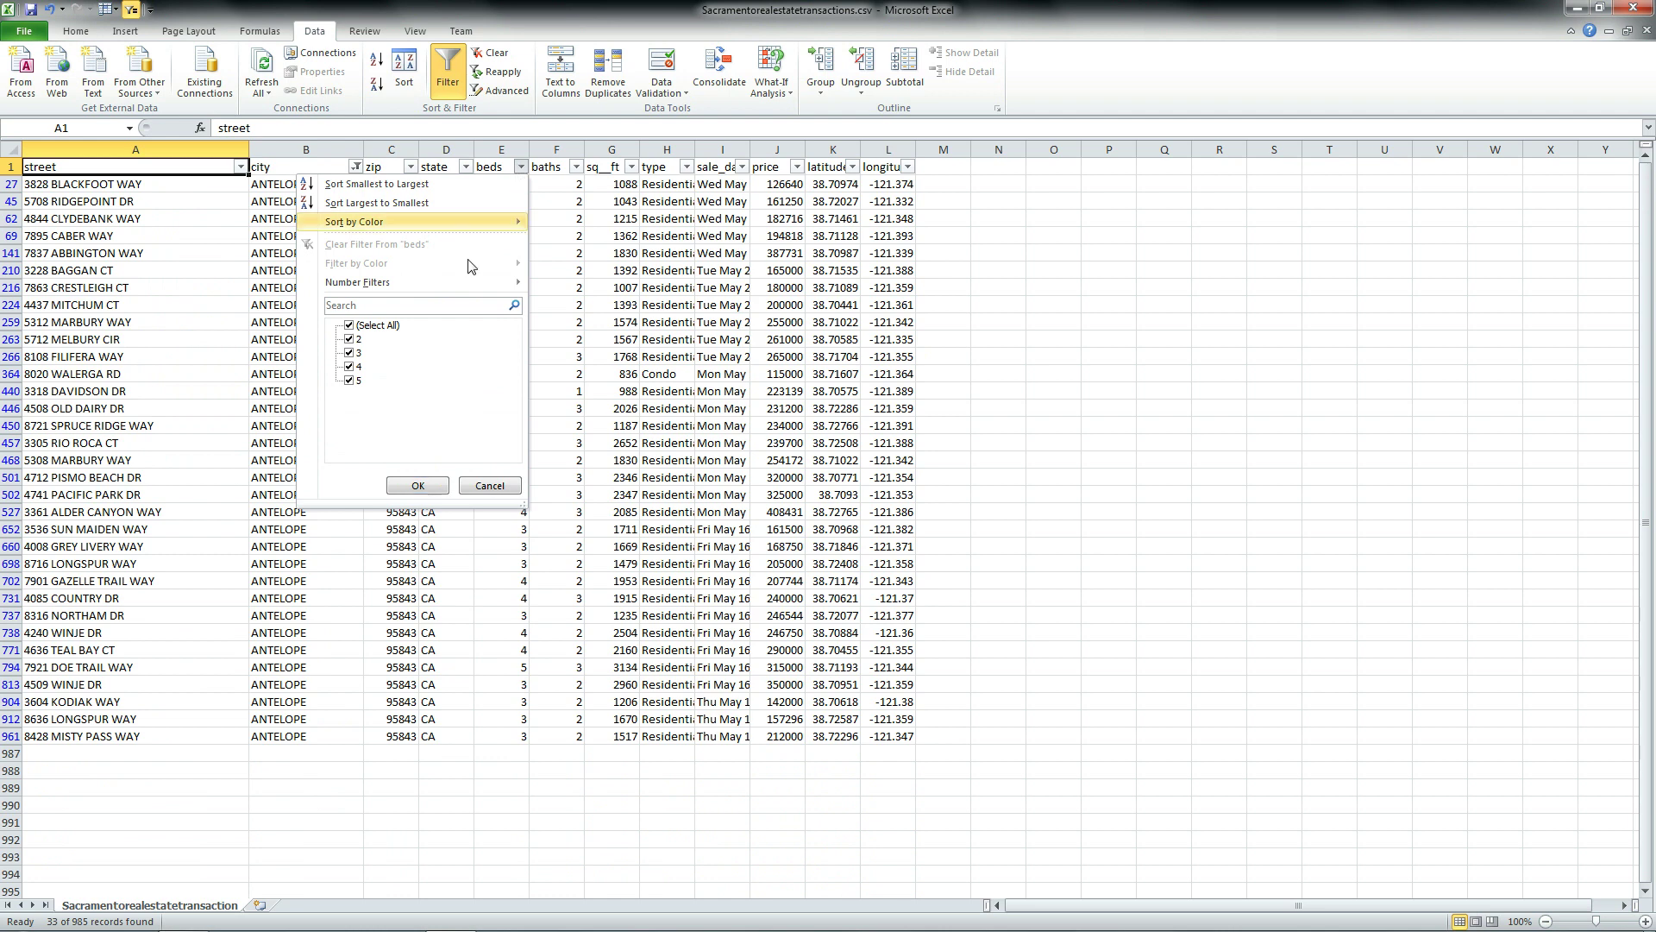
left_click(350, 326)
left_click(349, 352)
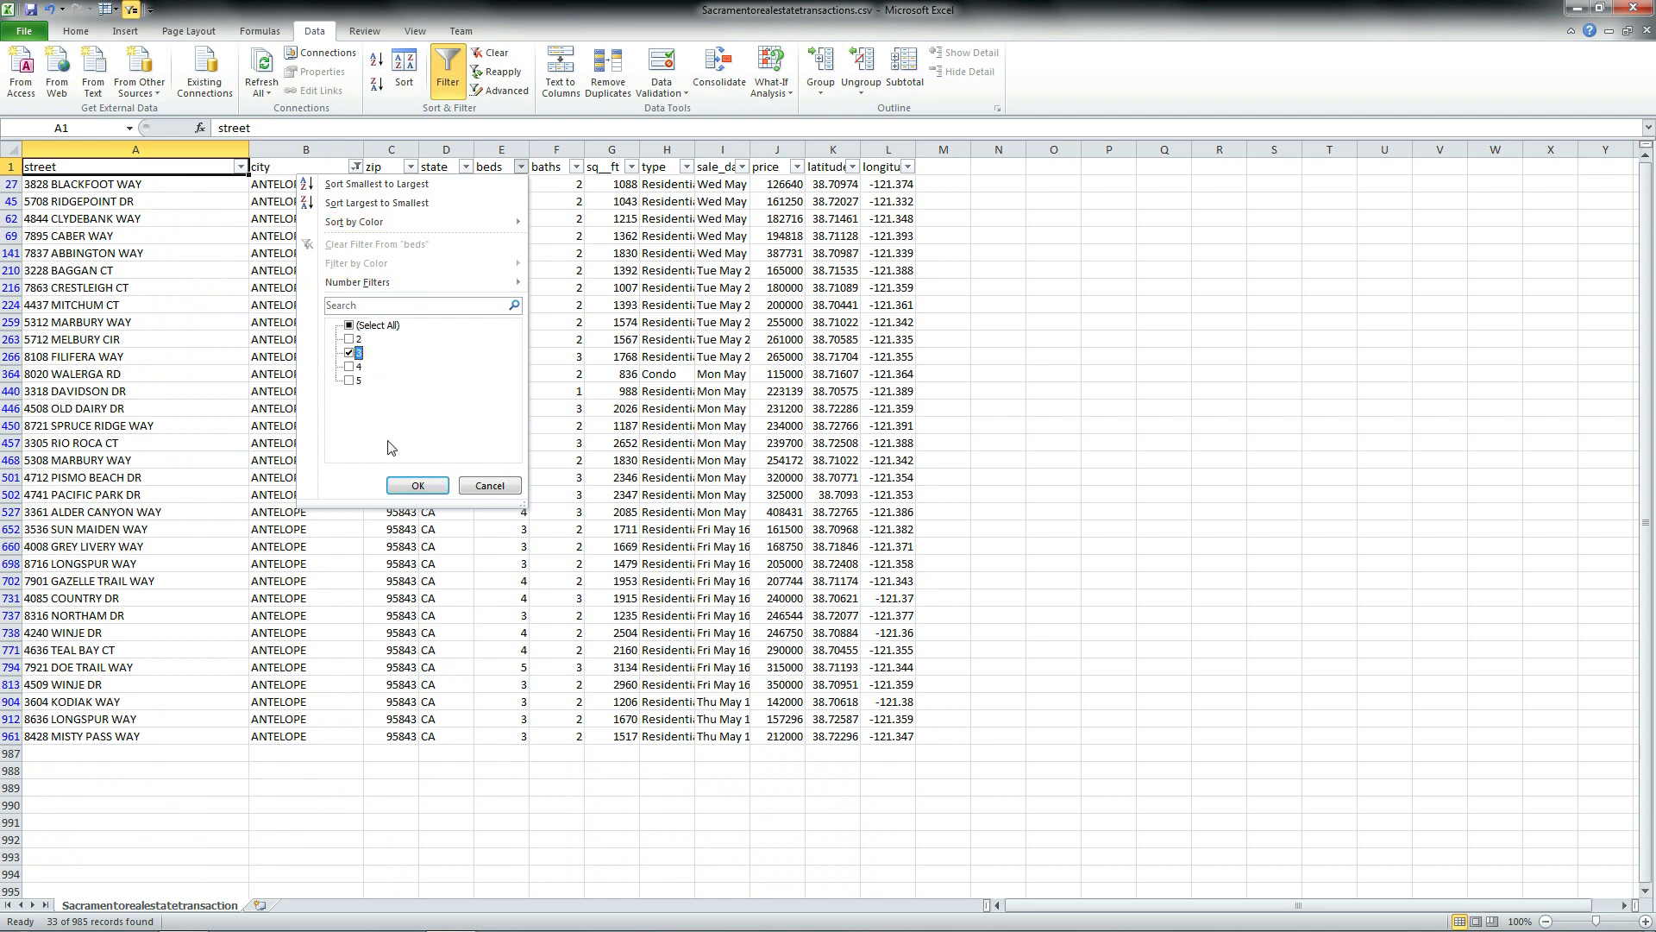
left_click(411, 486)
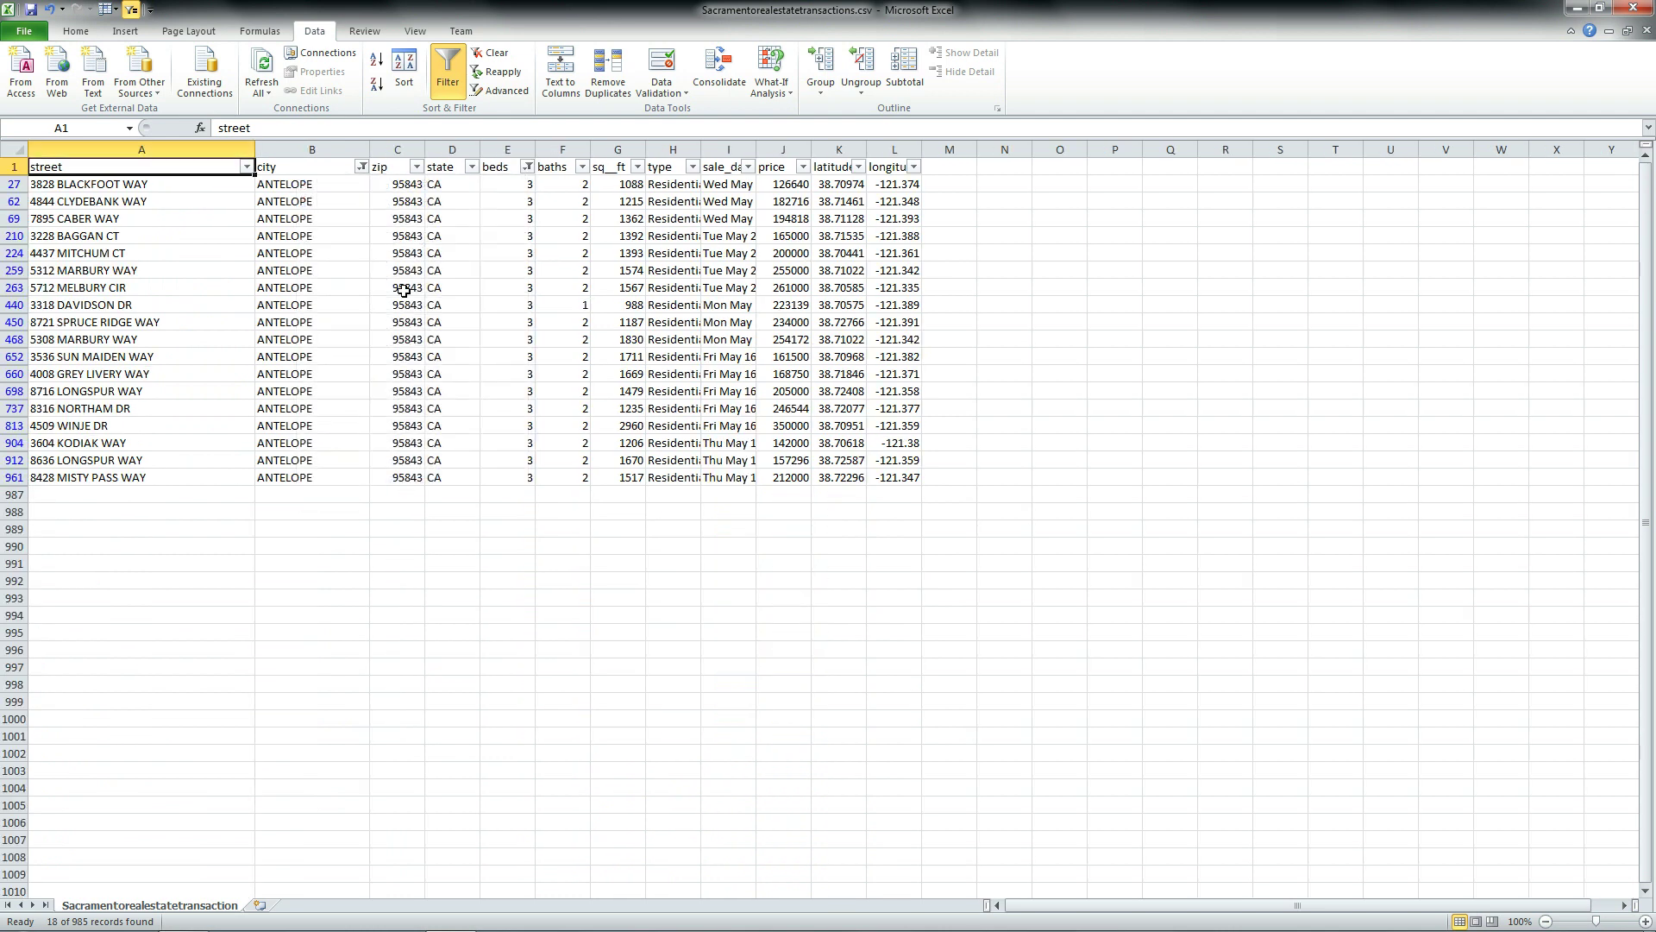
Switch the city filter from ANTELOPE to AUBURN only
left_click(361, 167)
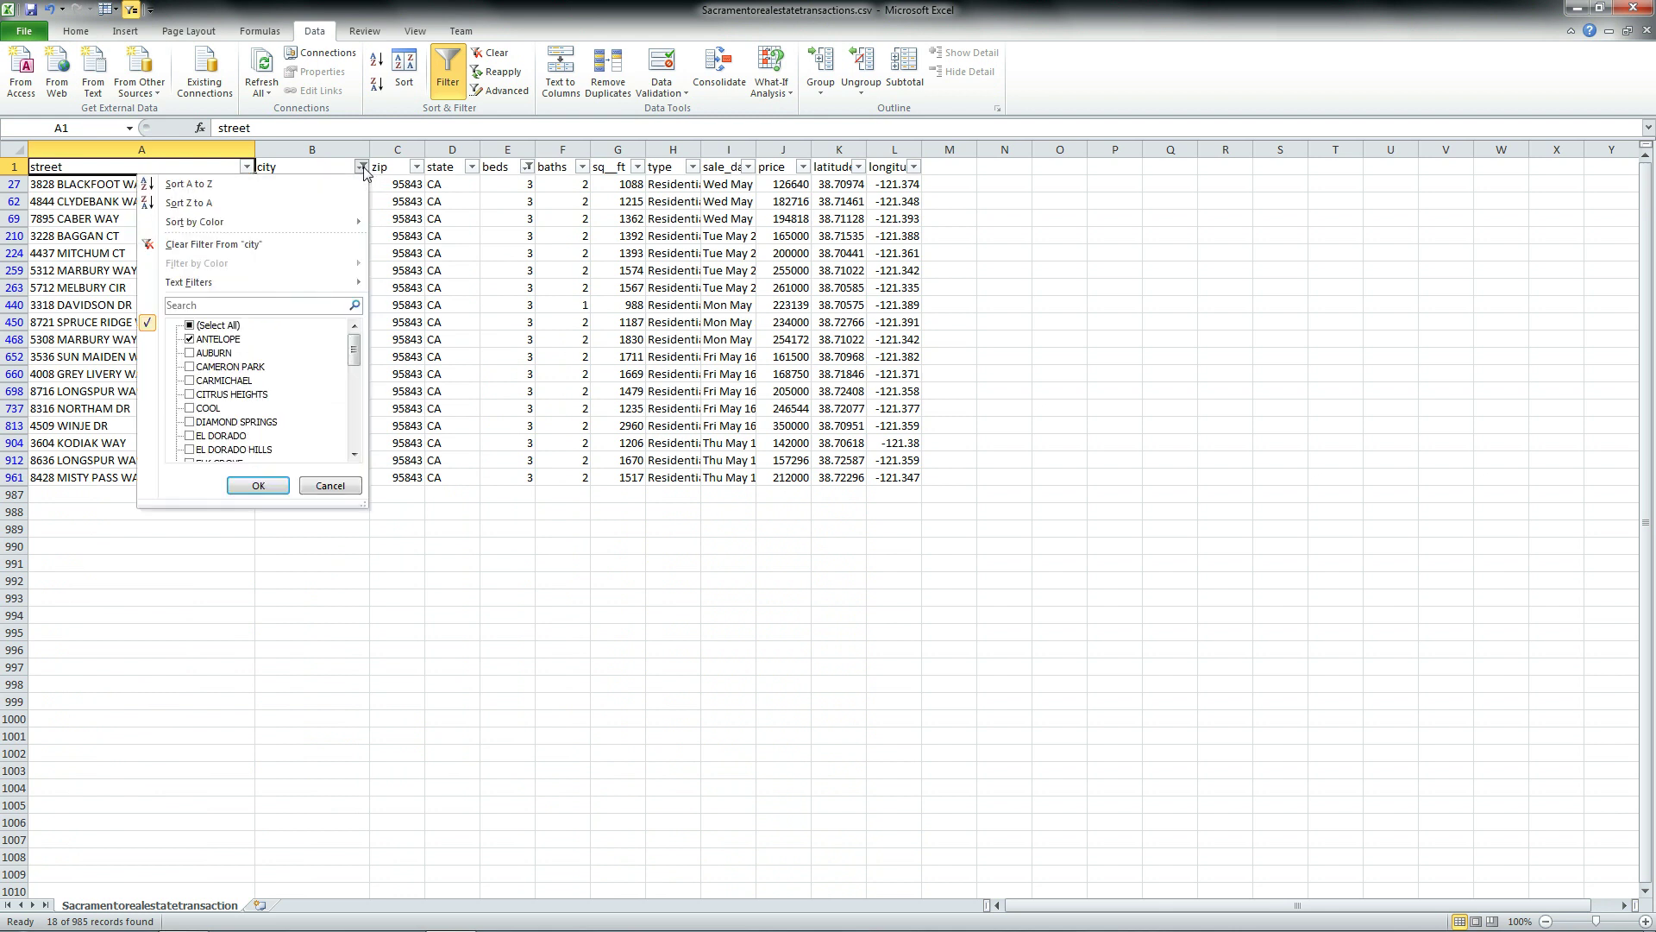
left_click(190, 354)
left_click(190, 339)
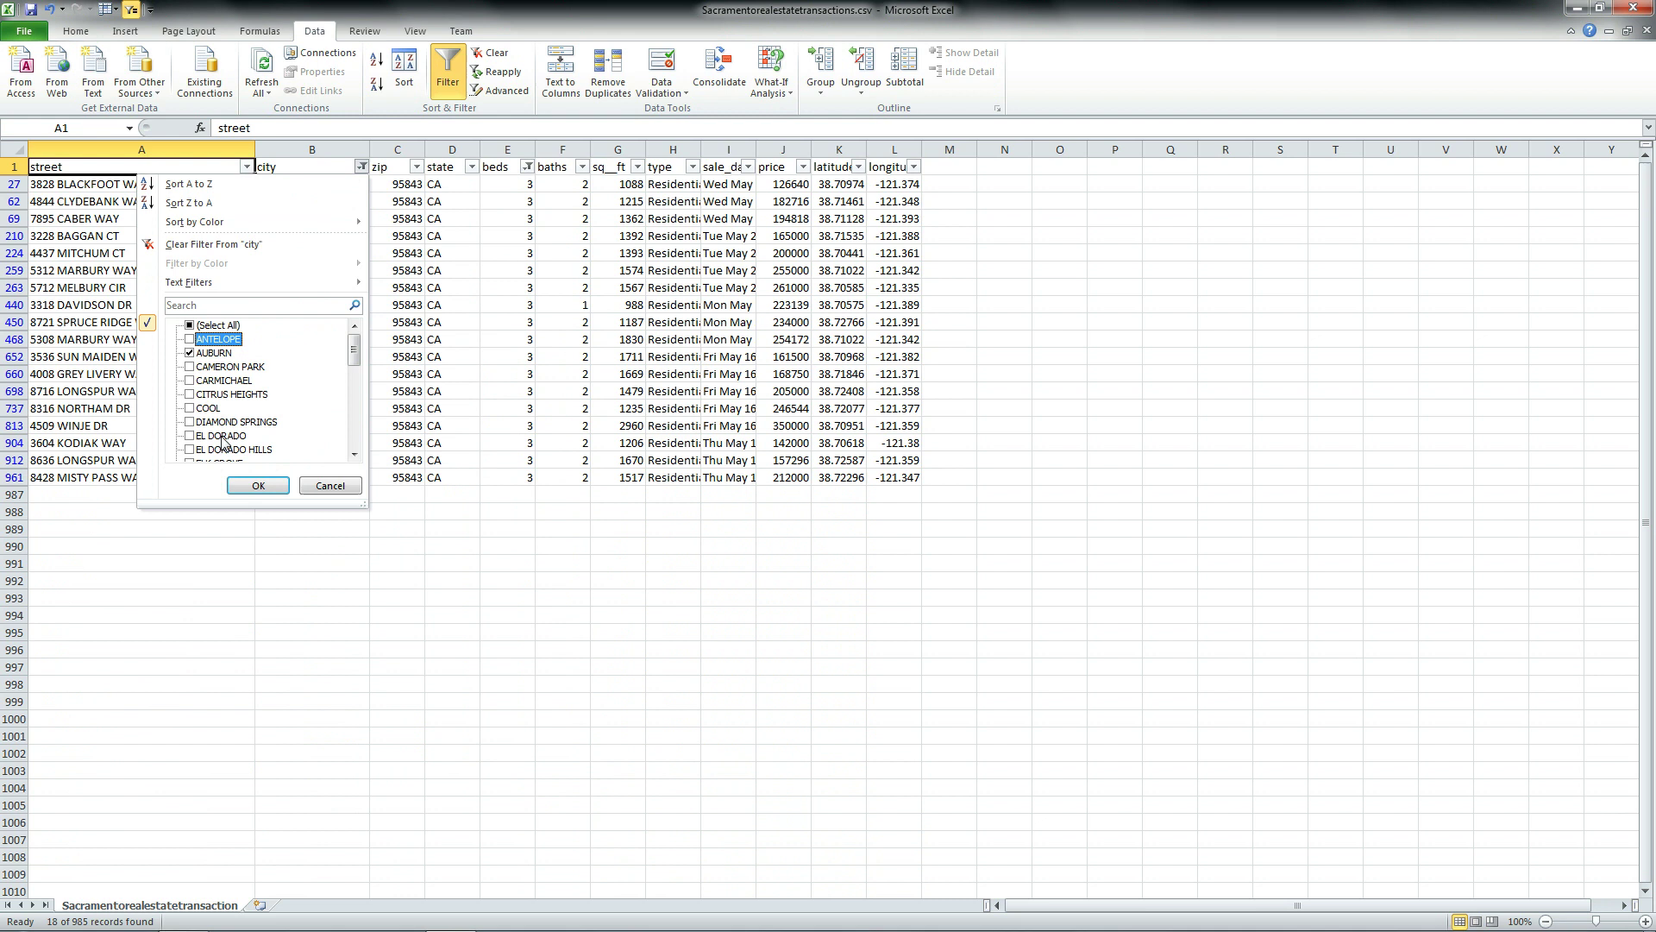
left_click(258, 485)
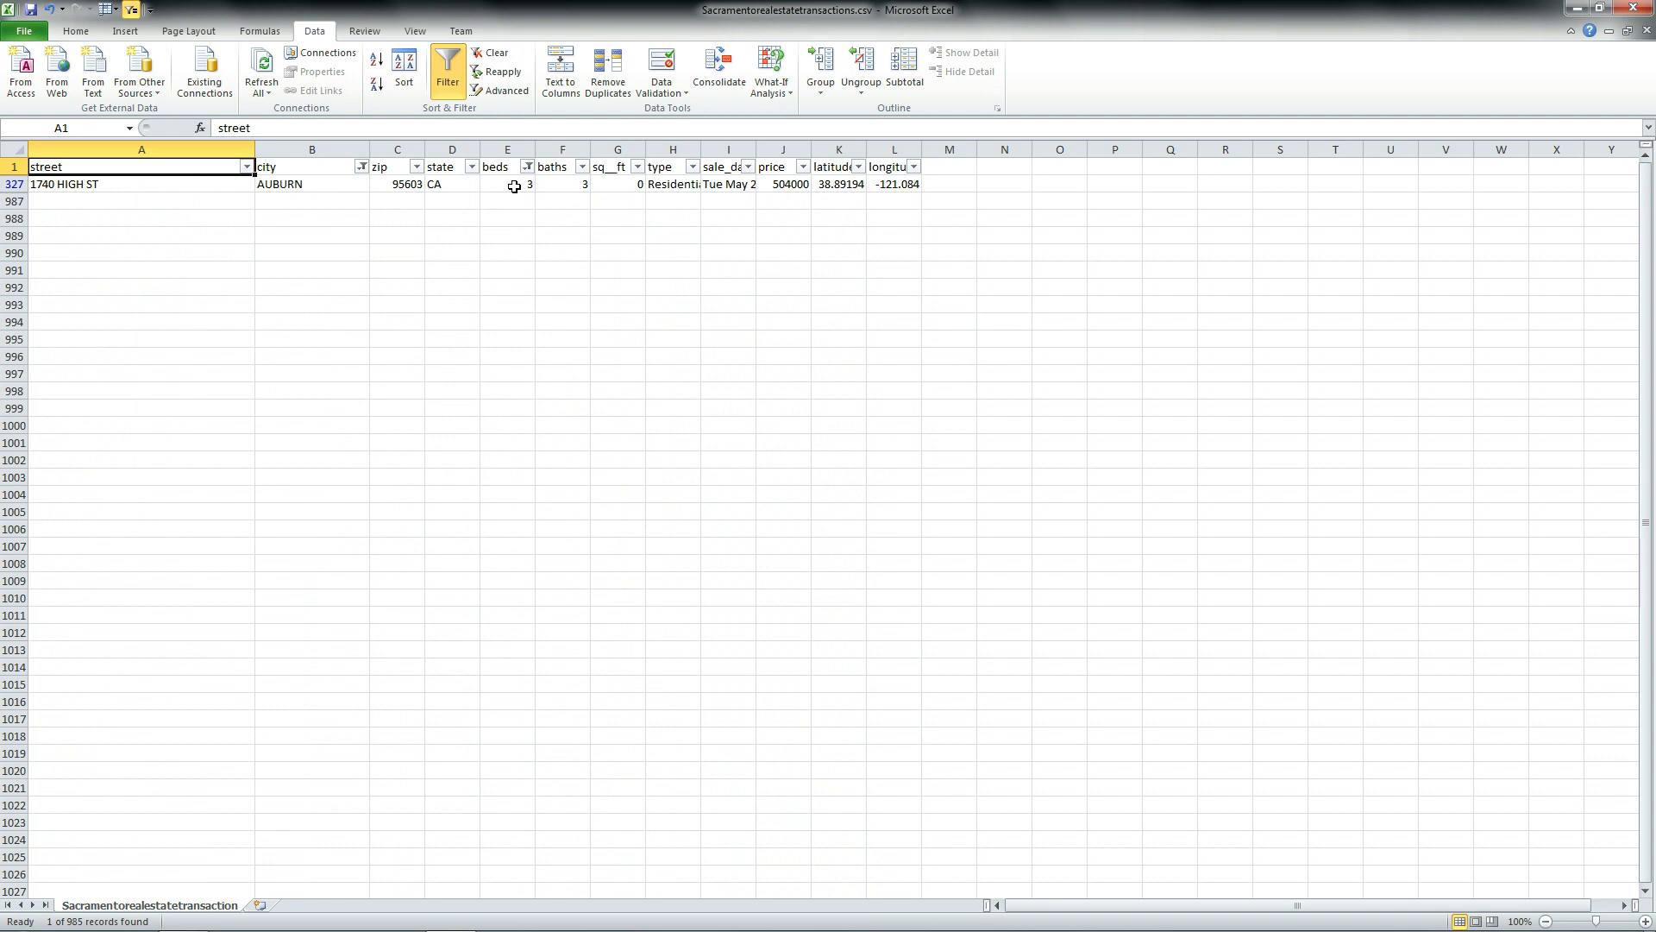
Clear the city and beds filters so every sales record shows again
left_click(361, 167)
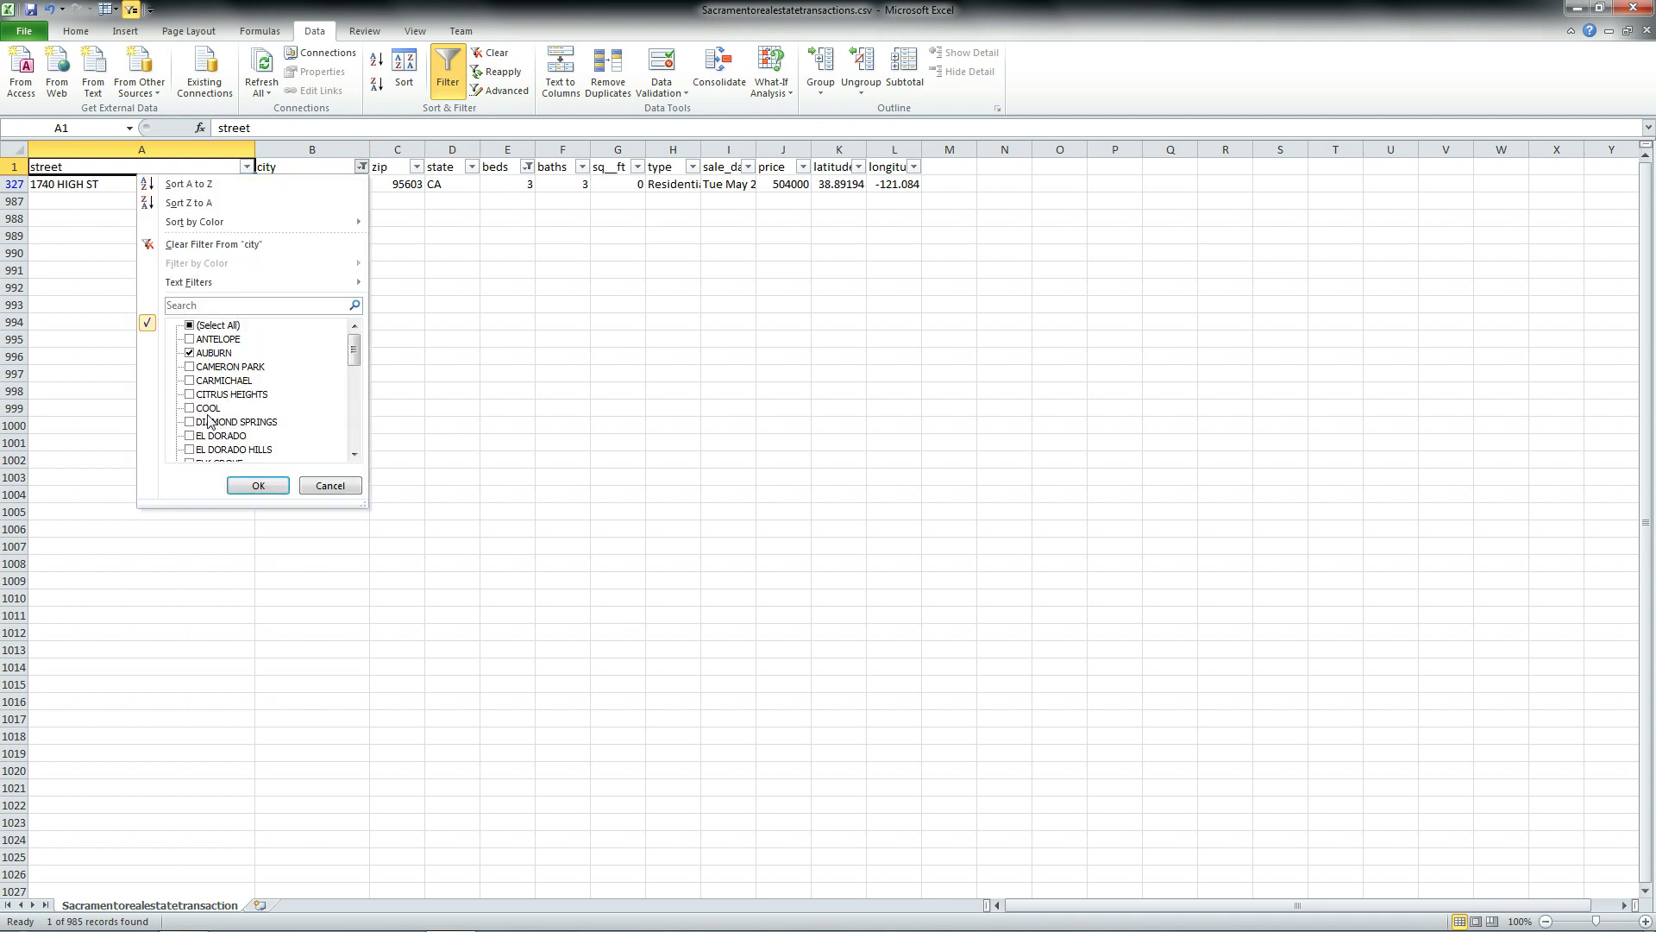
left_click(197, 326)
left_click(243, 488)
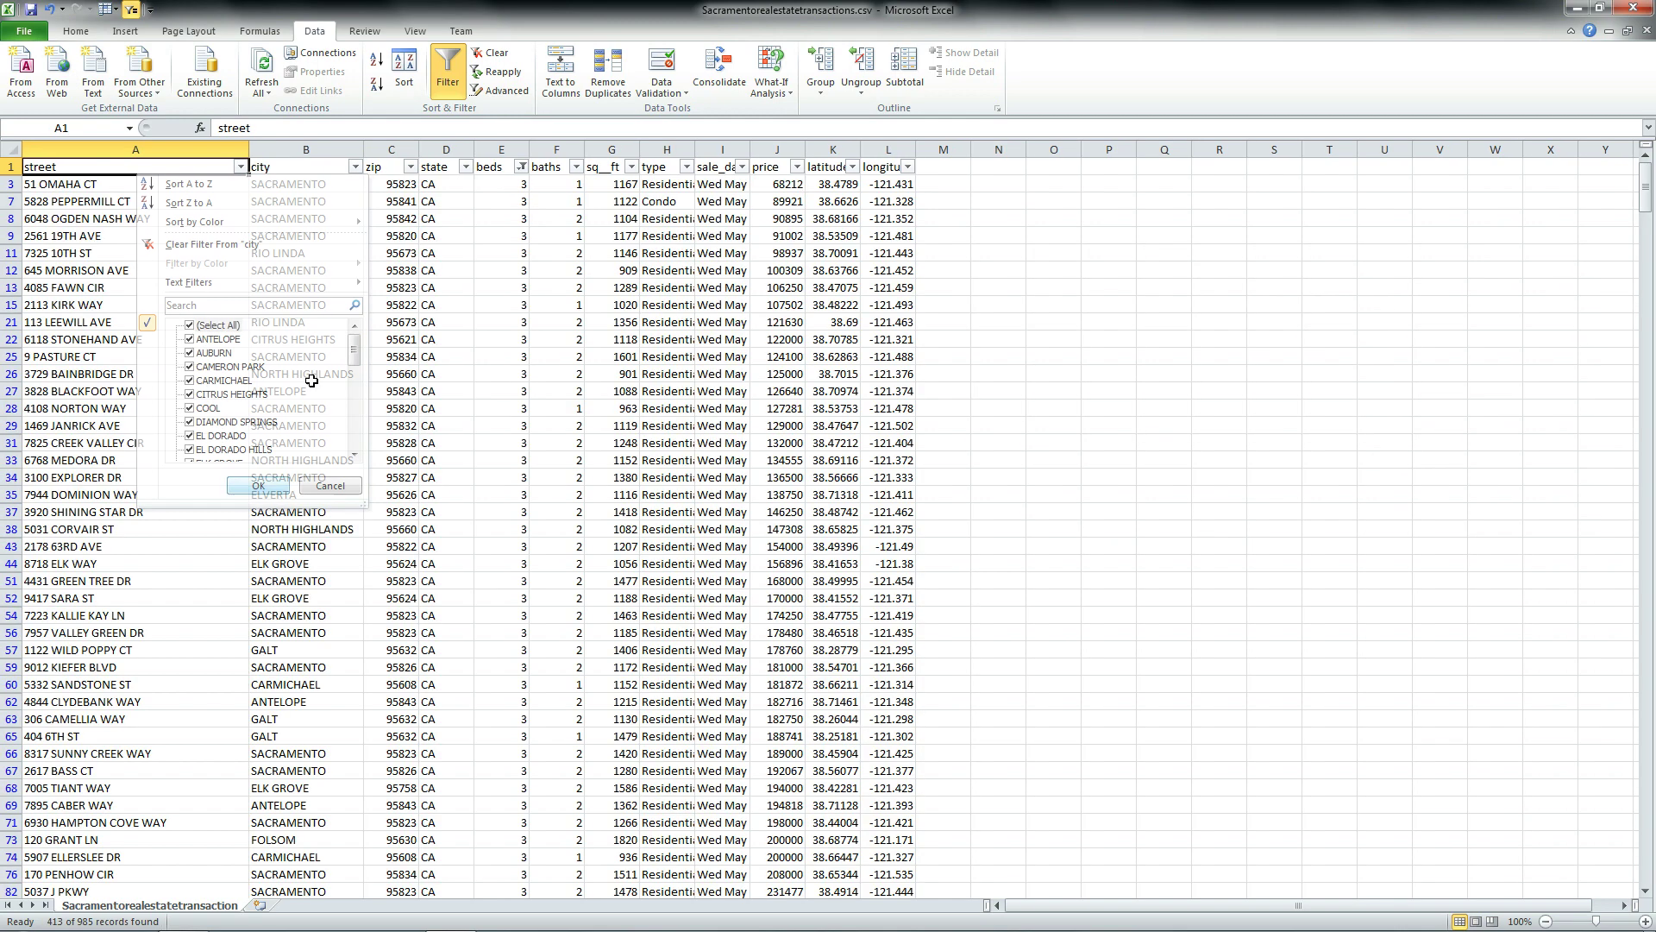
left_click(521, 167)
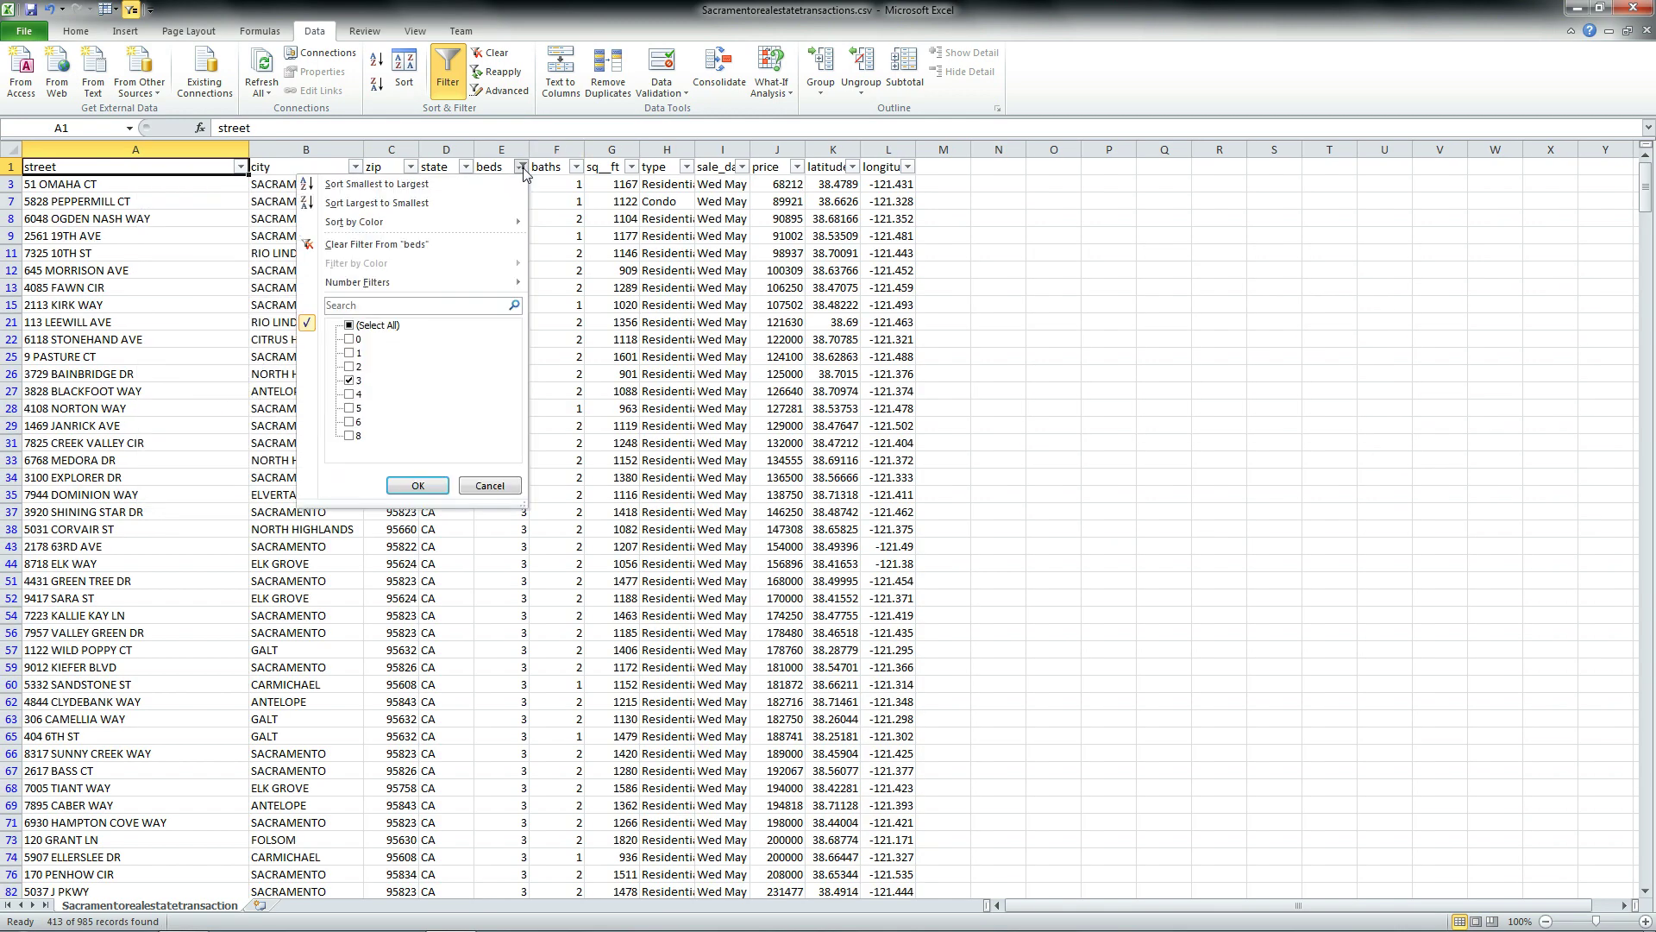
left_click(351, 325)
left_click(398, 486)
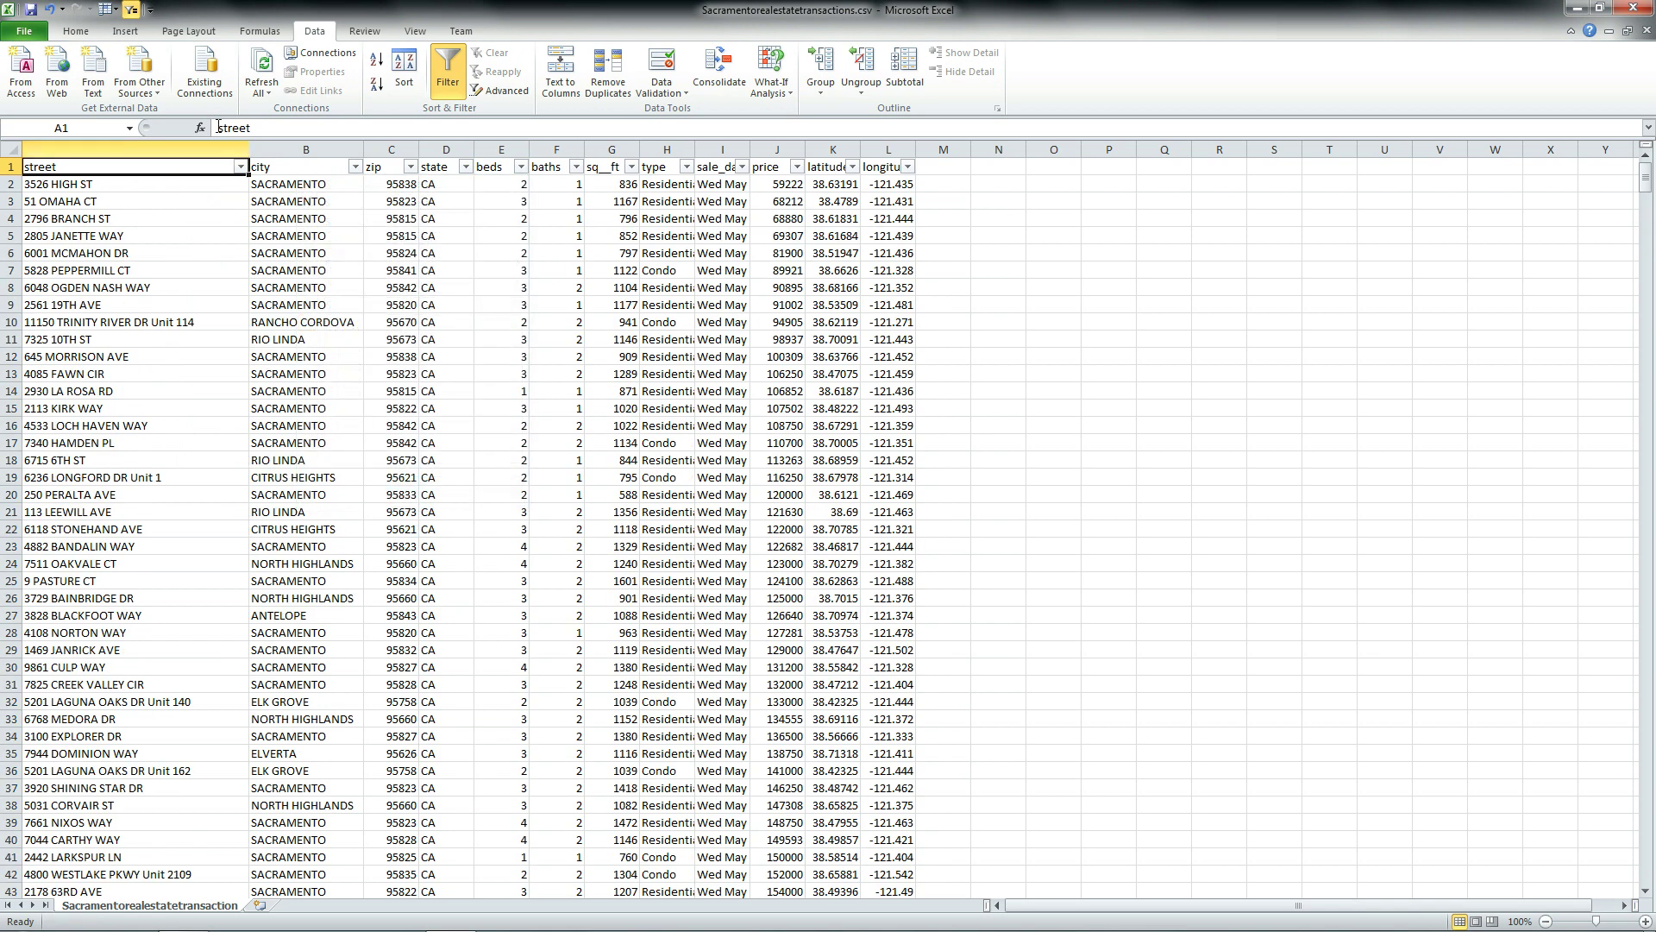
Start a PivotTable from the full transactions range, placed on a new worksheet
left_click(126, 33)
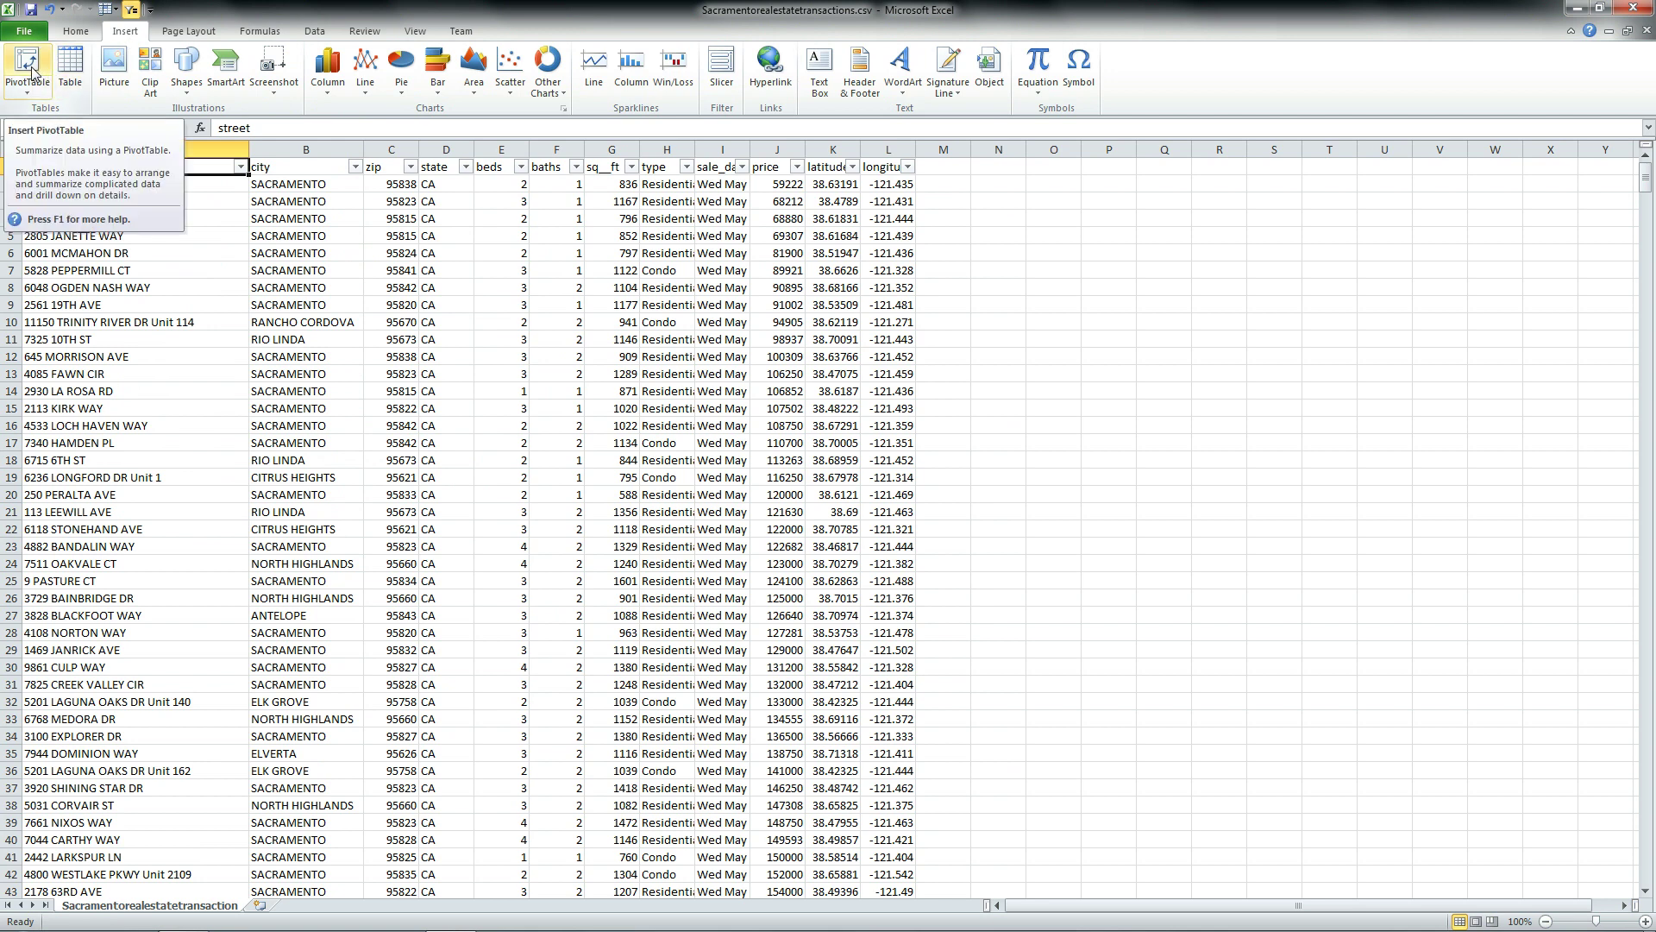
left_click(311, 322)
left_click(393, 511)
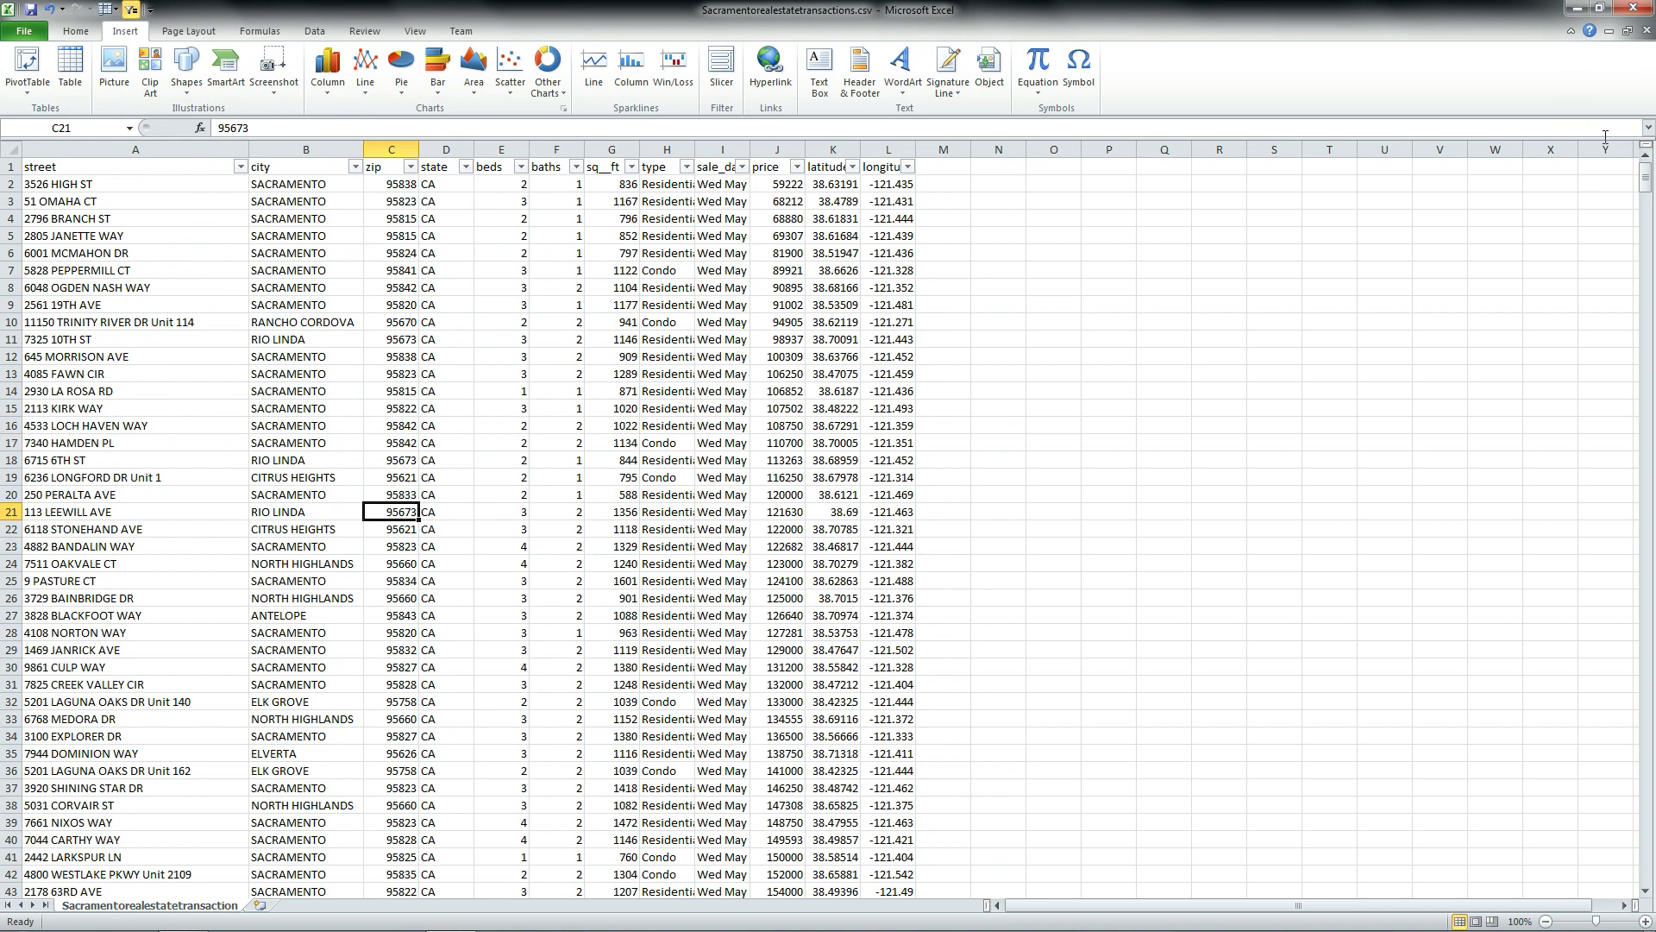
mouse_move(1644, 170)
left_mouse_down()
mouse_move(1632, 845)
mouse_move(1645, 172)
left_mouse_up()
left_click(28, 67)
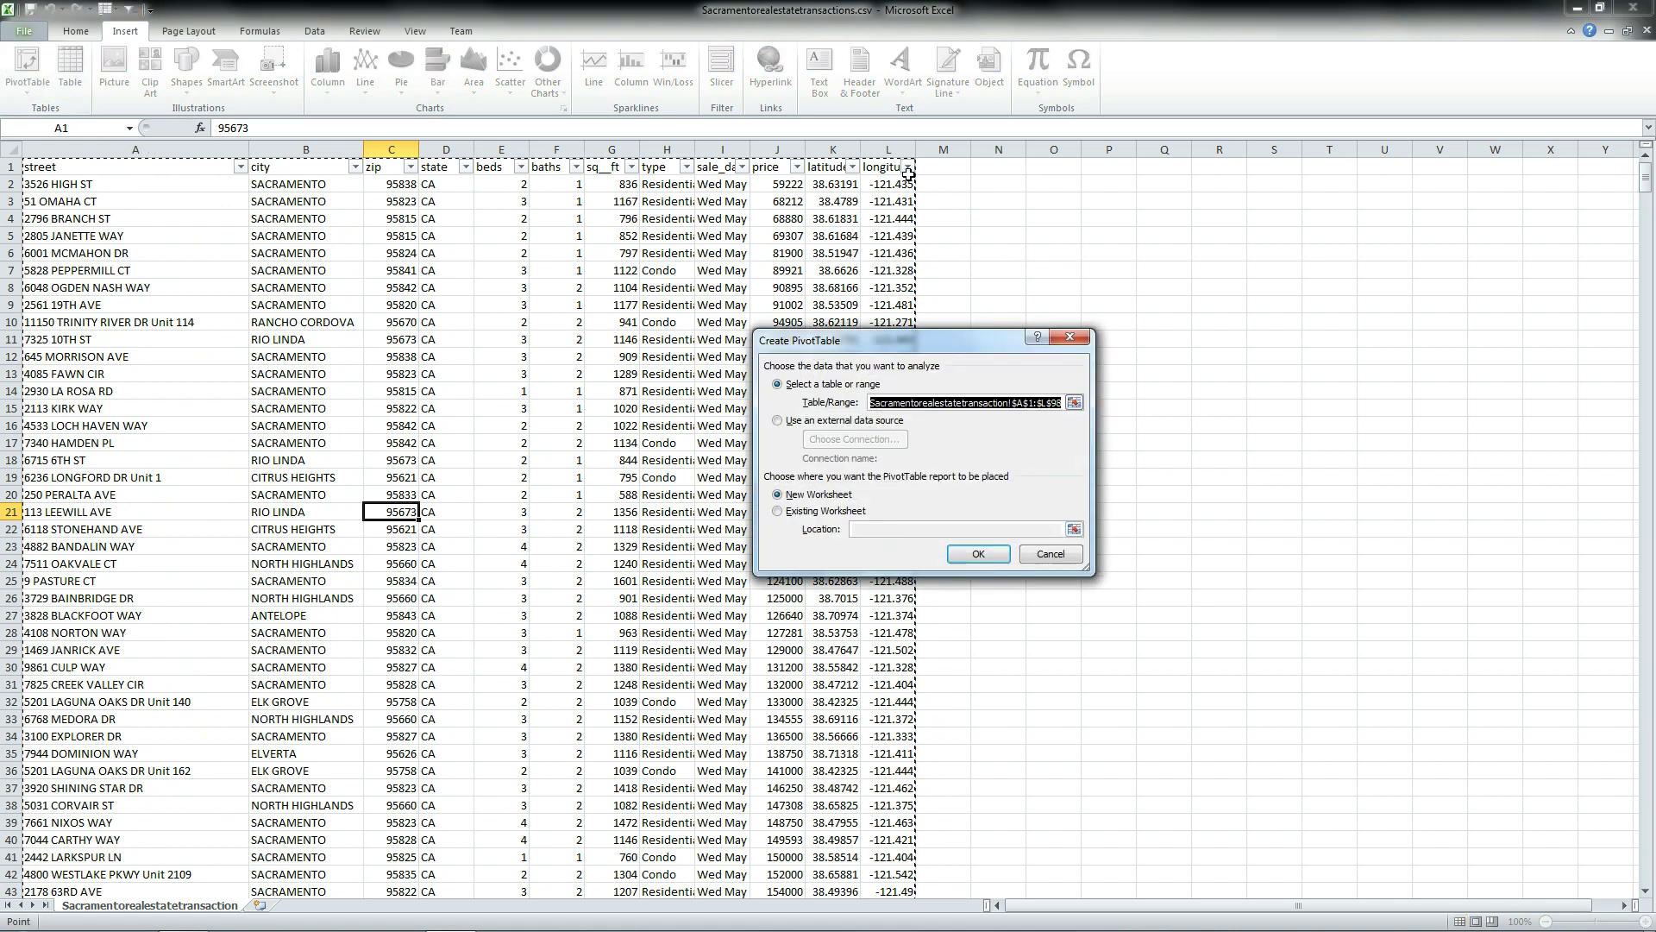
Create the PivotTable on a new sheet, float and enlarge the field list, and add city as rows
left_click(978, 553)
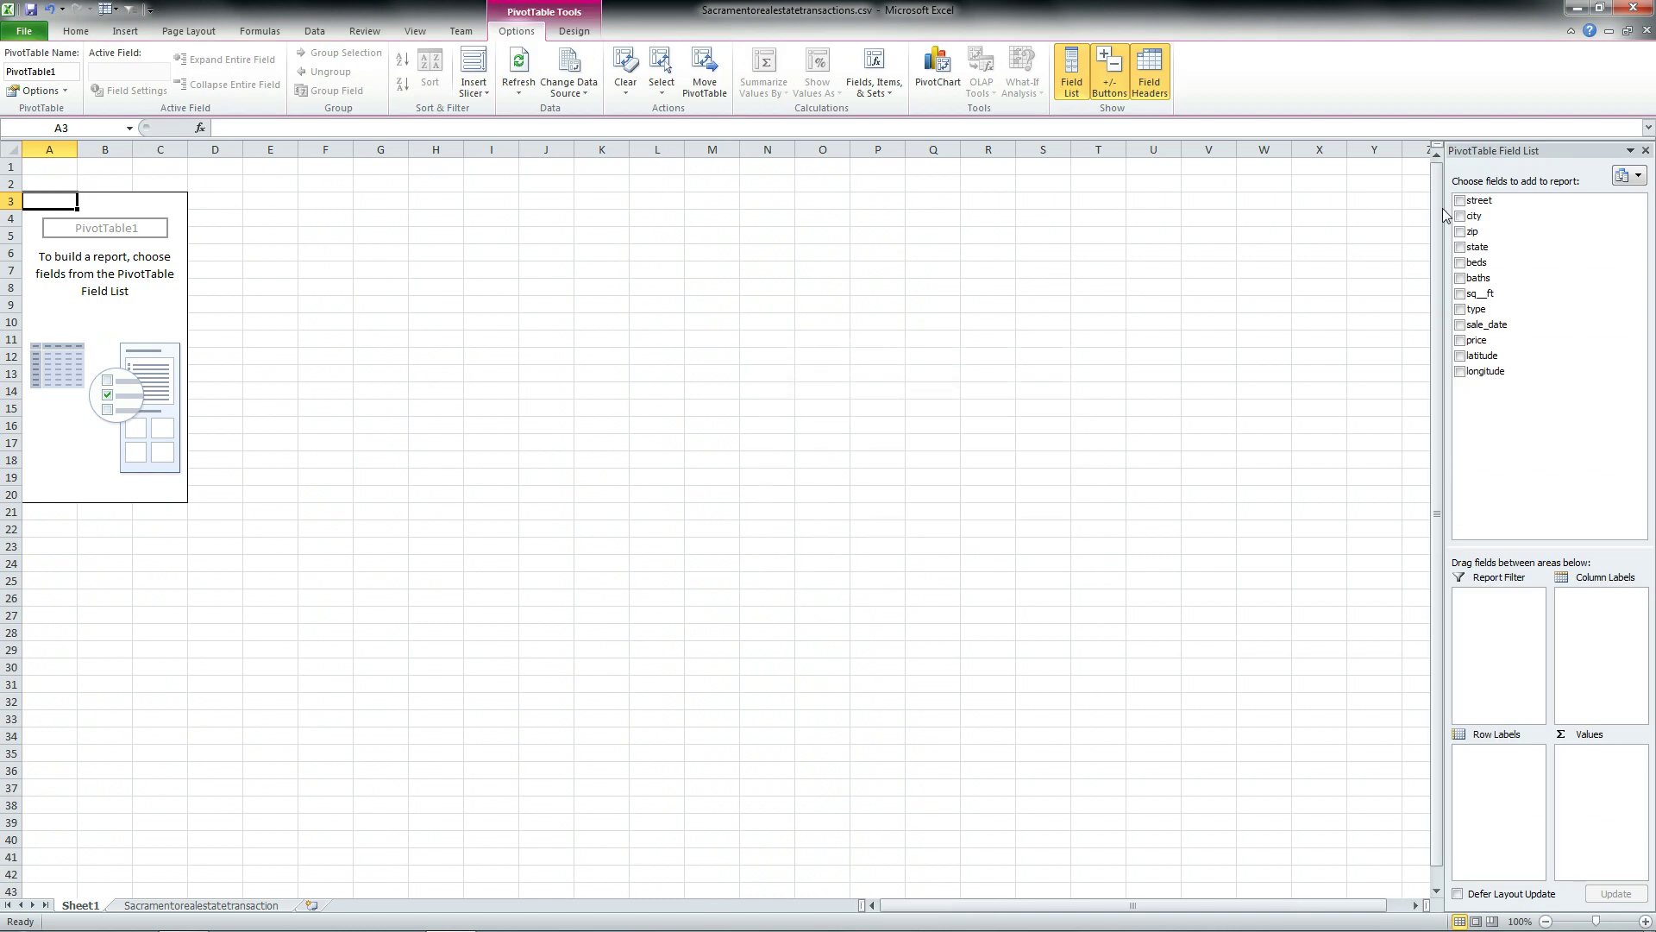
left_click_drag(1537, 155, 757, 185)
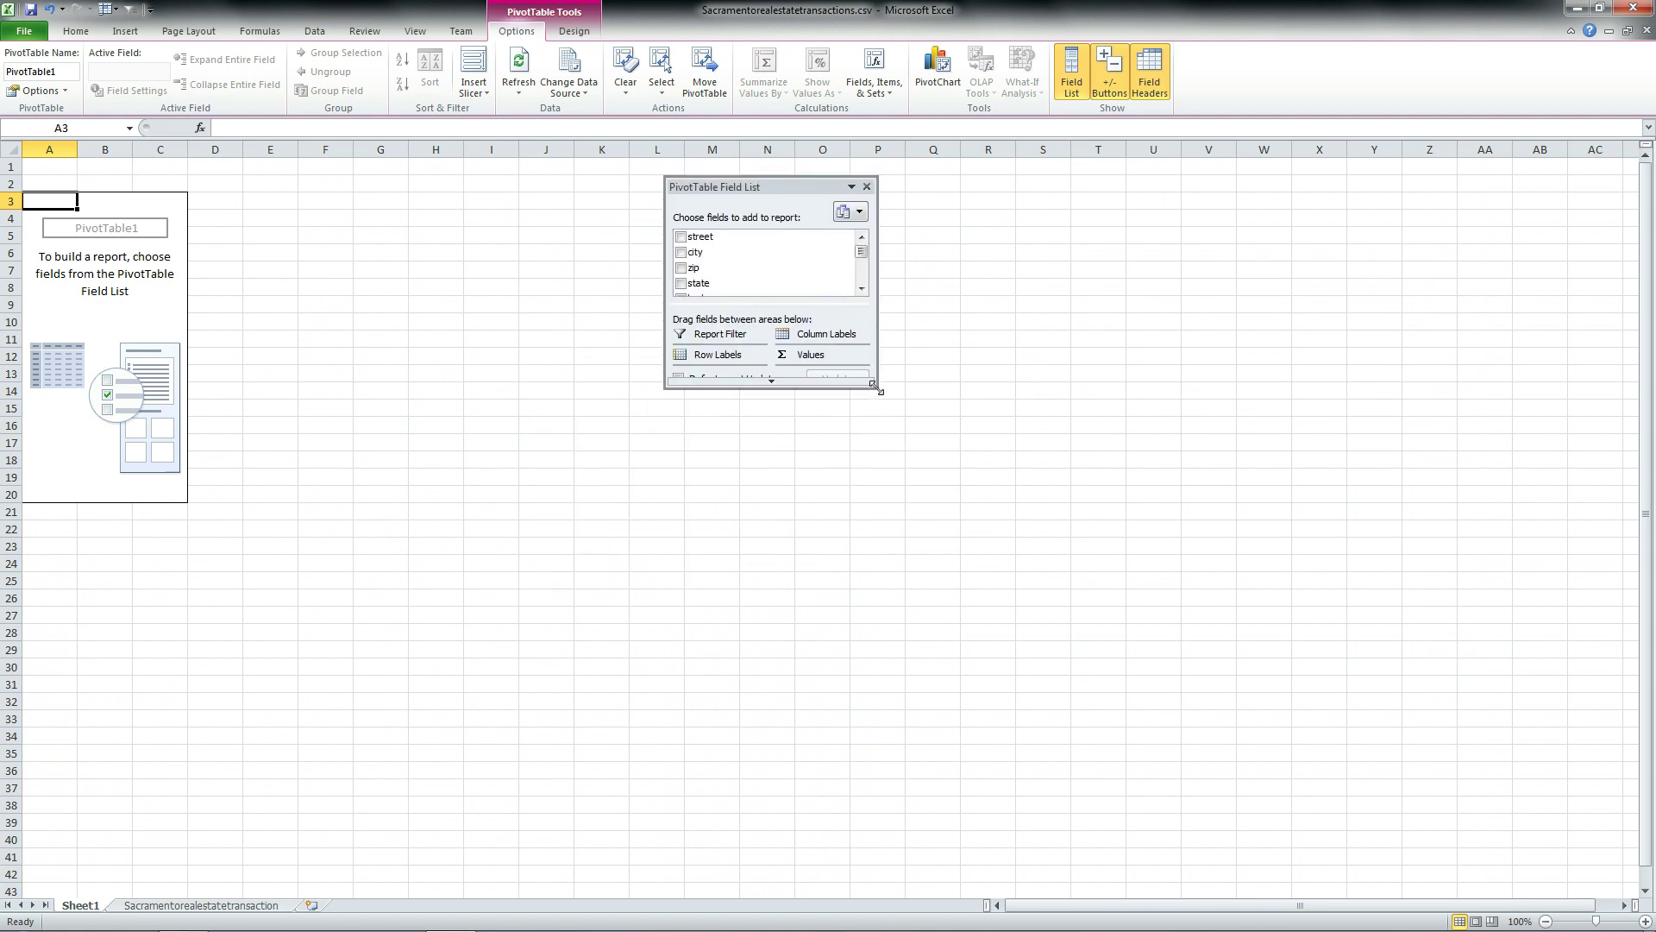
left_click_drag(876, 385, 1288, 863)
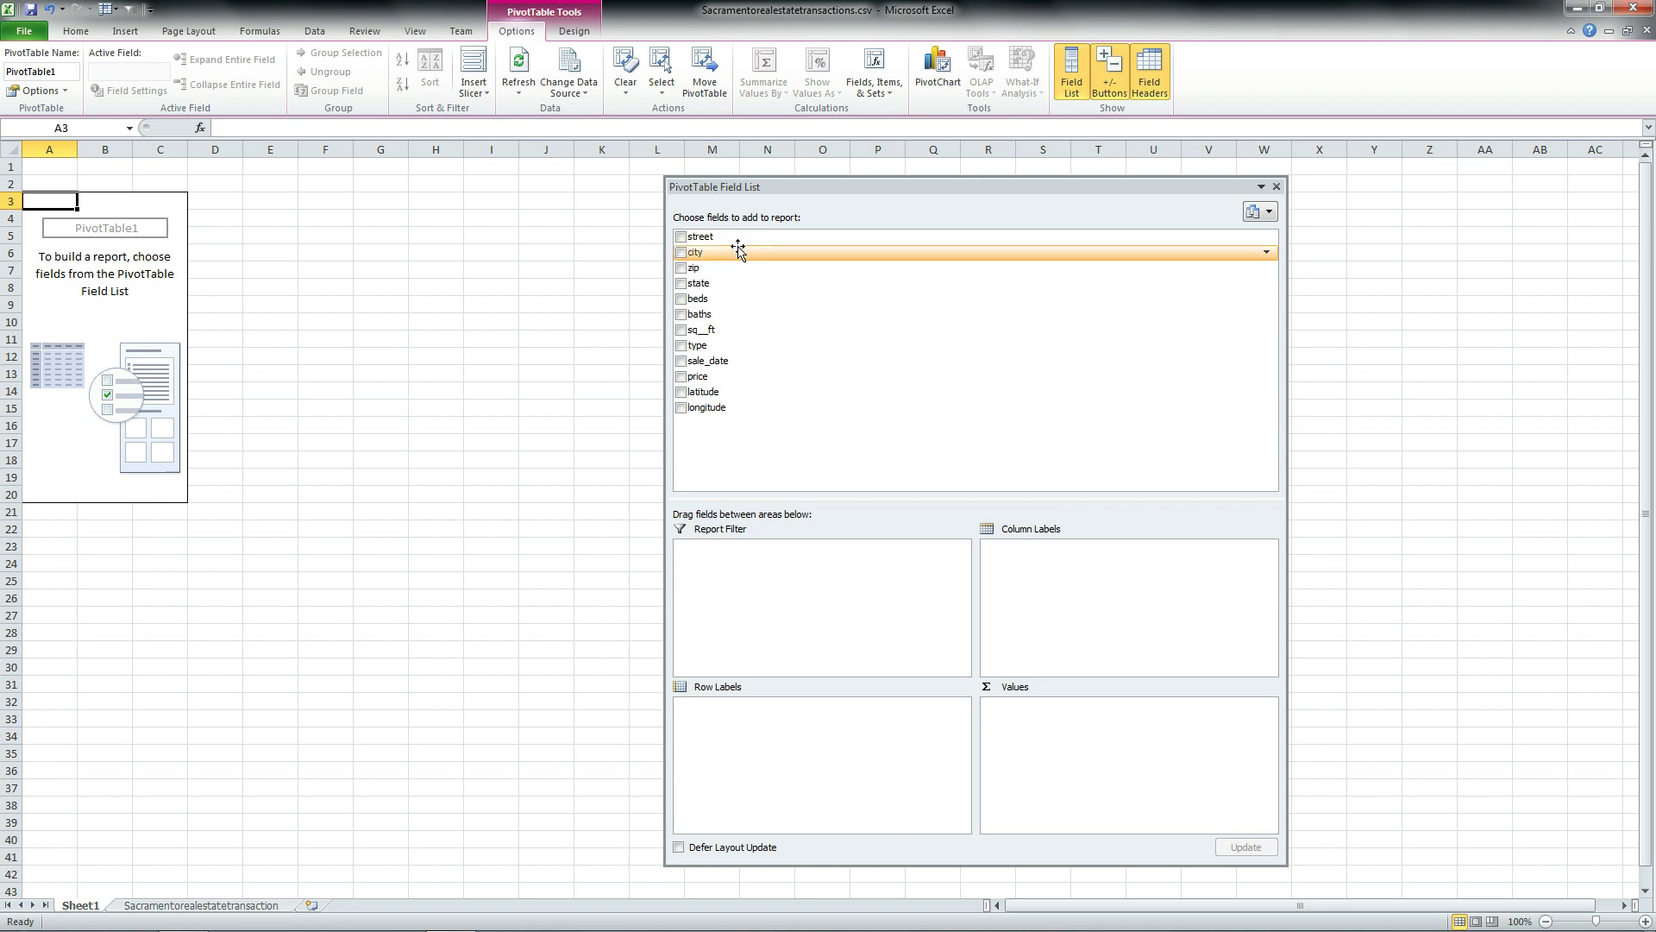
left_click(682, 253)
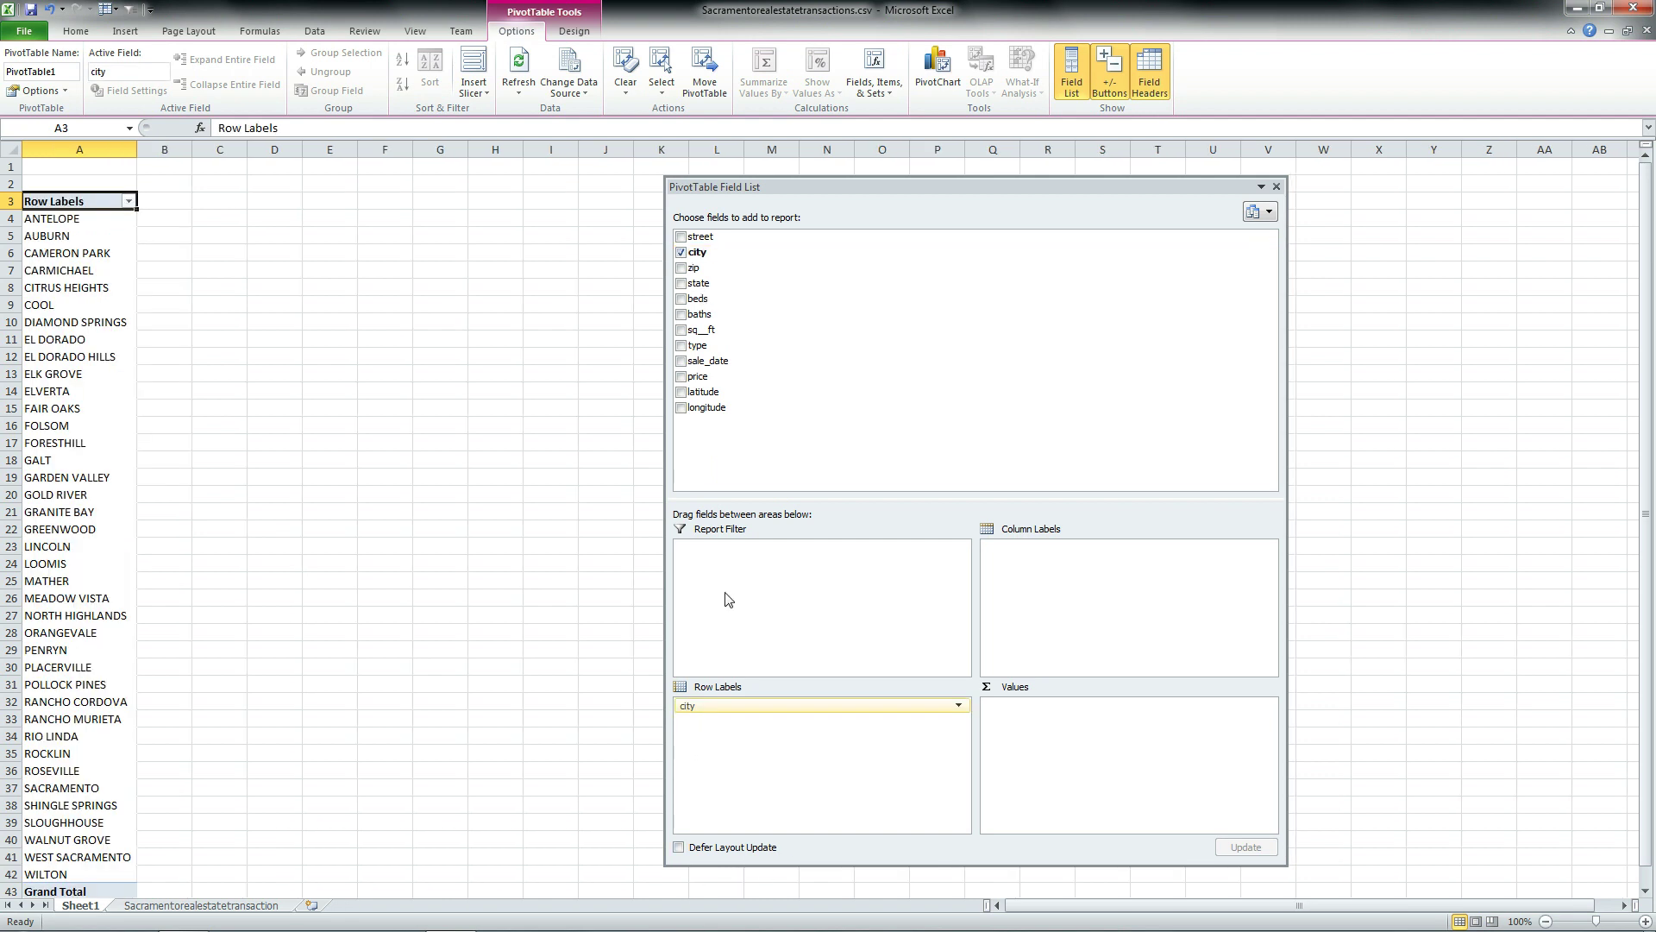
Add price as Sum of price values, giving a Grand Total of 230632100
left_click(681, 377)
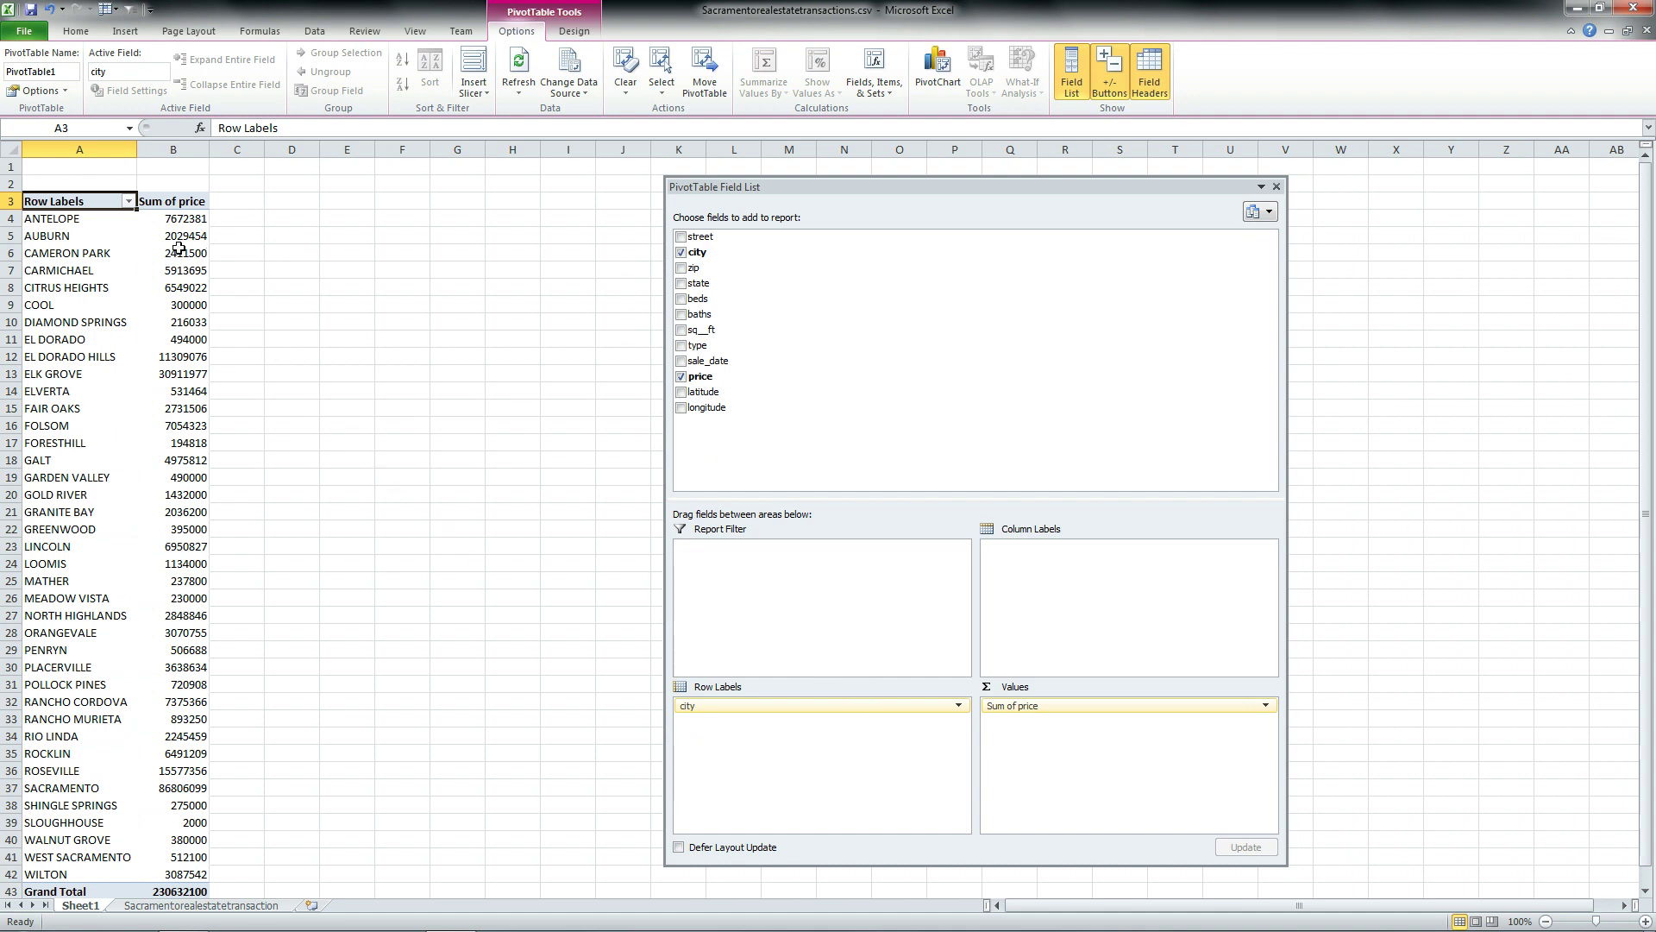
Change the price summary from Sum to Average in Value Field Settings
mouse_move(179, 219)
mouse_move(181, 370)
left_click(1266, 708)
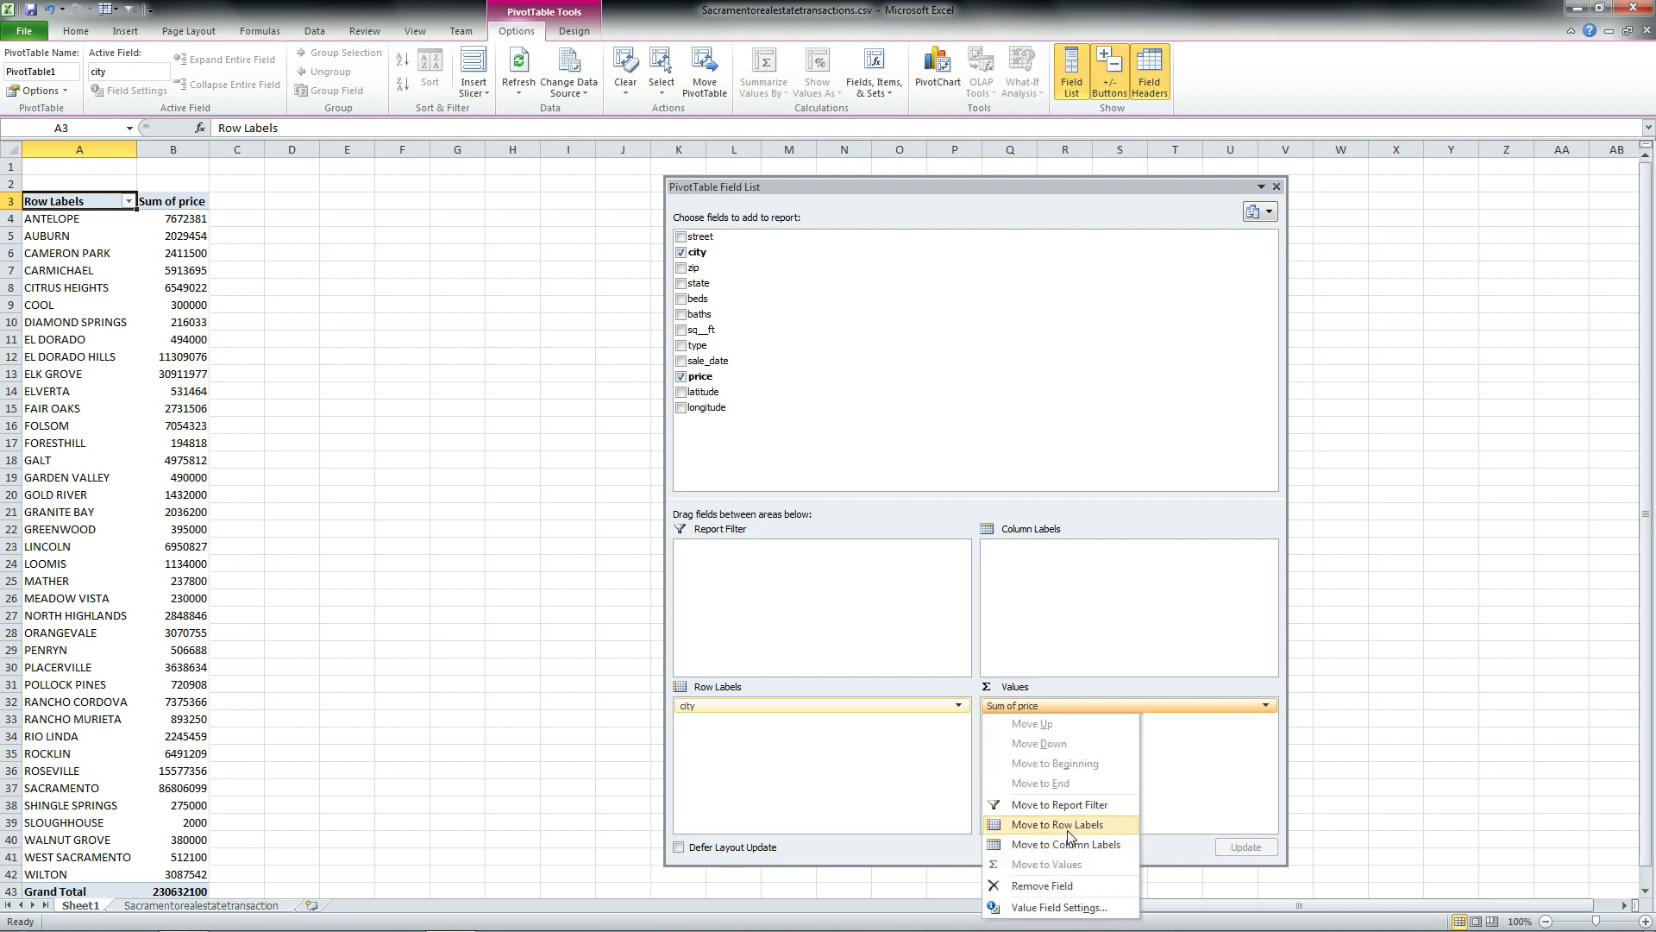
left_click(1058, 911)
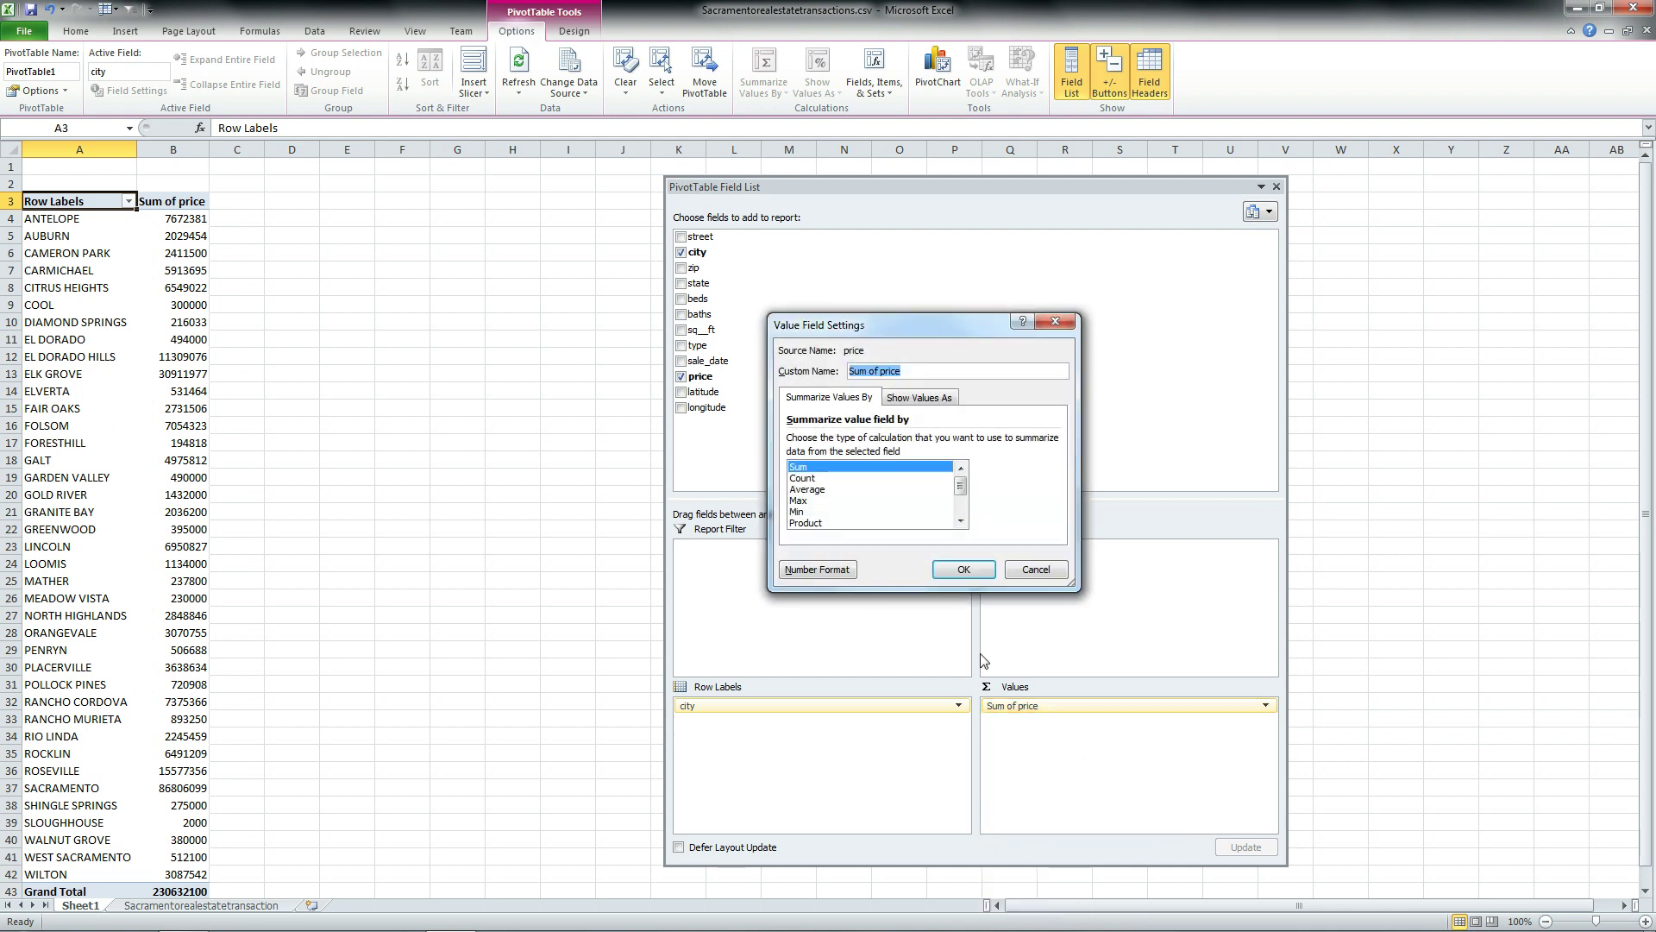
left_click(808, 490)
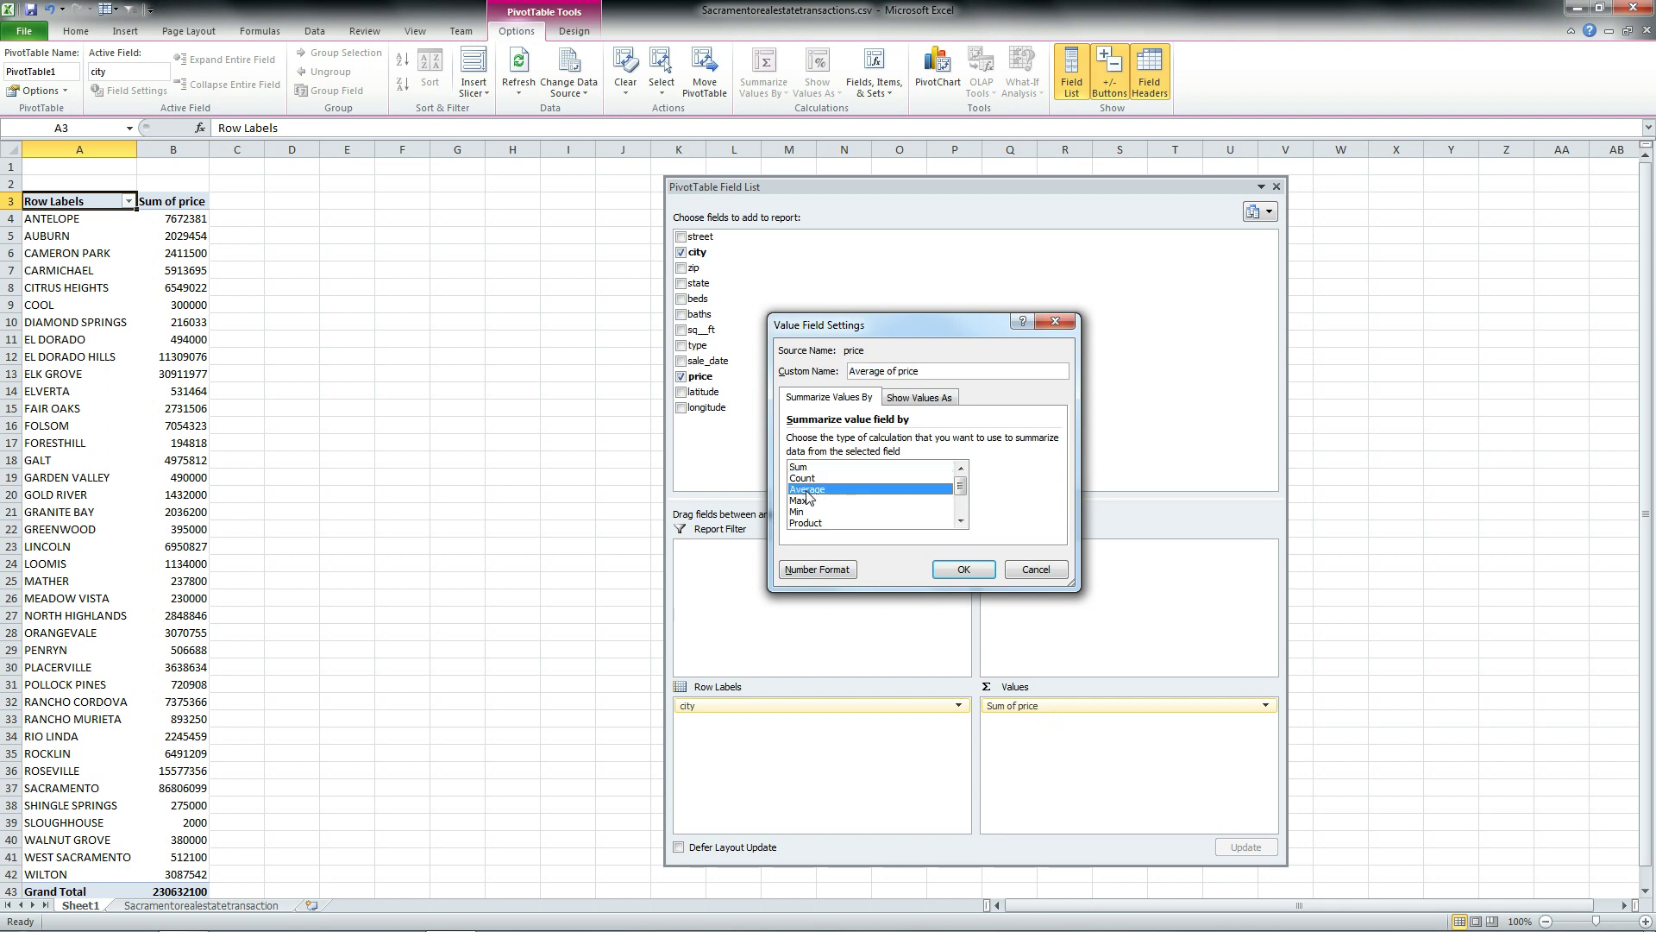
left_click(957, 570)
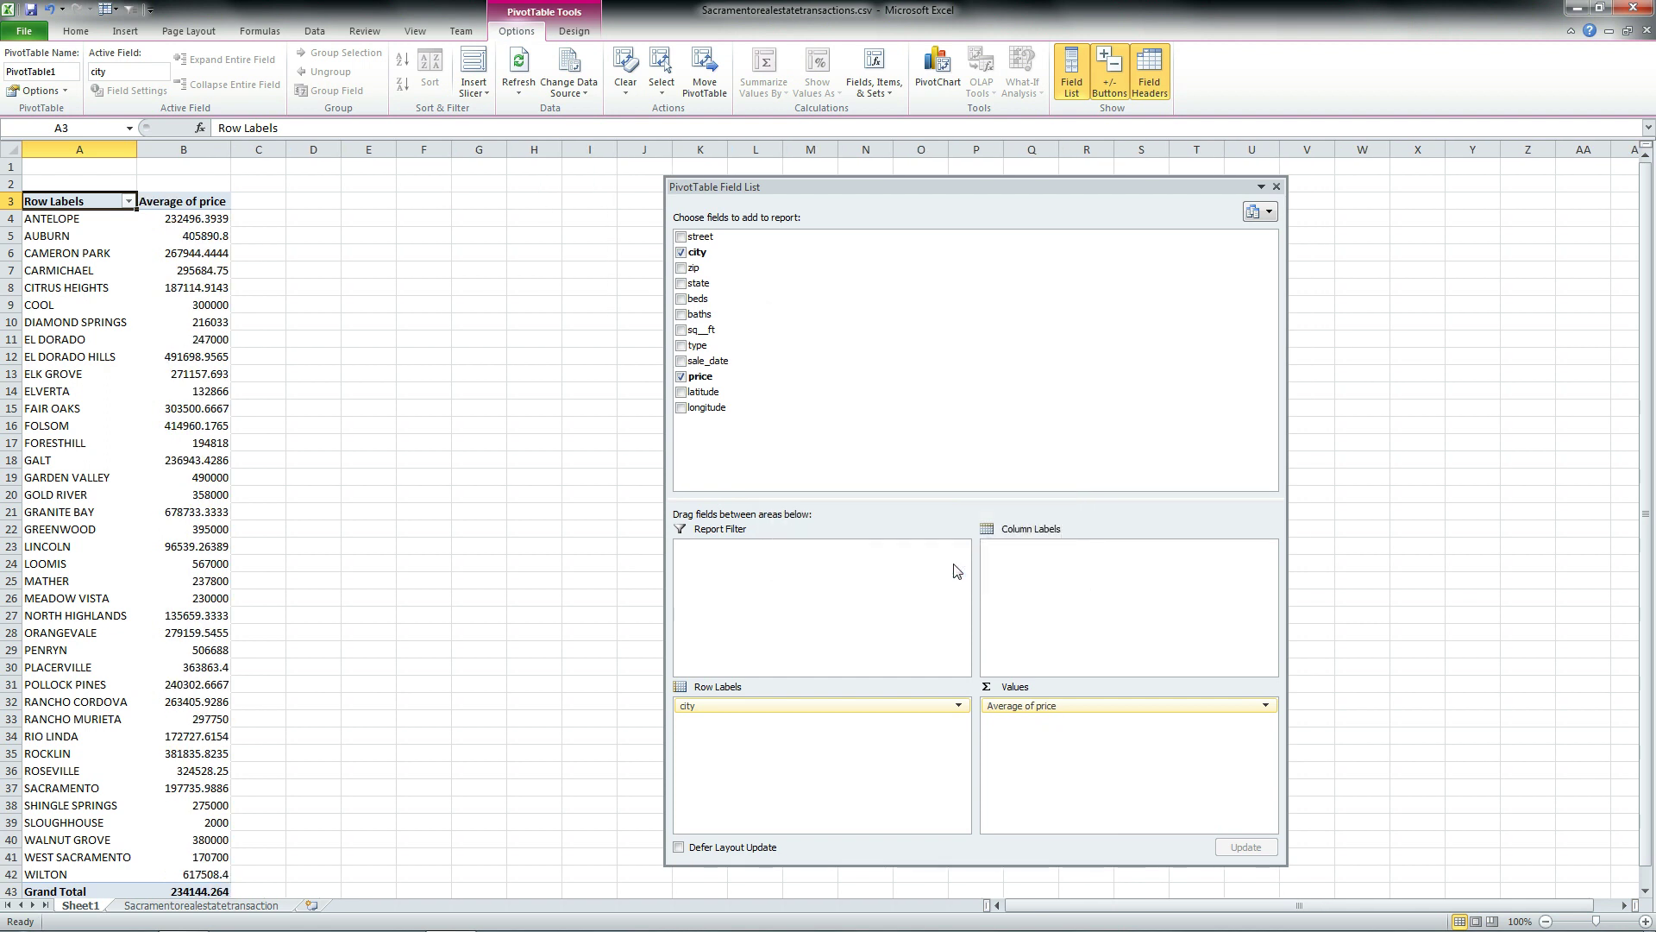
Summarize price as Max of price (884790 overall) and add beds to the values
left_click(1245, 706)
left_click(1060, 908)
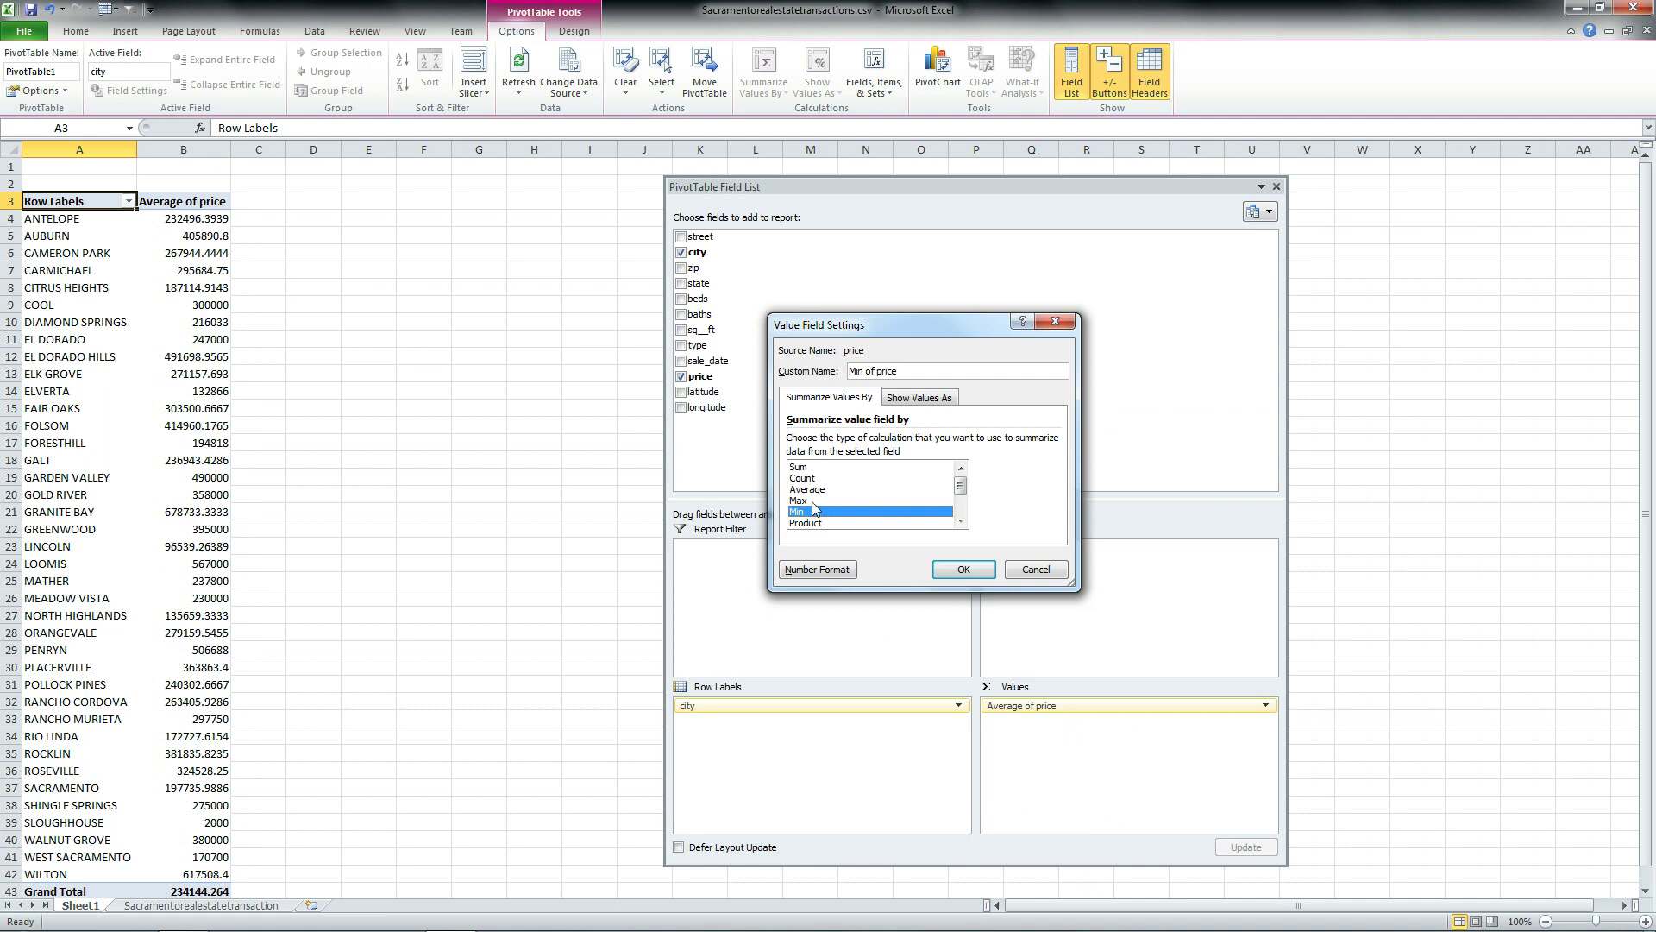
left_click(811, 500)
left_click(940, 571)
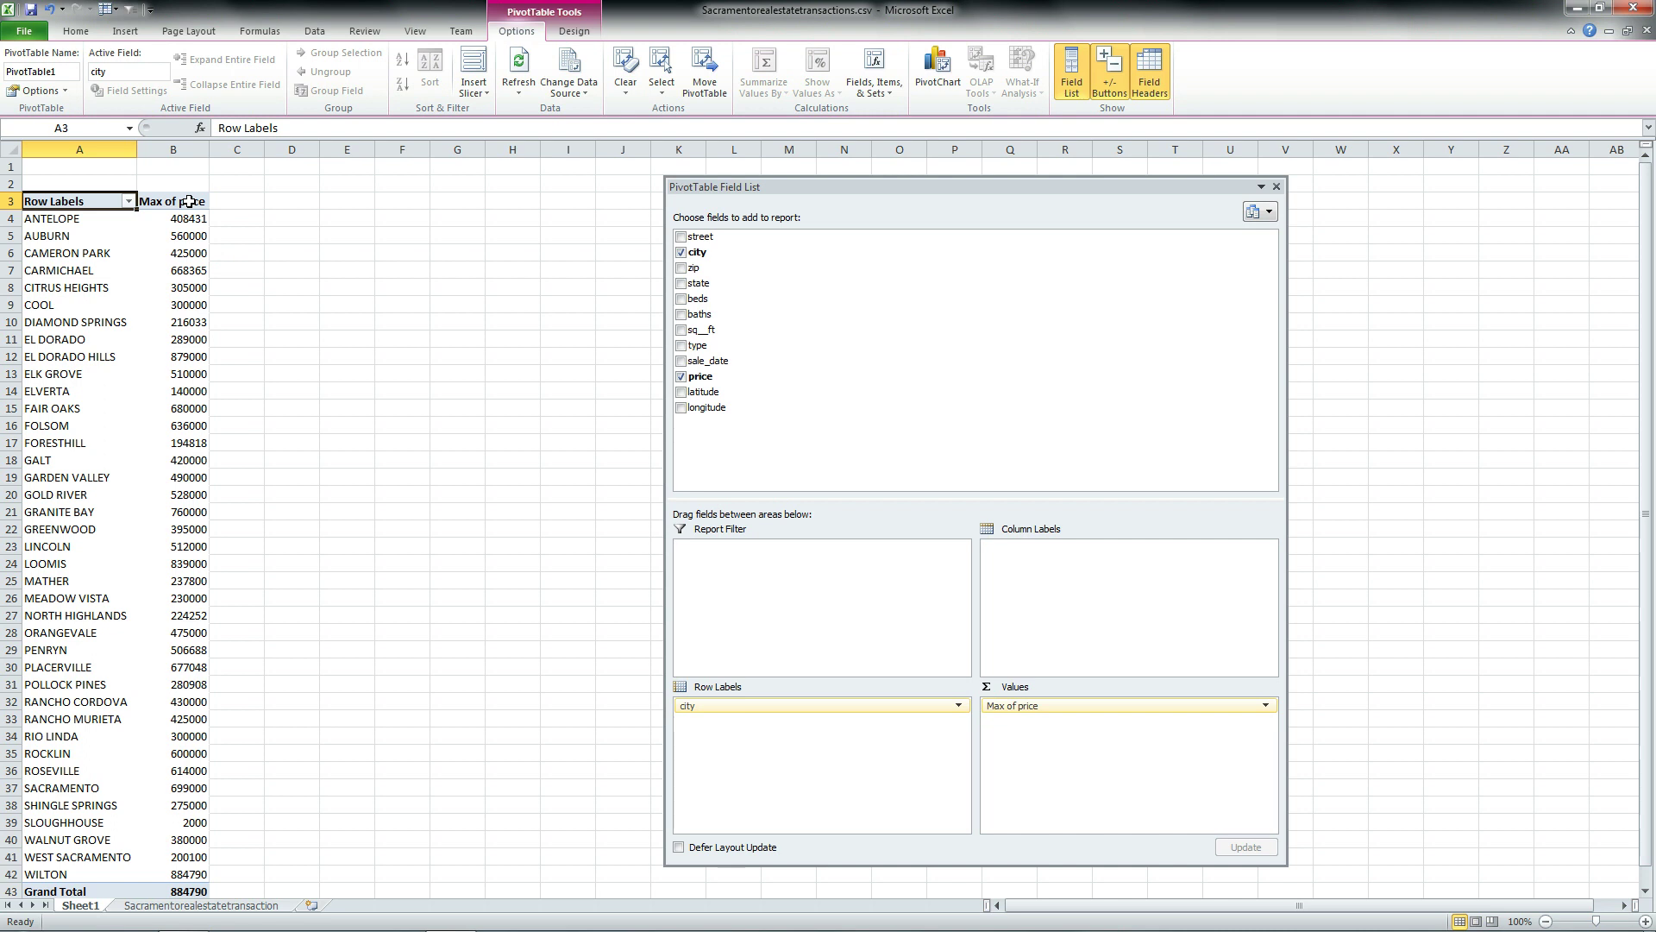
left_click(55, 221)
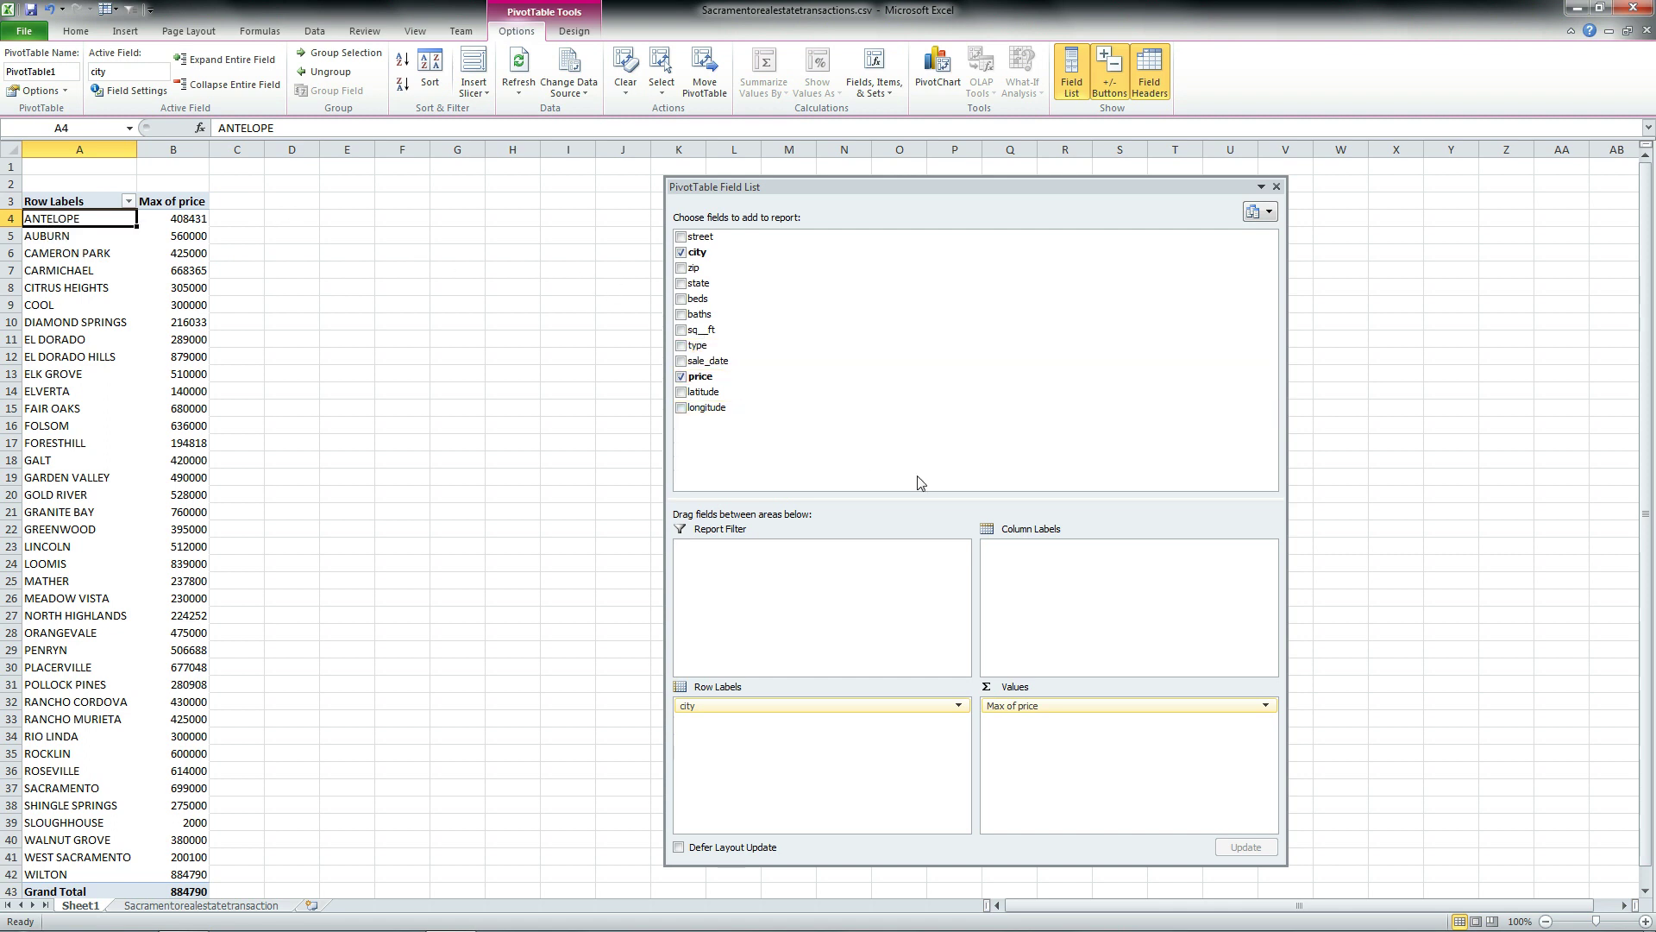
left_click(682, 299)
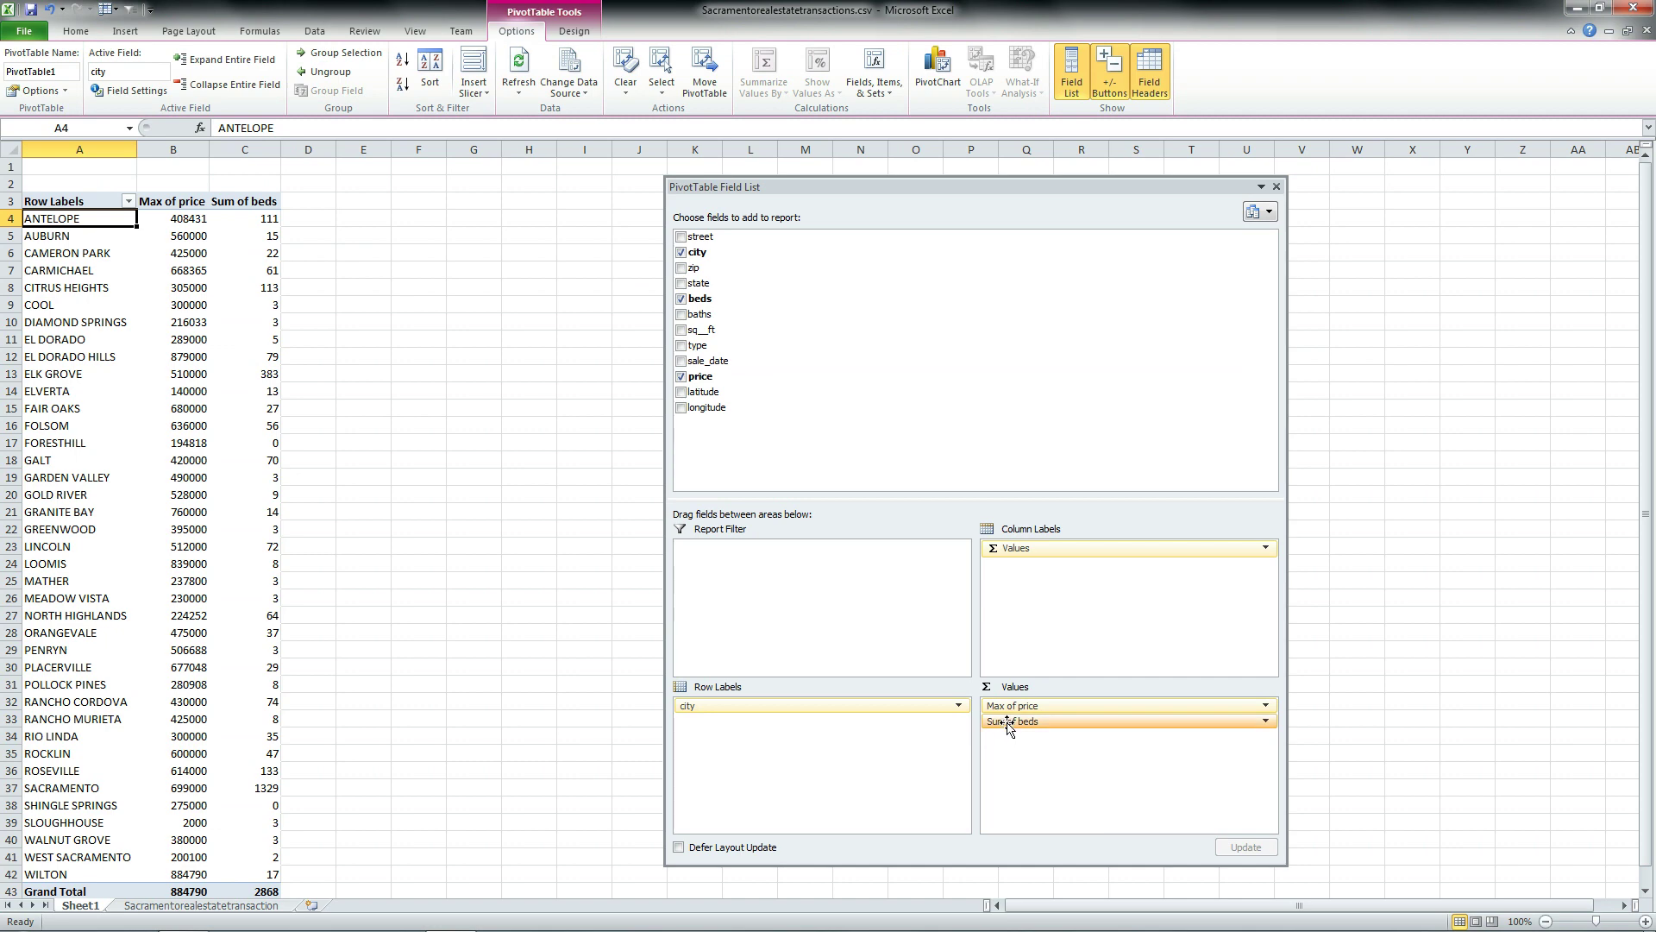
Move beds to Column Labels so Max of price spreads across bed counts 0 to 8
left_click_drag(1011, 725, 1046, 583)
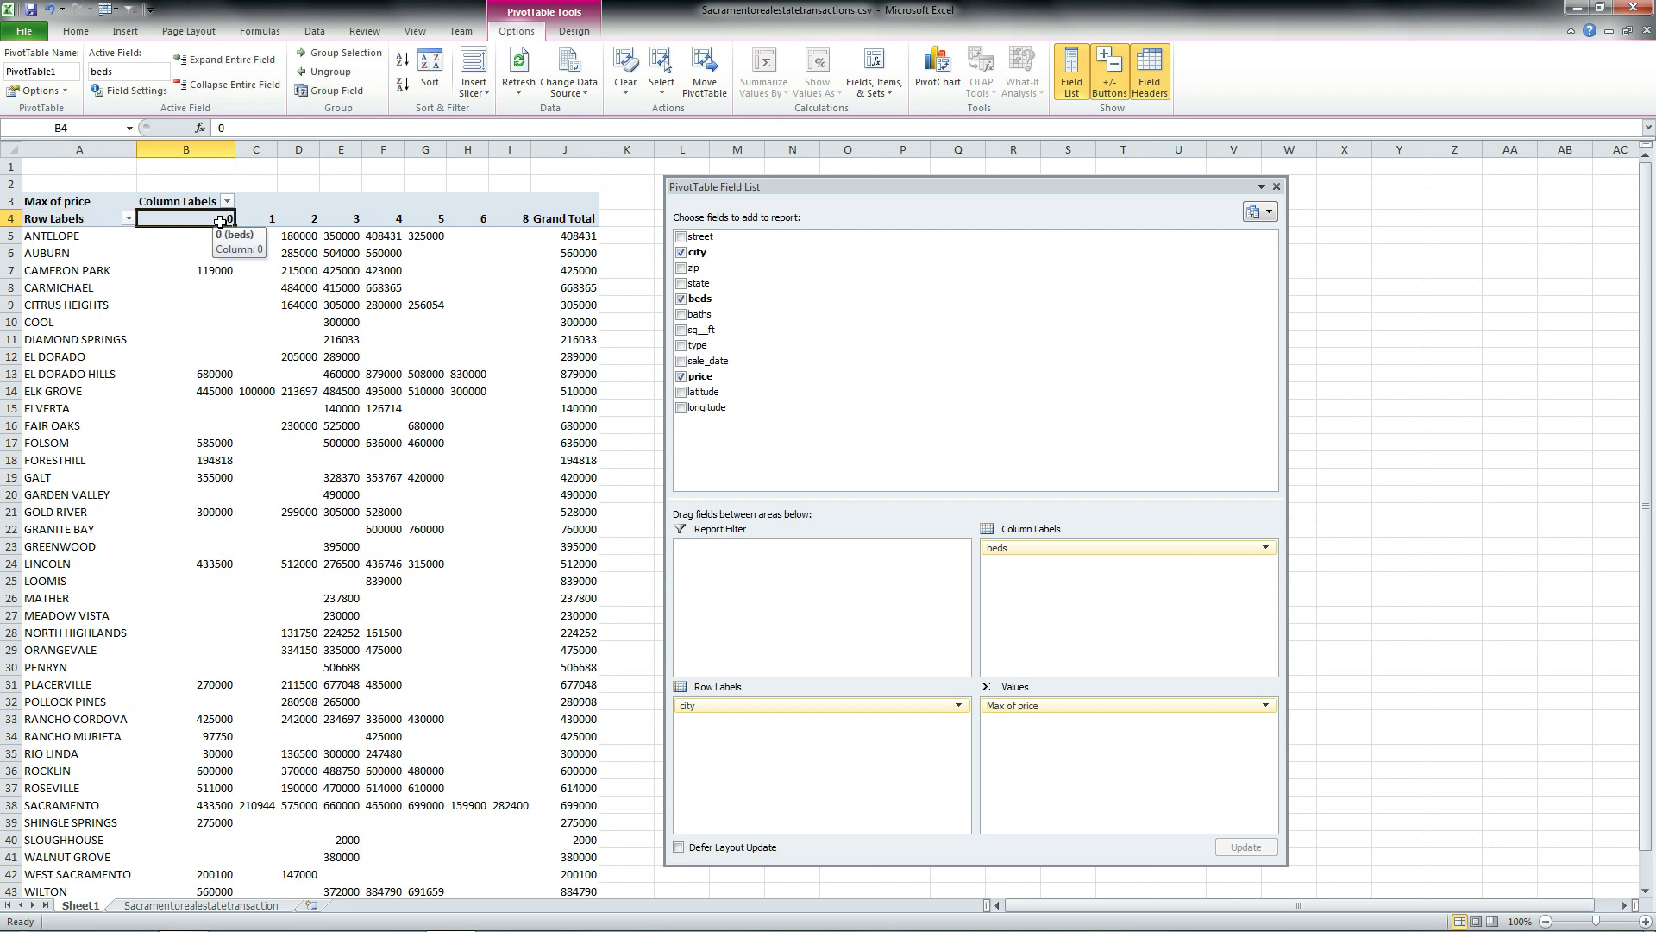
left_click(271, 214)
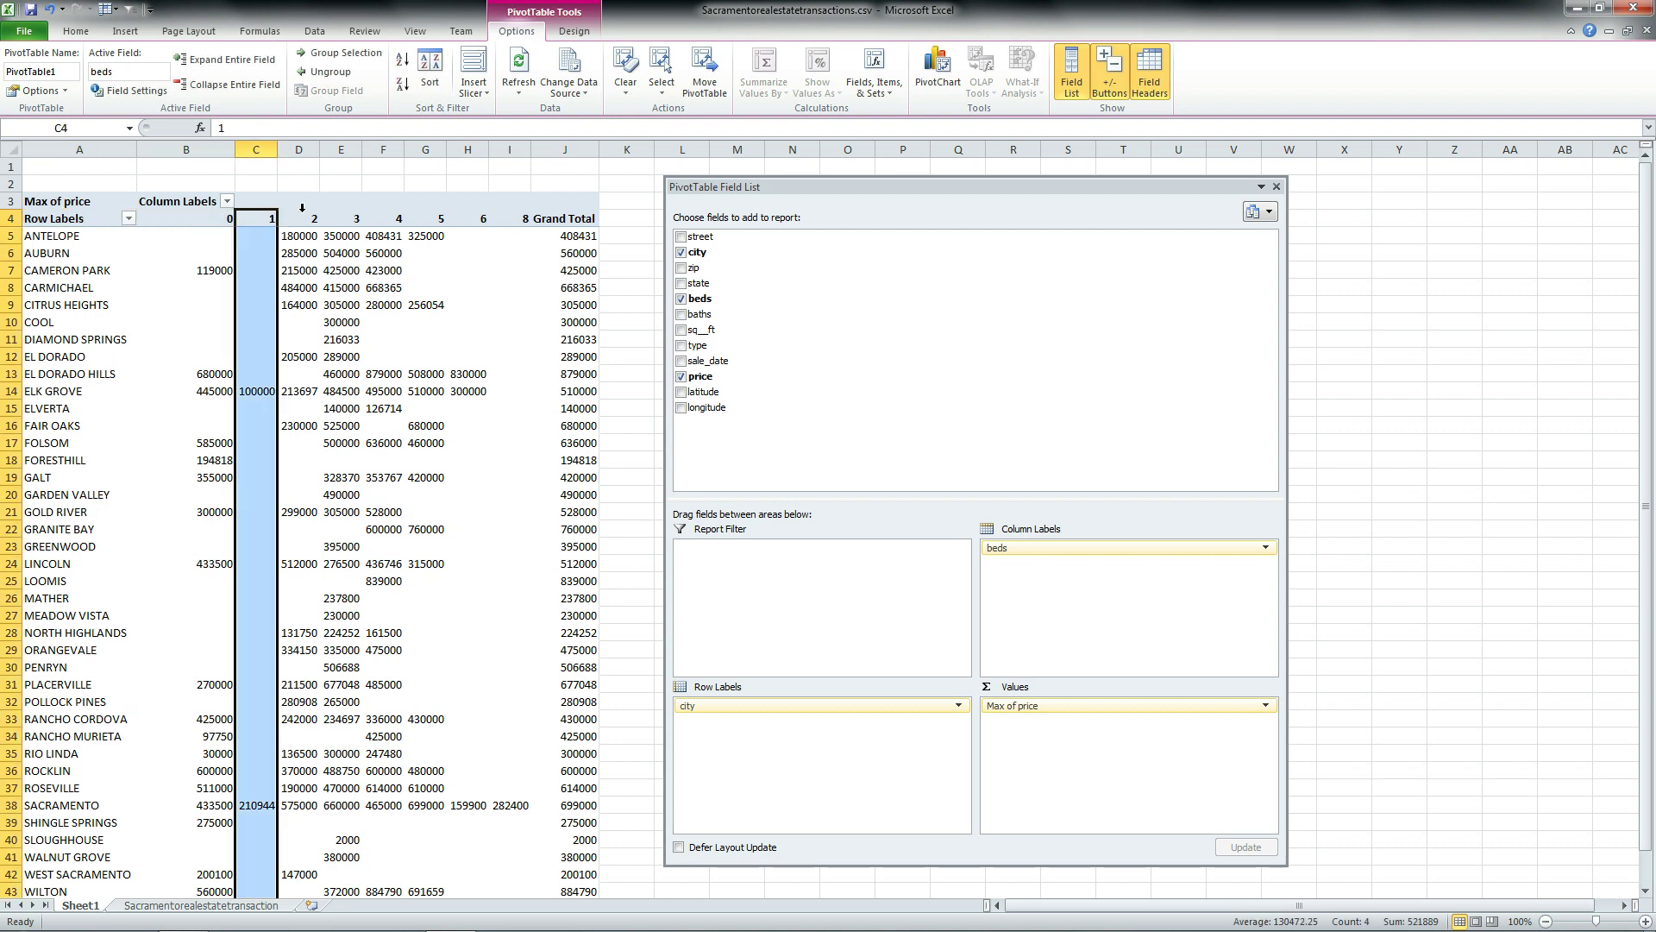
left_click(302, 209)
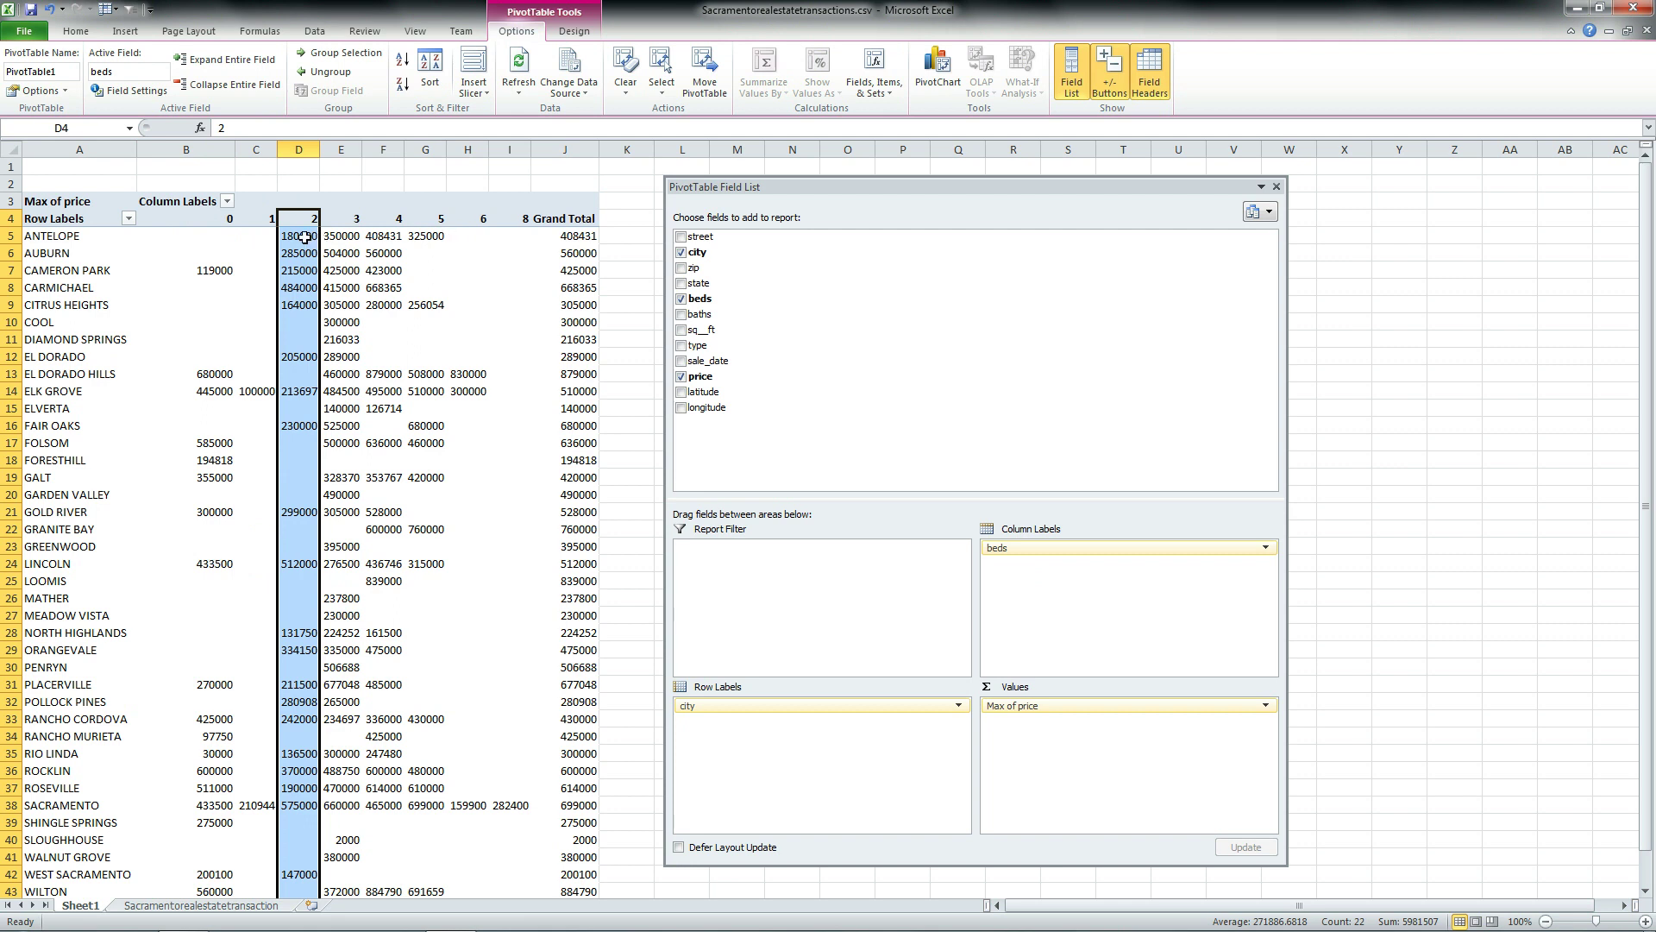
mouse_move(304, 238)
mouse_move(216, 223)
Filter the bed-count column labels to exclude 0 beds
left_click(228, 202)
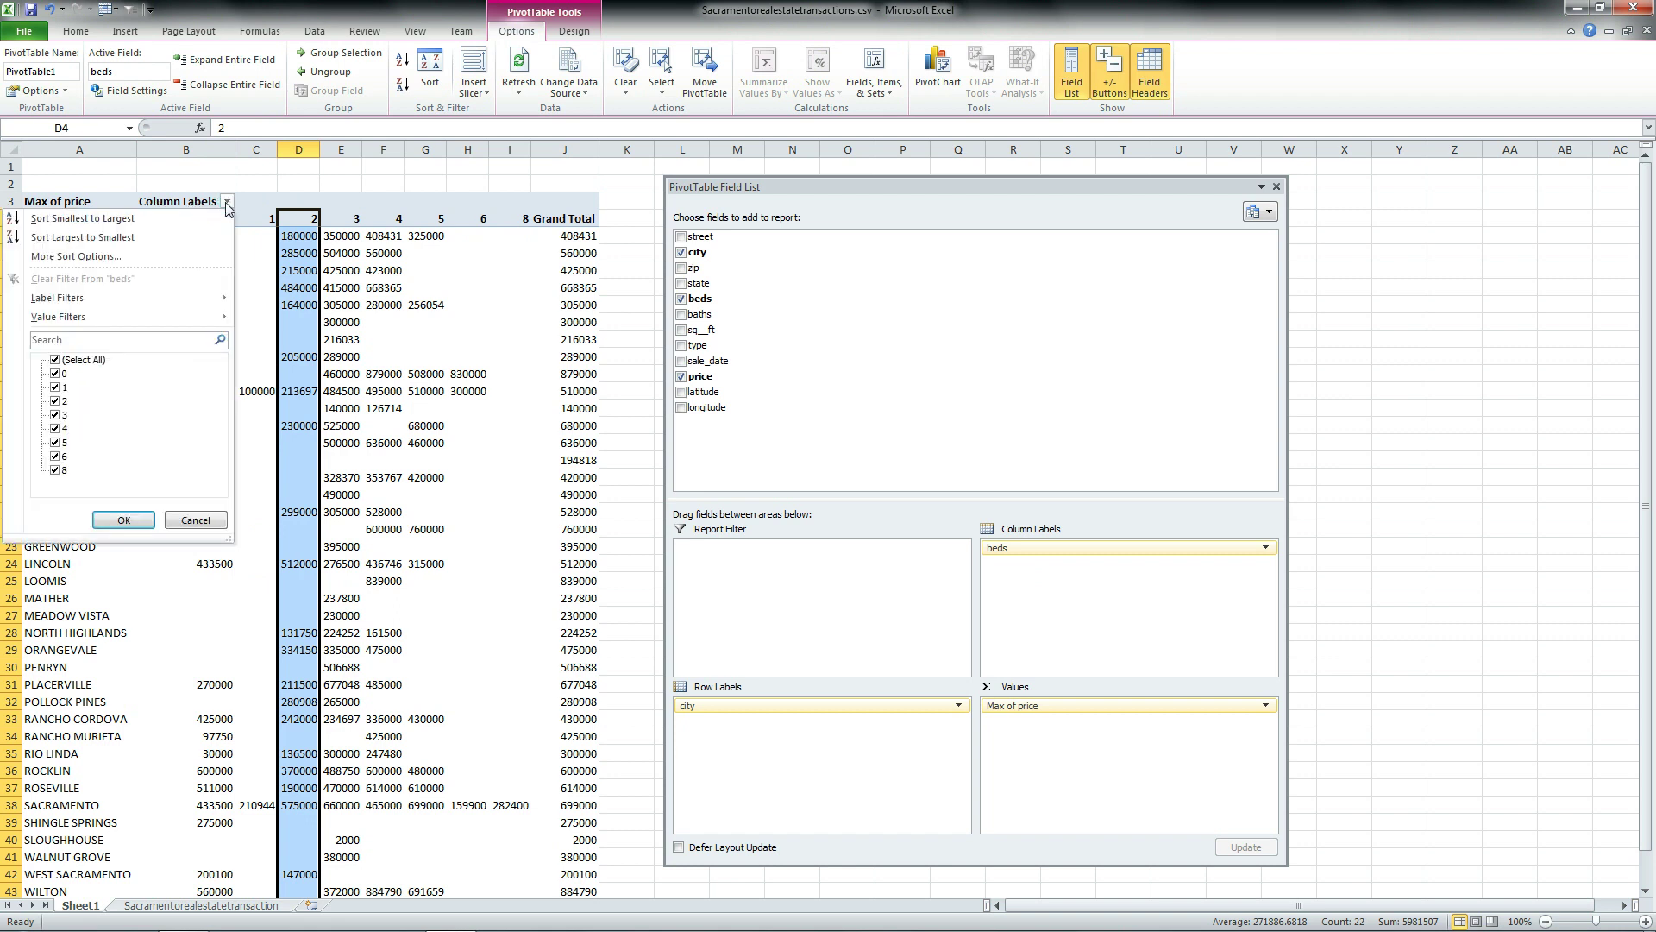
left_click(56, 374)
left_click(111, 519)
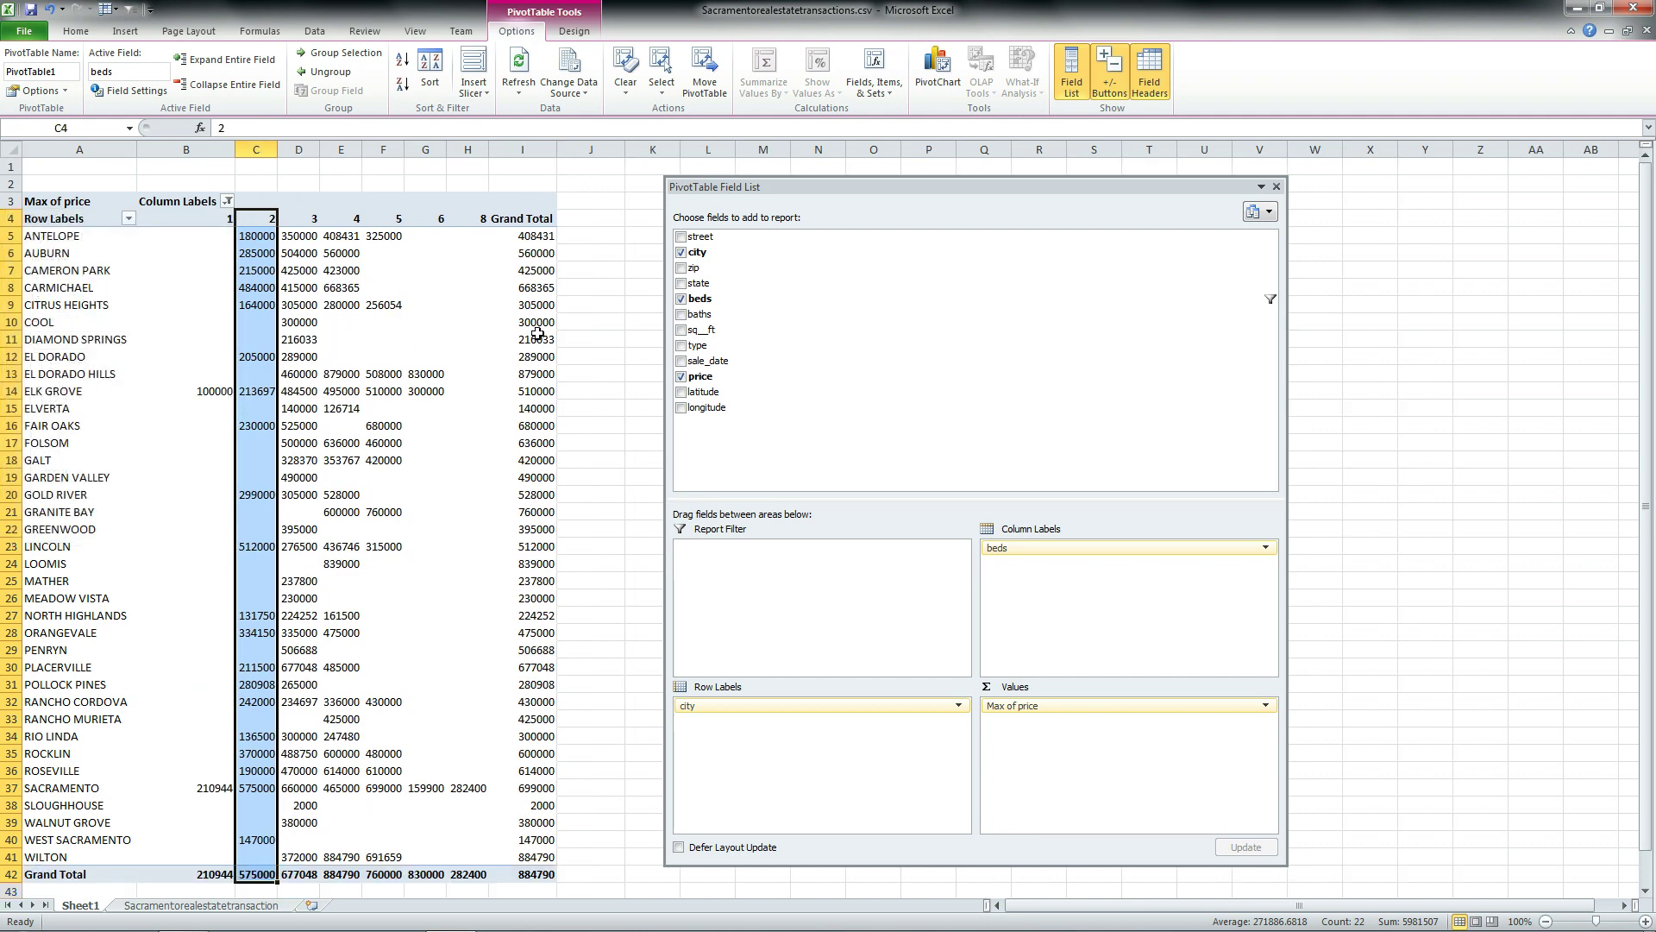
Widen columns B through H to one equal width so prices read fully
left_click(384, 285)
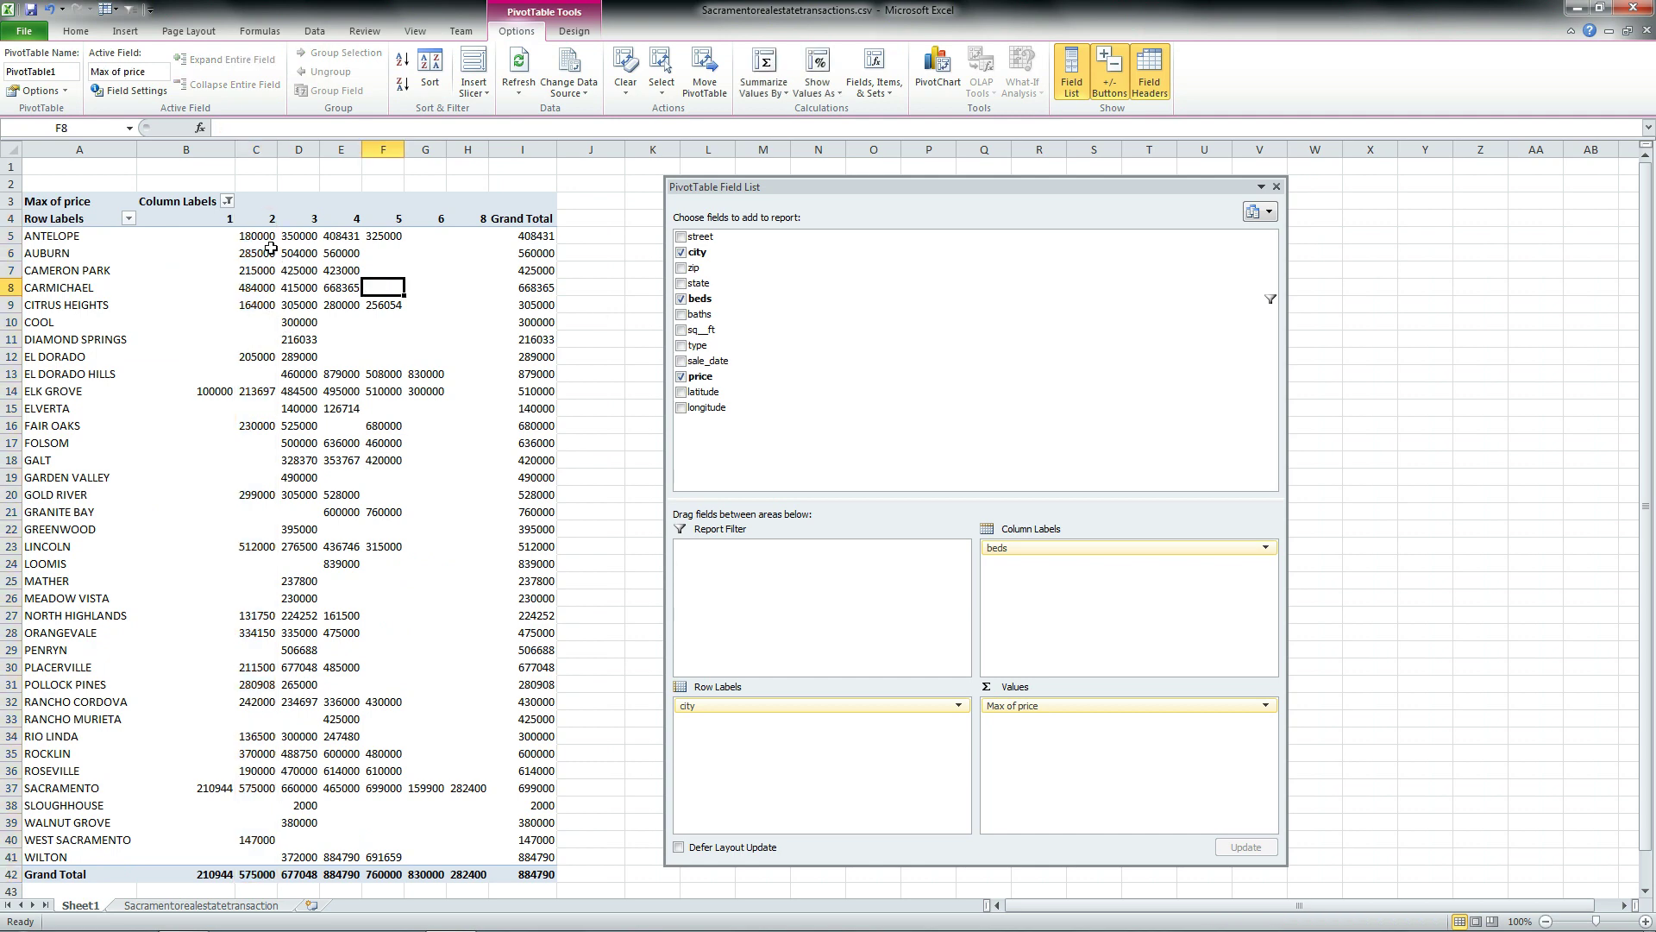
left_click(199, 149)
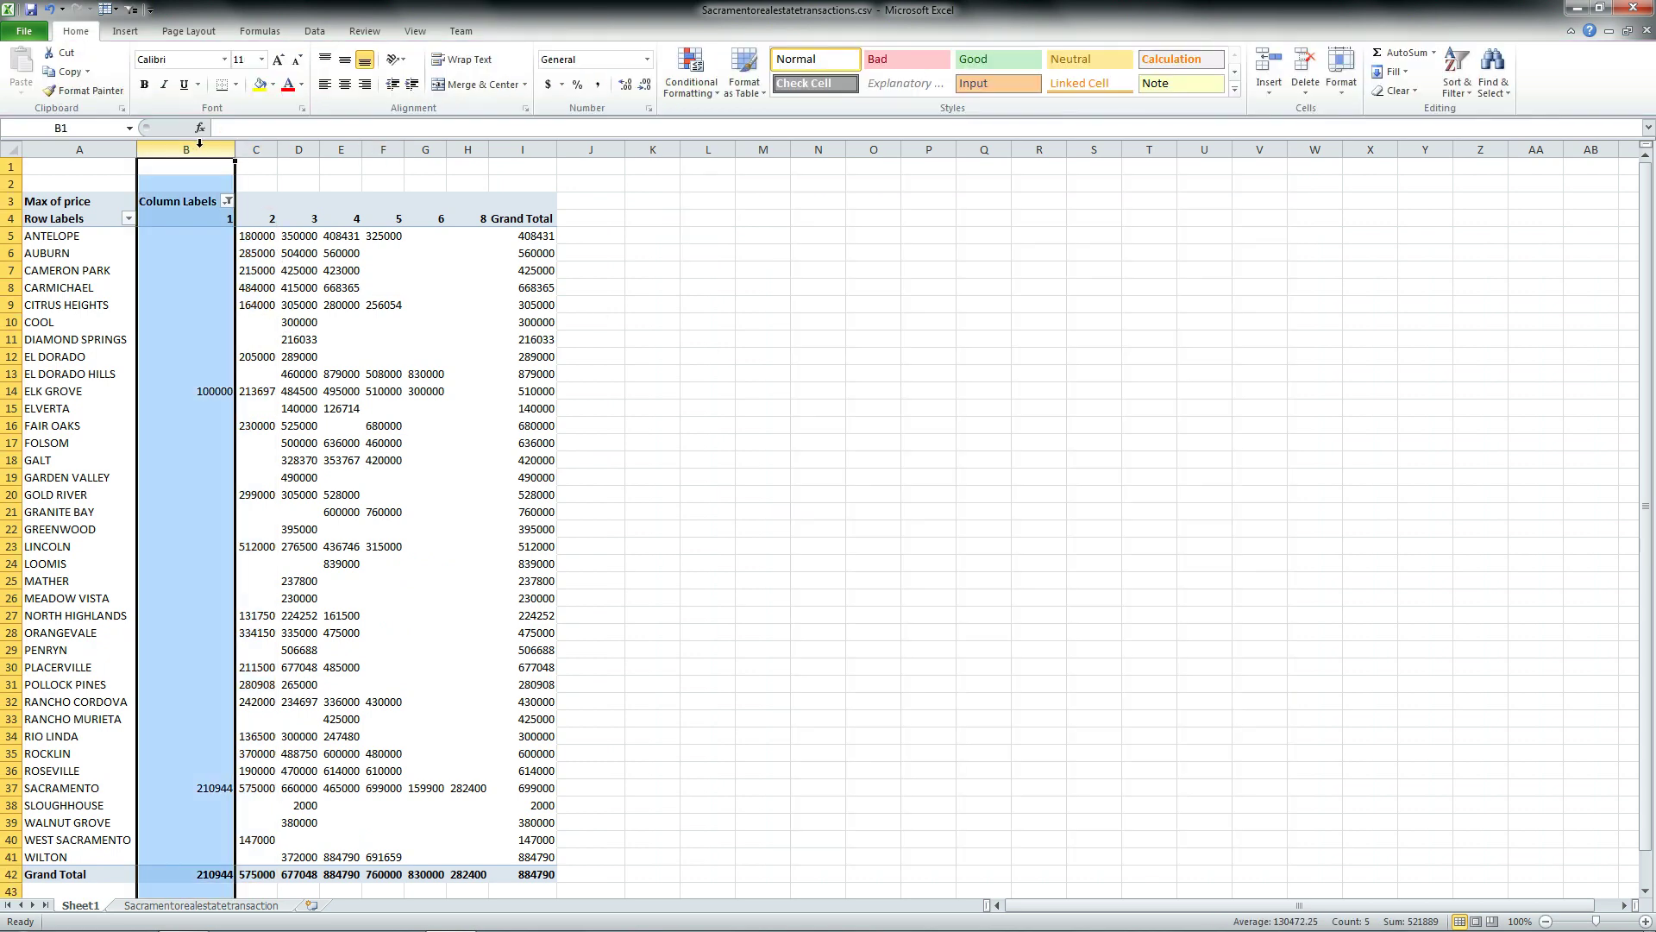
left_click(474, 143, "shift")
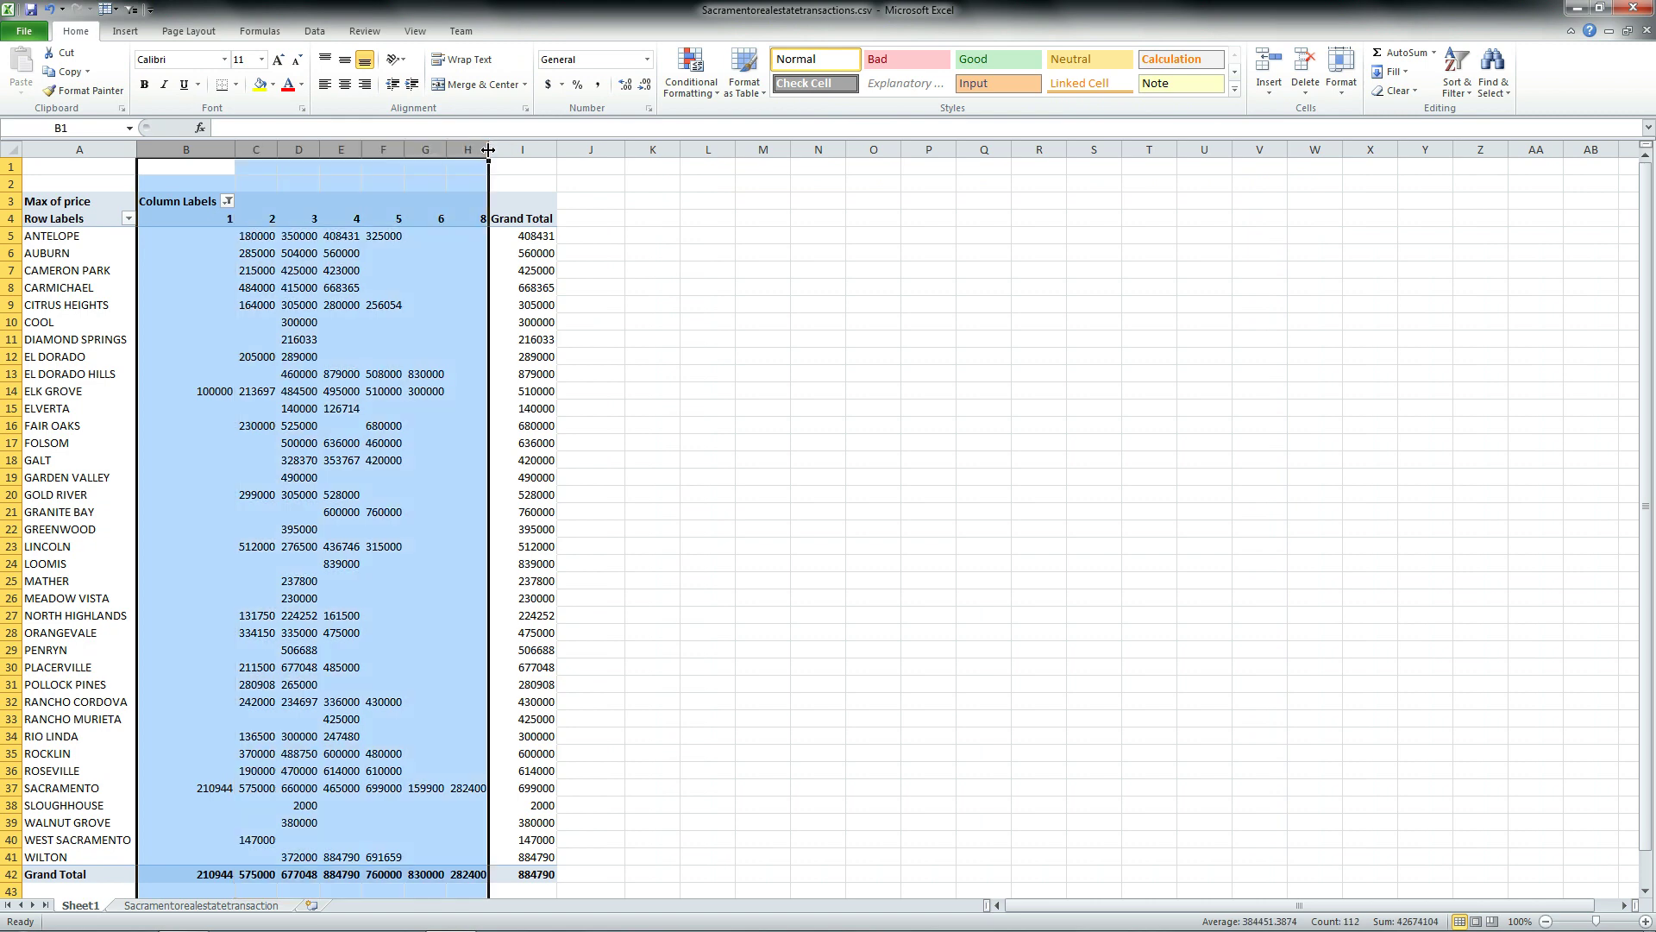
left_click_drag(489, 150, 521, 149)
left_click(859, 319)
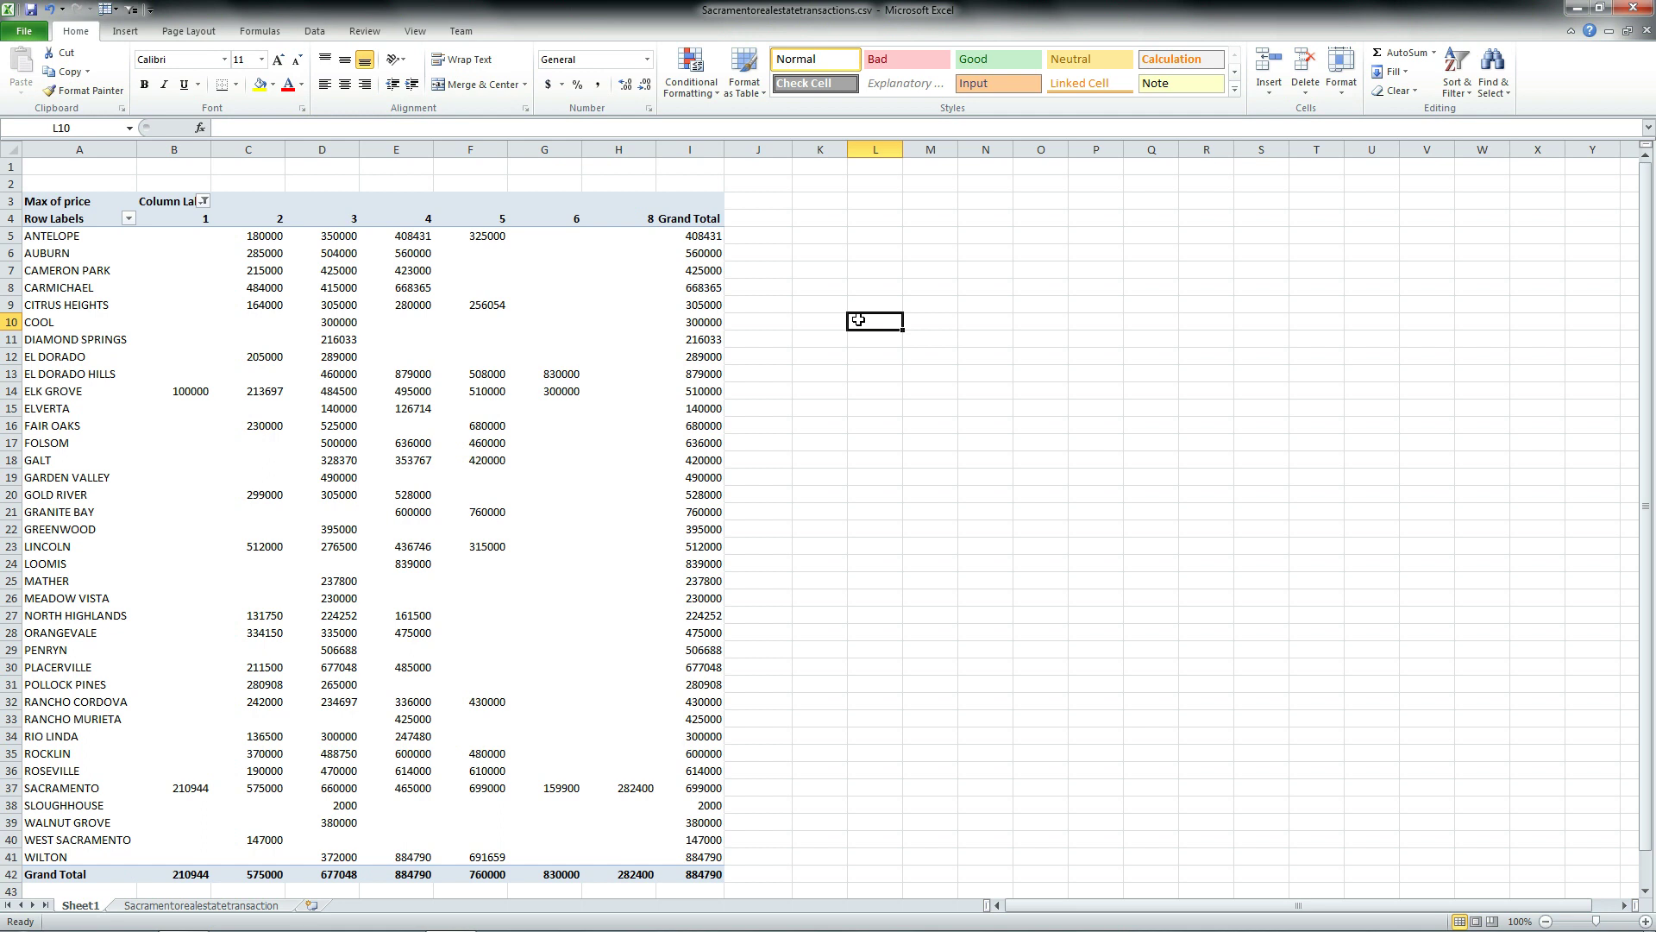
Show the PivotTable Field List again and move it right, clear of the pivot table
left_click(573, 377)
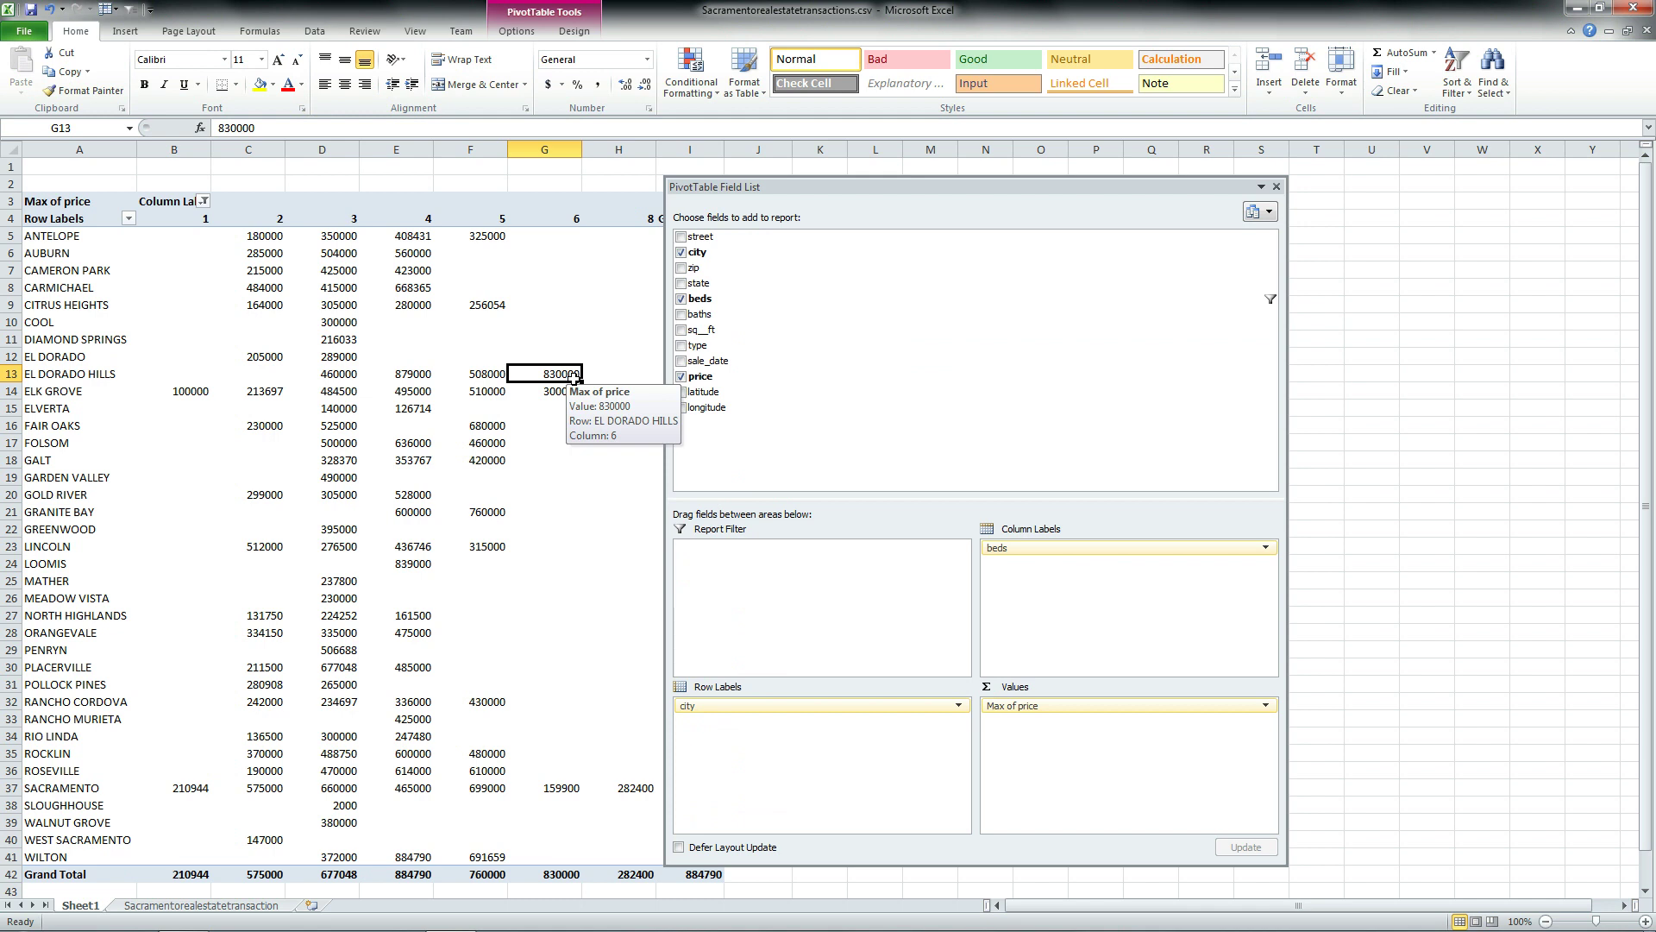
left_click(1278, 188)
left_click(1098, 374)
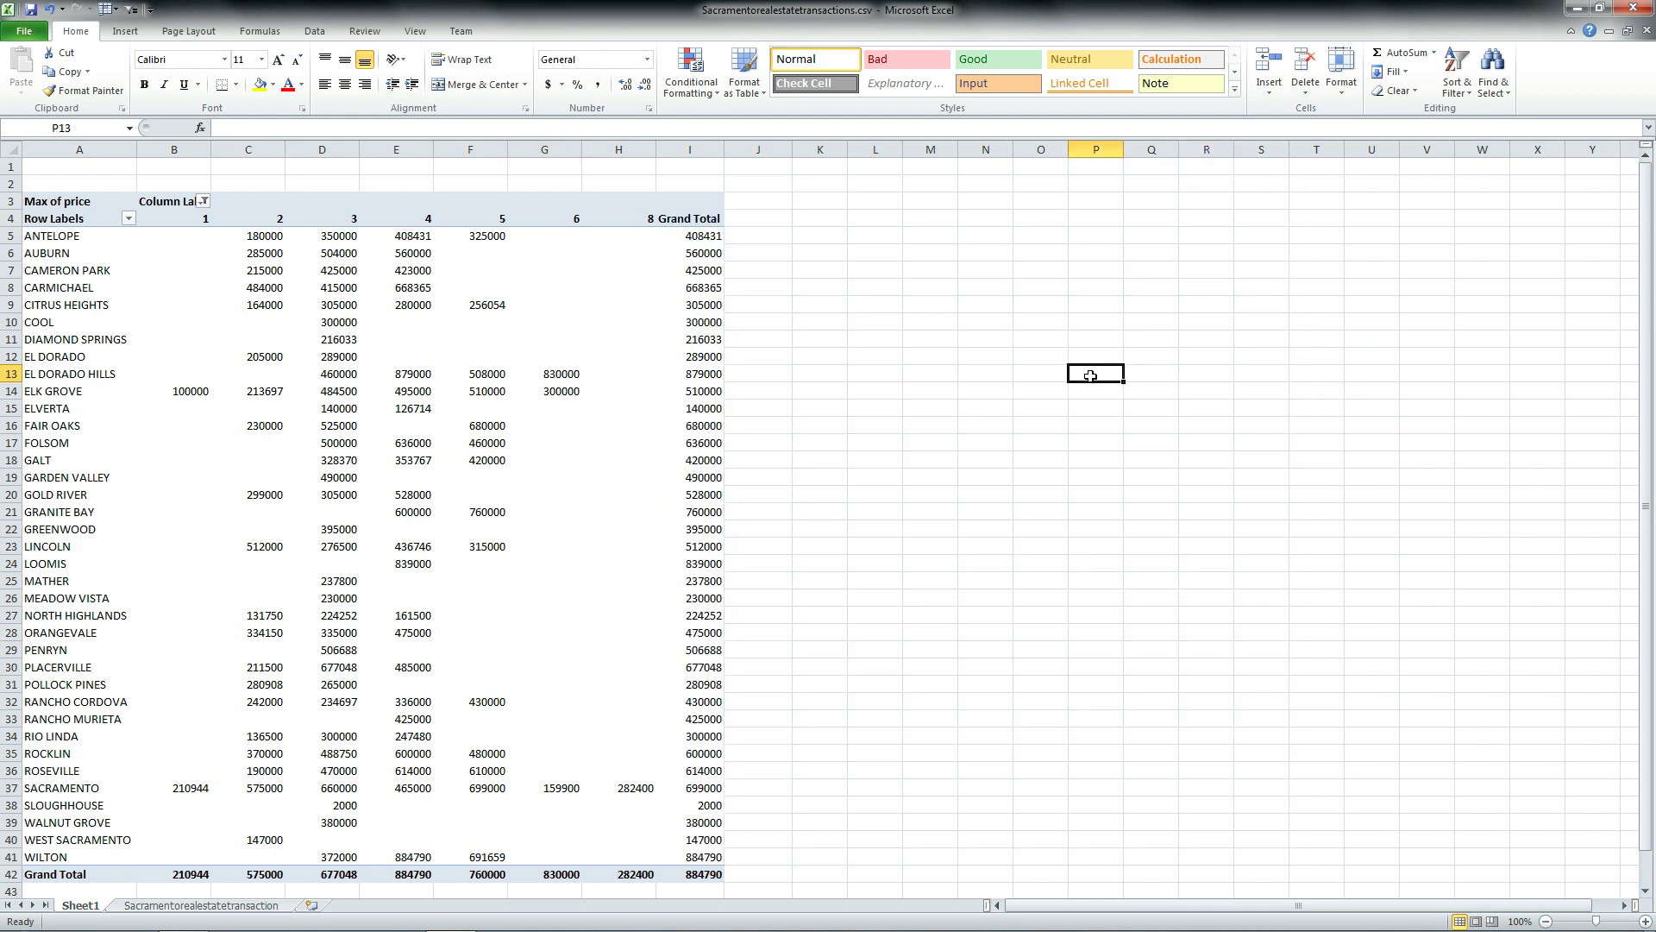
left_click(586, 424)
left_click(809, 410)
left_click(486, 394)
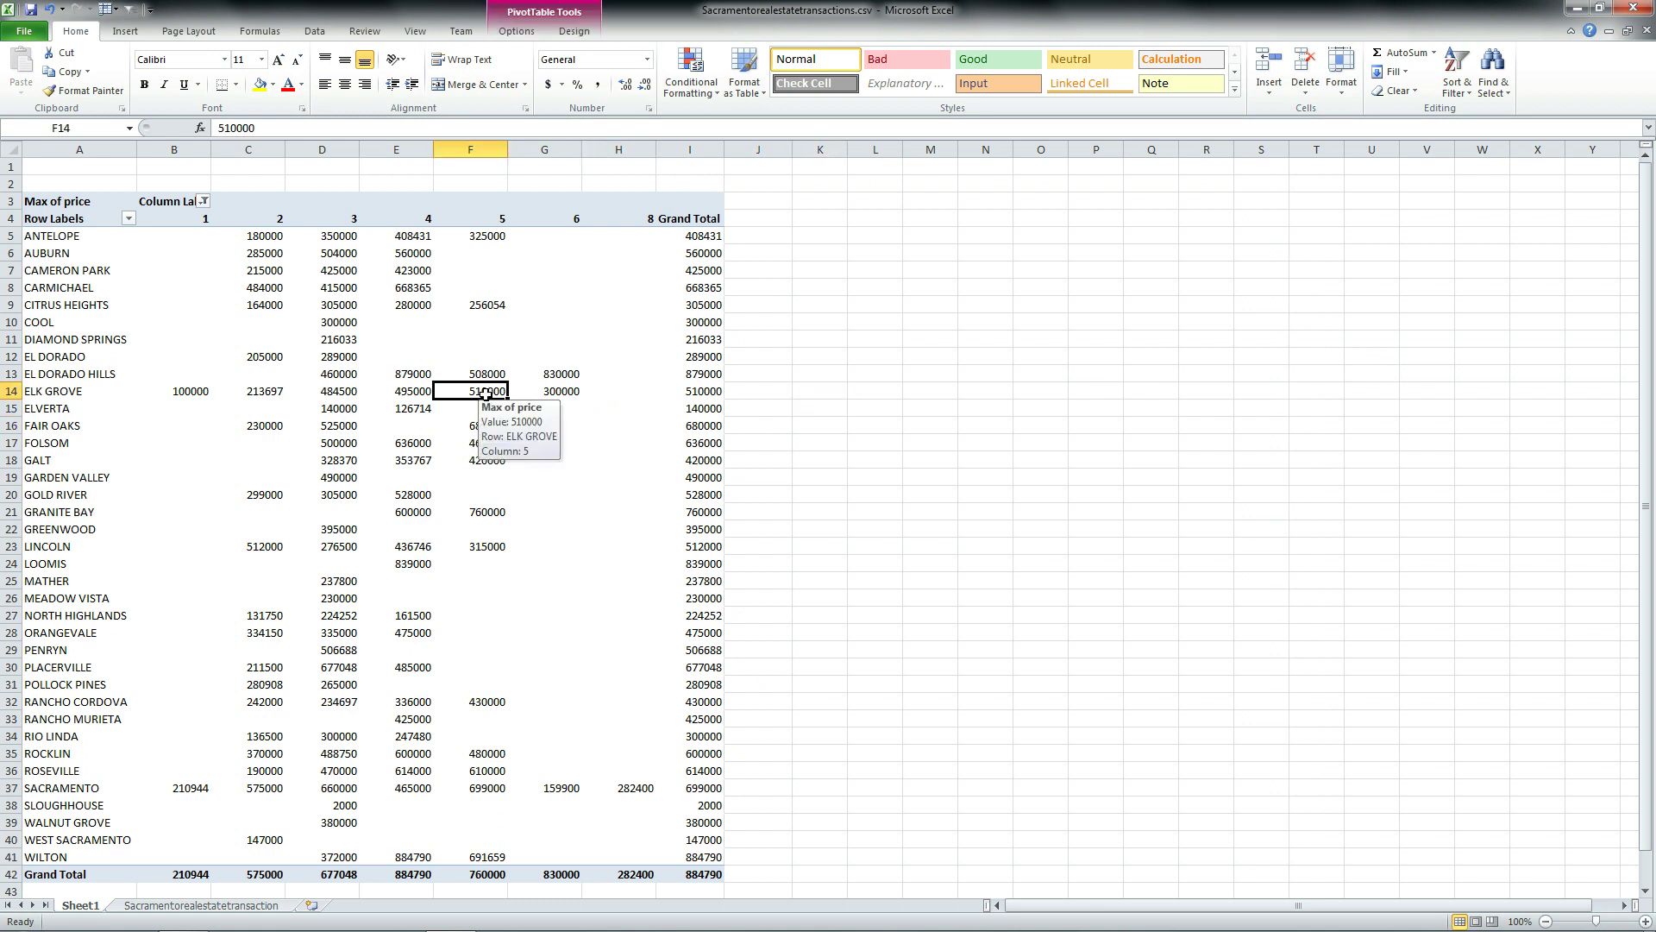
right_click(482, 394)
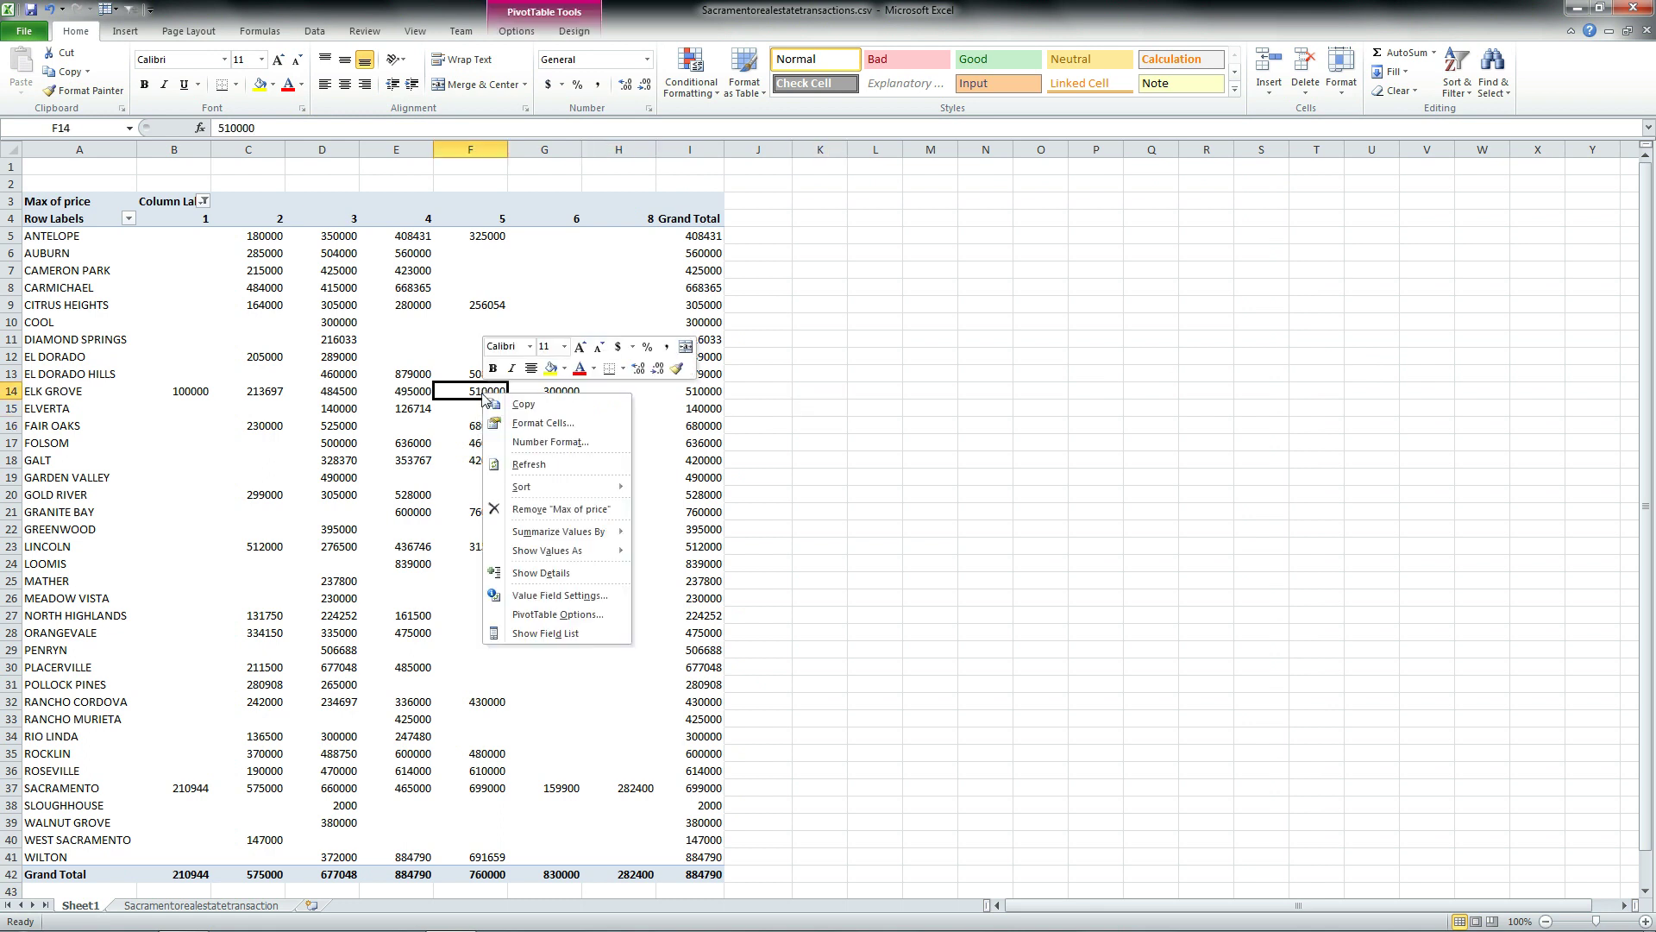
left_click(546, 633)
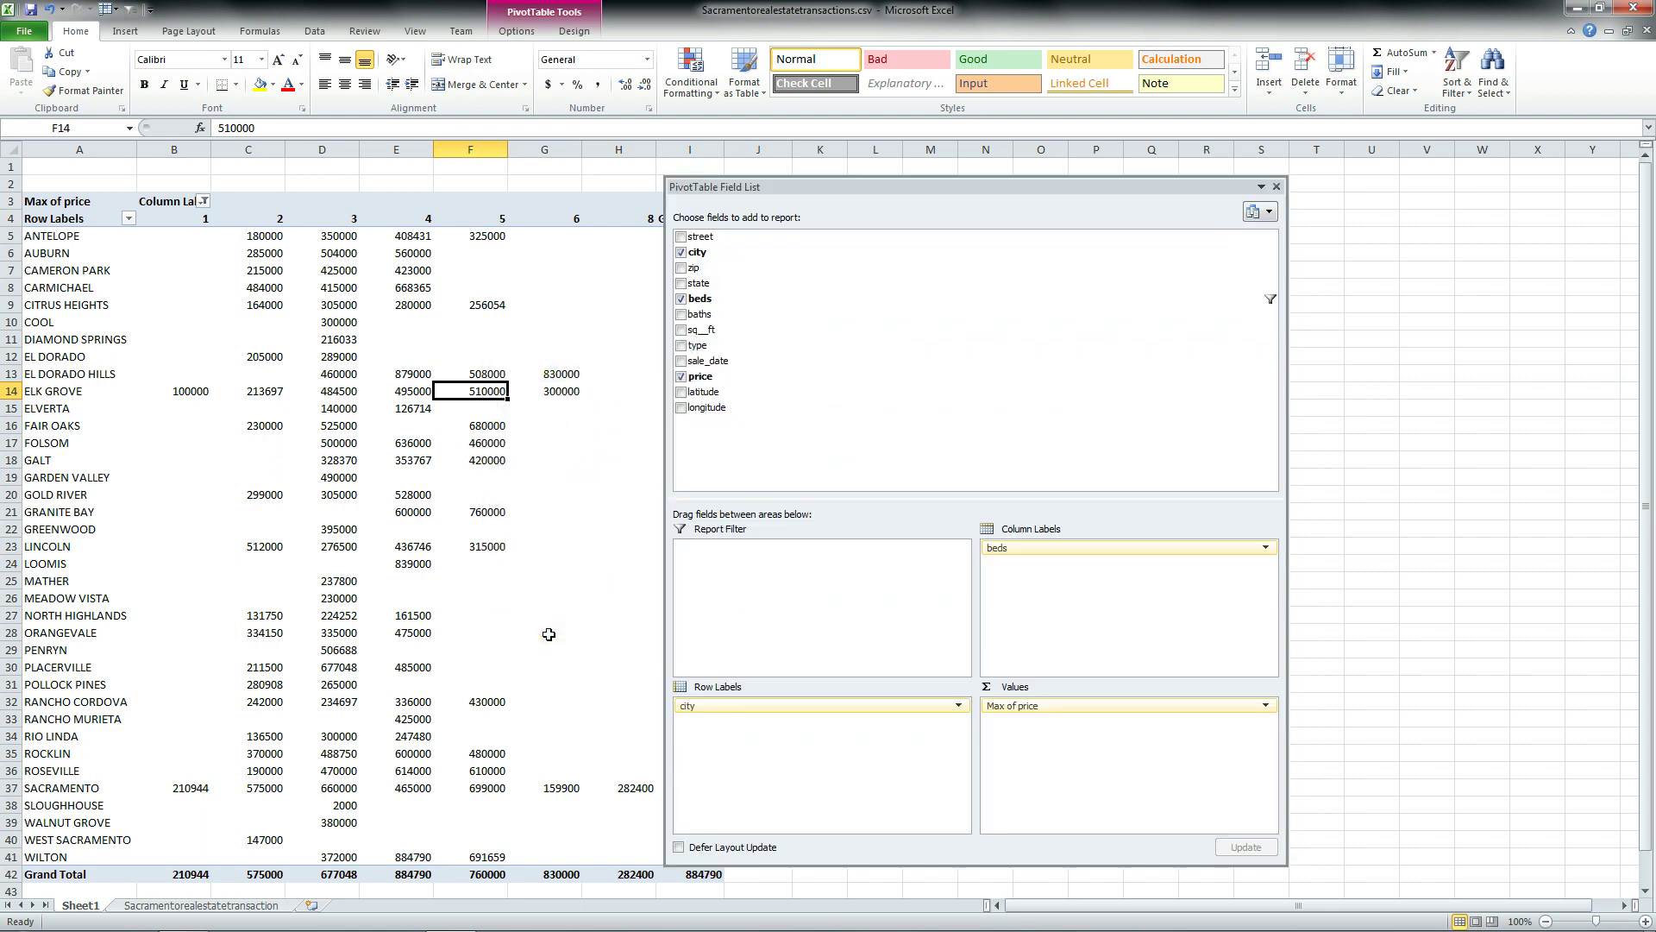
left_click_drag(887, 189, 1032, 175)
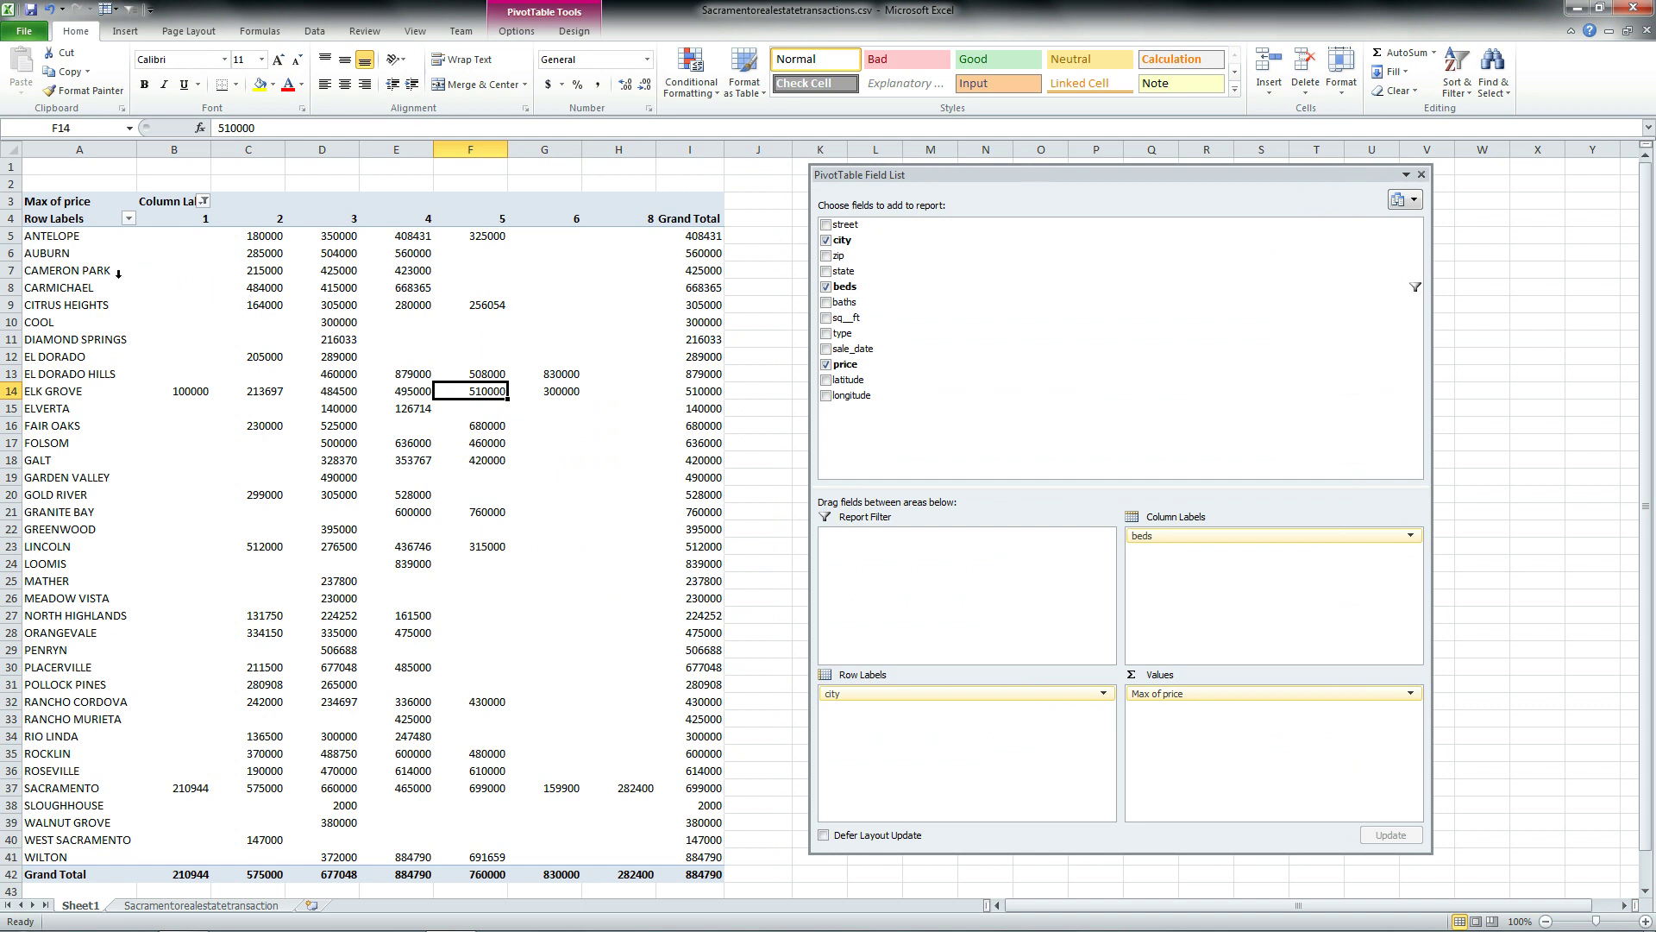
mouse_move(164, 343)
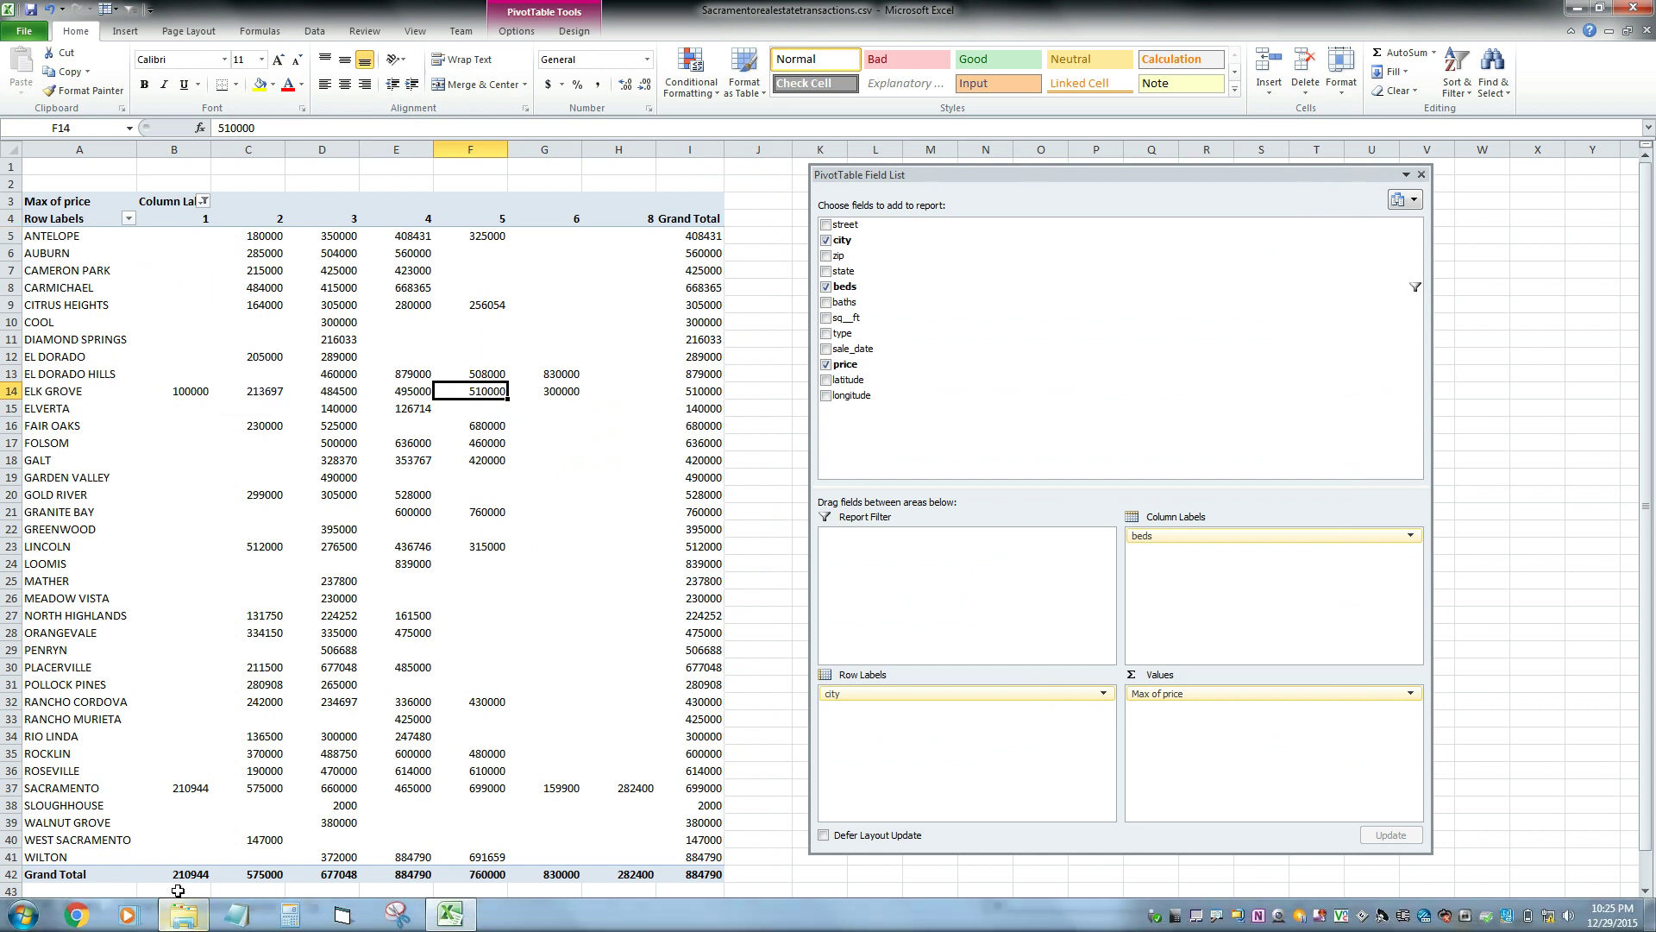
Auto-fit column H (type) on the Sacramentorealestatetransaction sheet, check its entries, then return to Sheet1
left_click(189, 905)
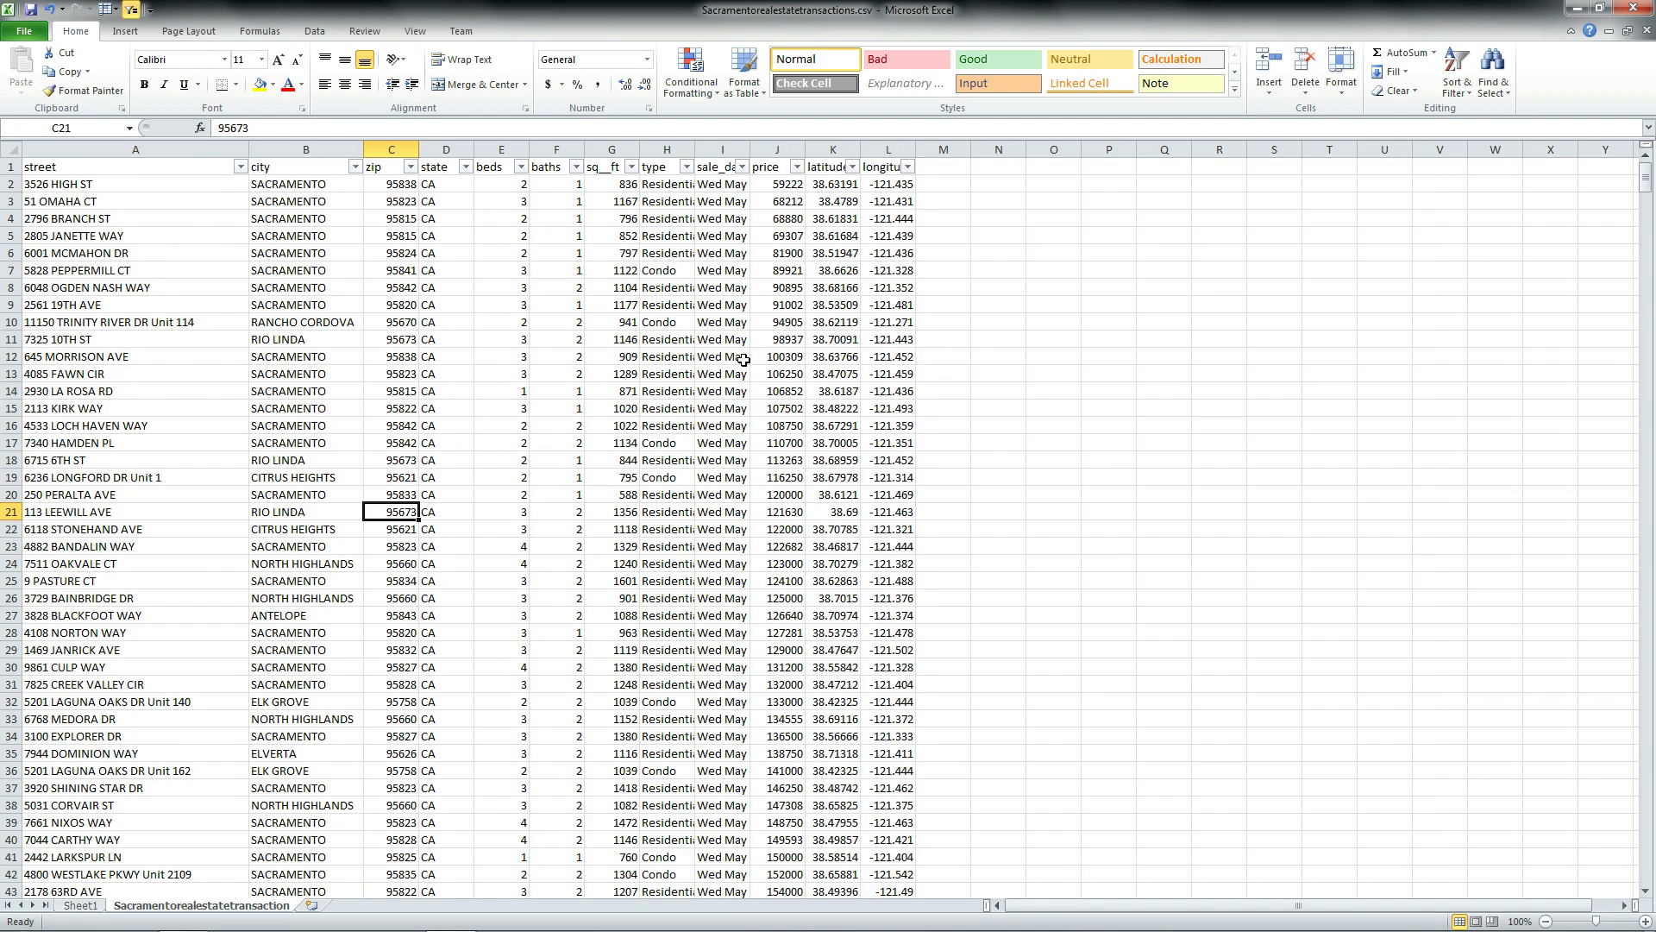
left_click(675, 270)
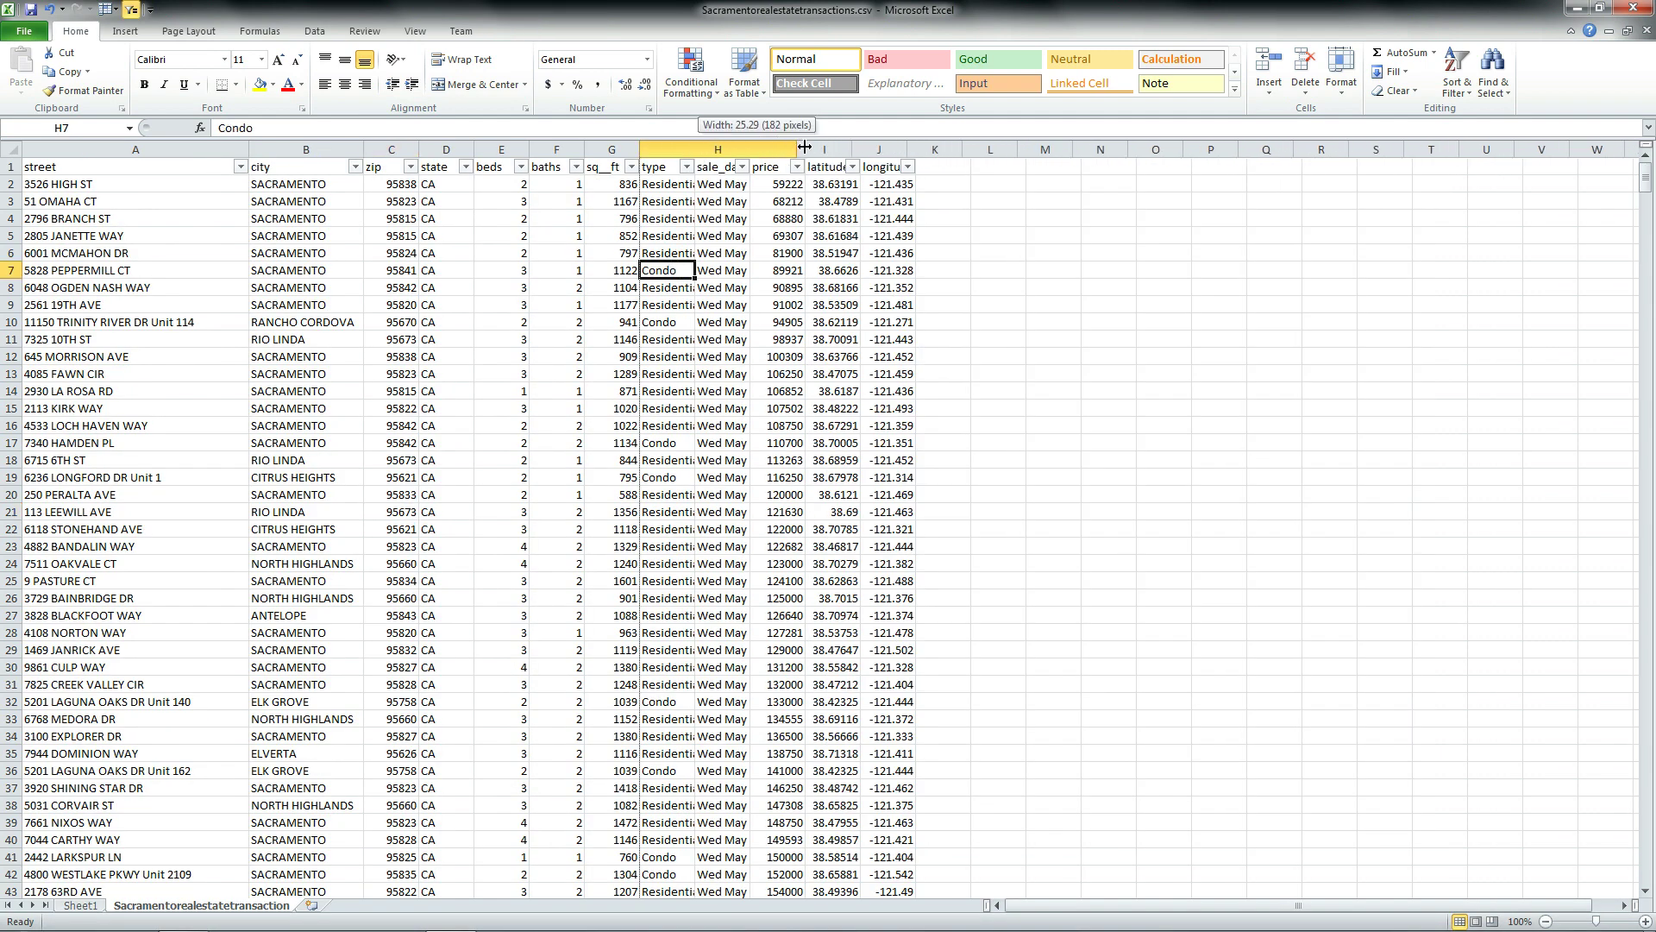
double_click(696, 149)
left_click(697, 321)
scroll(716, 397, "down", 17)
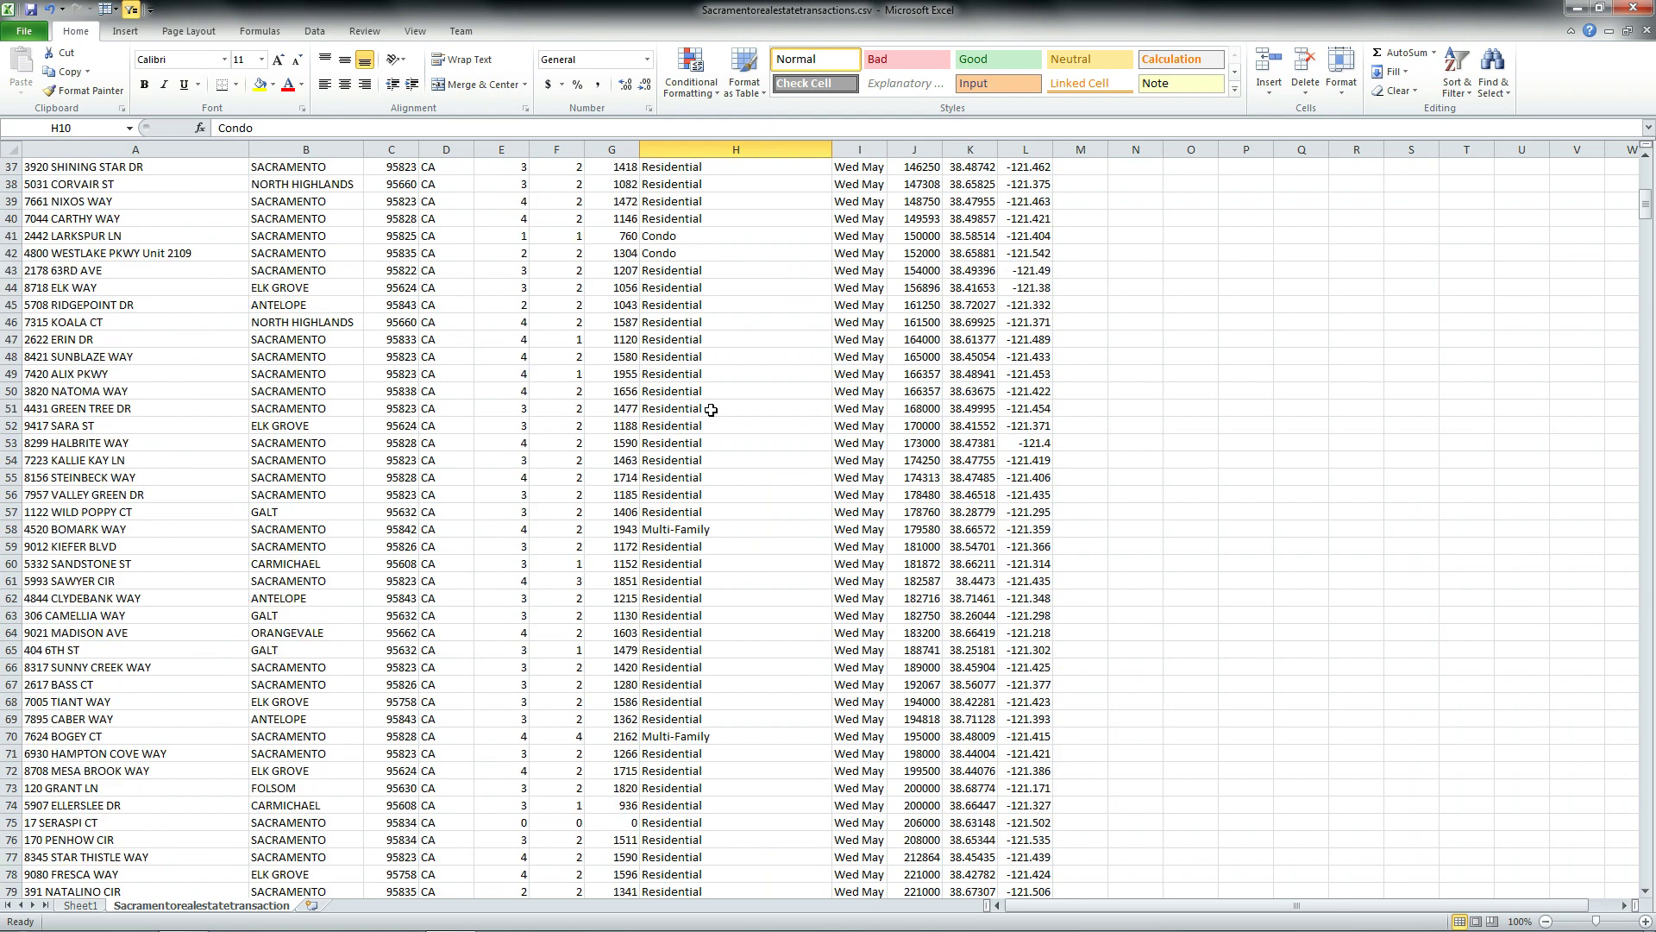
left_click(678, 480)
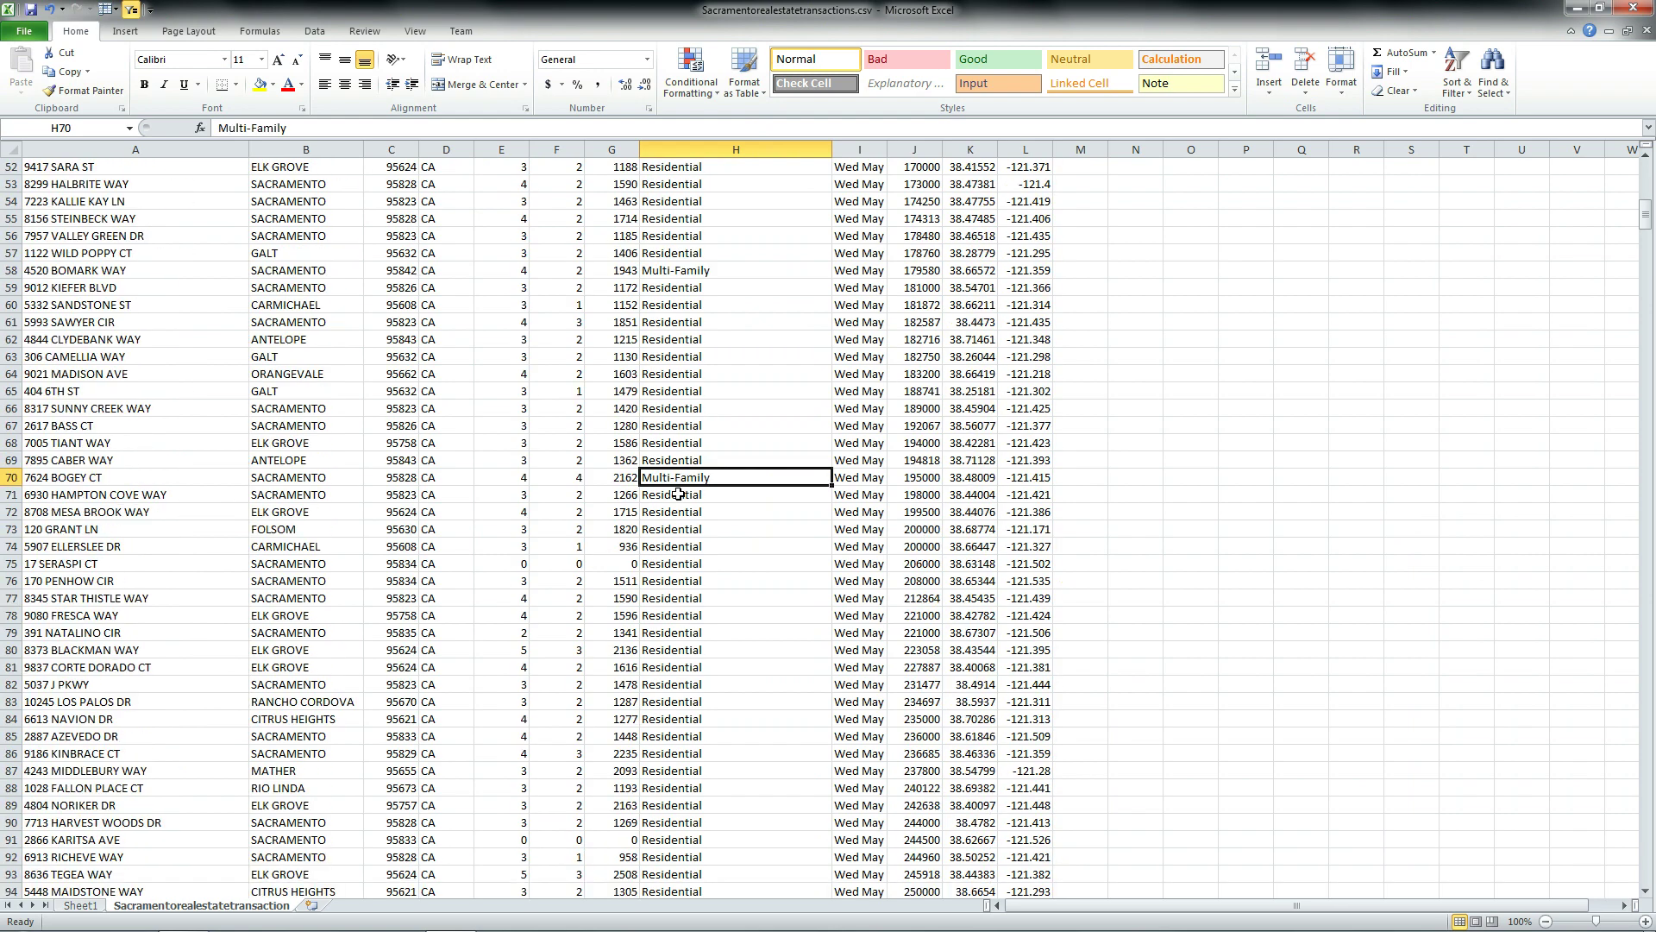
scroll(679, 494, "up", 7)
scroll(679, 494, "up", 10)
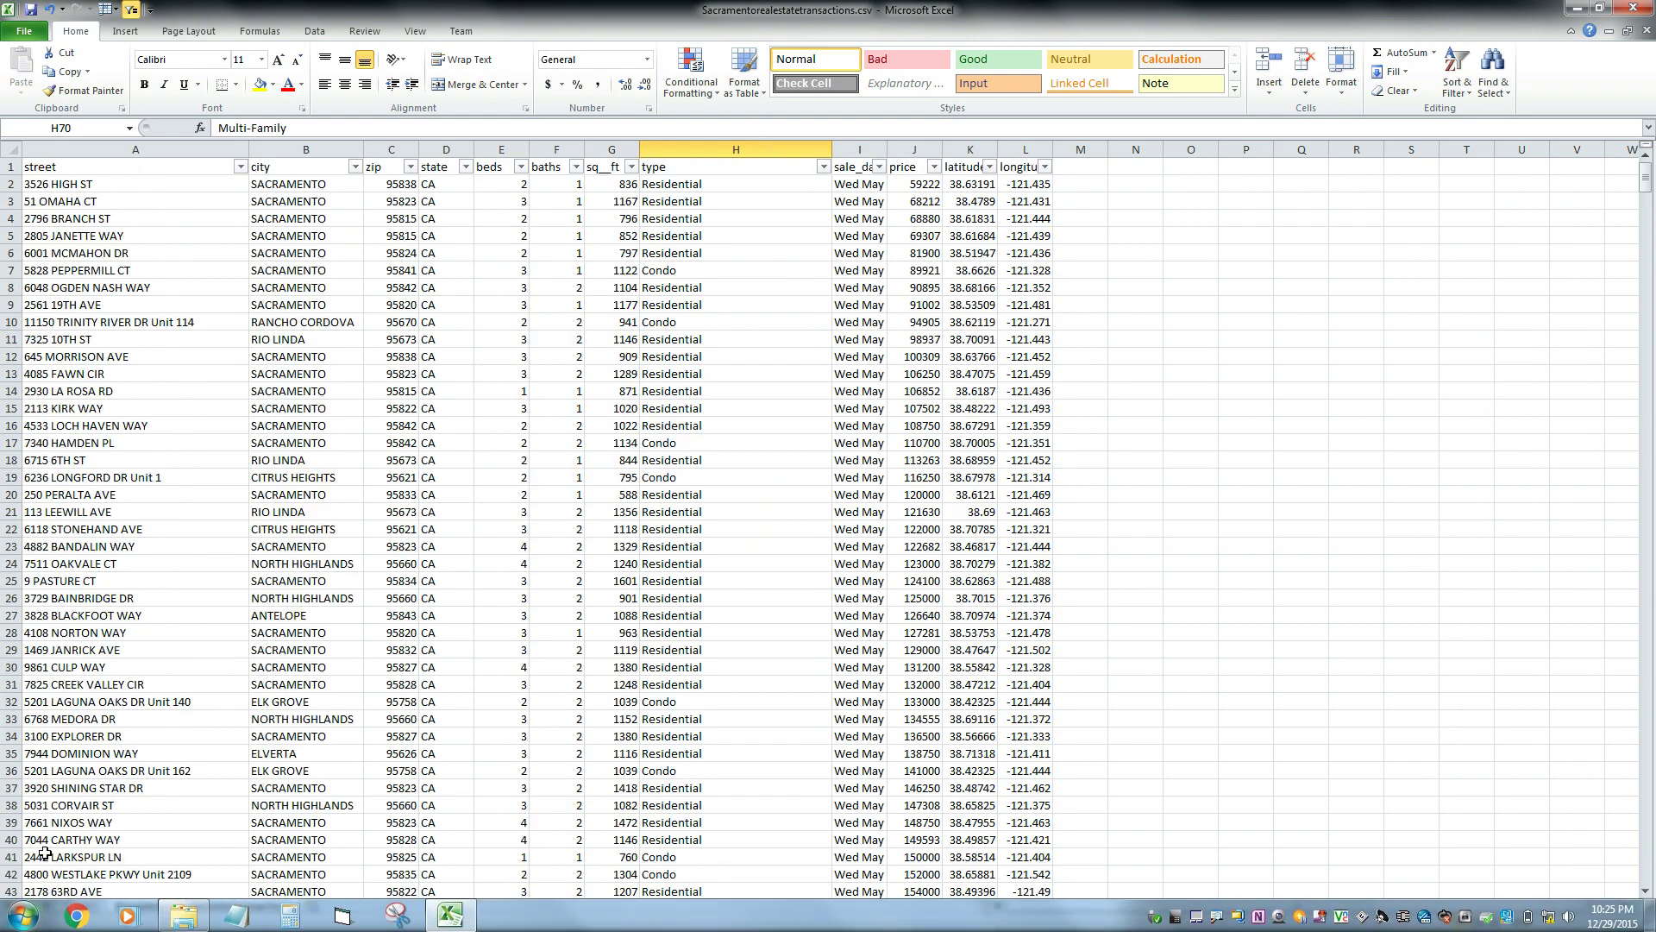
left_click(78, 905)
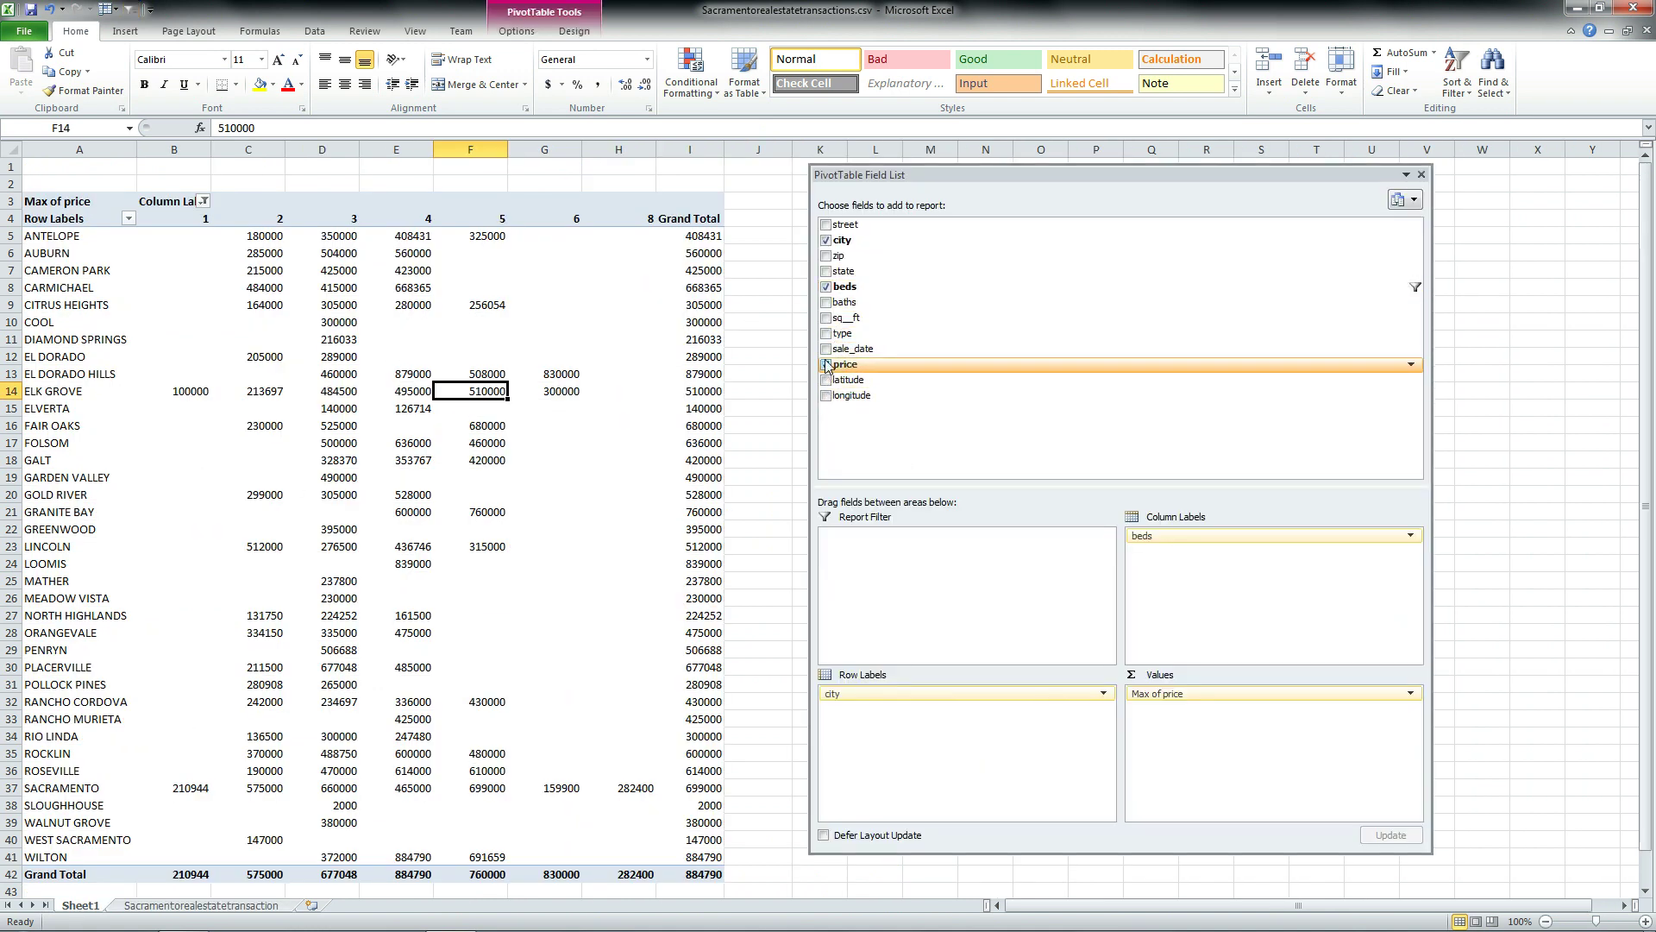
Add type to the PivotTable's Row Labels and move it above city
left_click(826, 334)
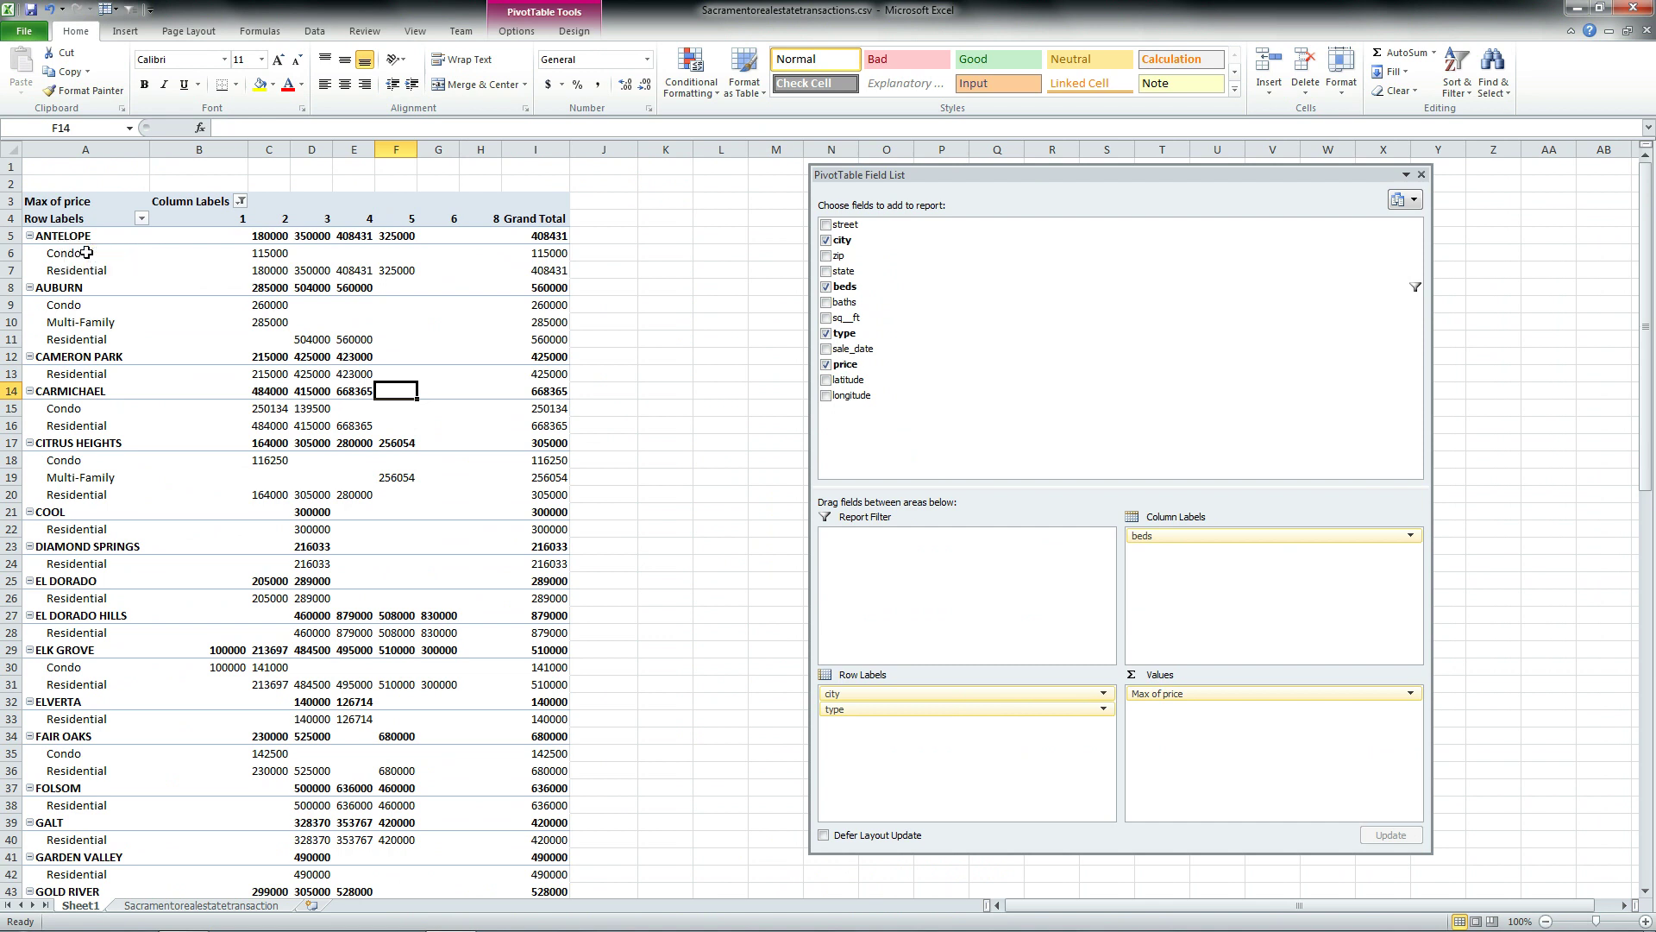
mouse_move(258, 253)
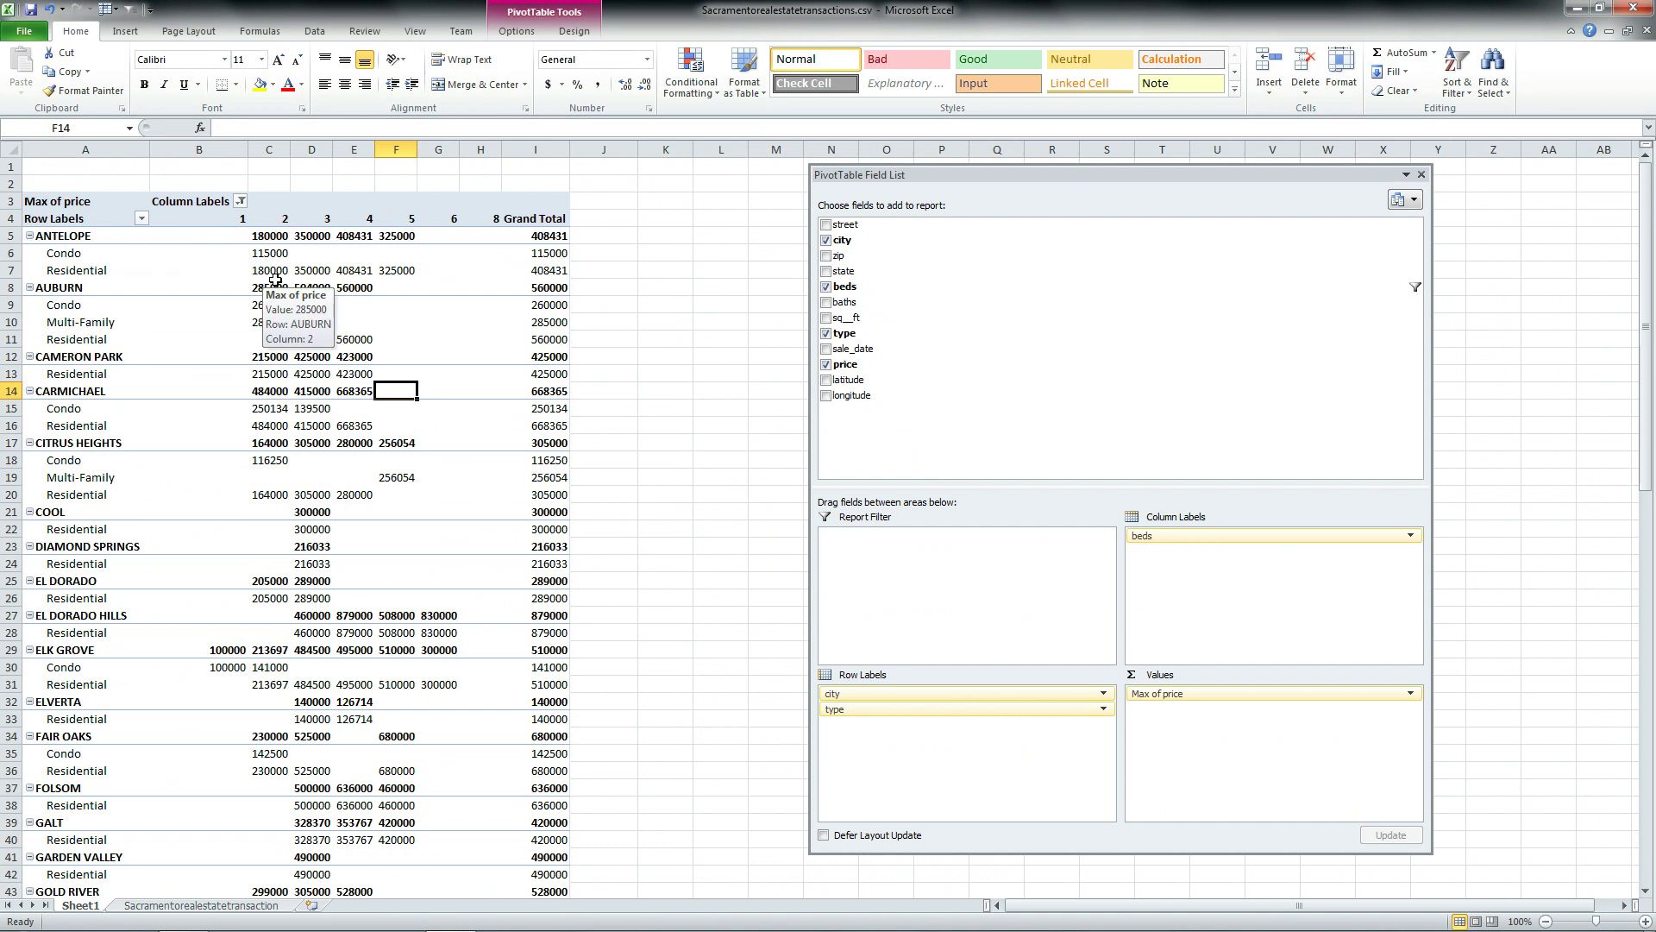
mouse_move(392, 270)
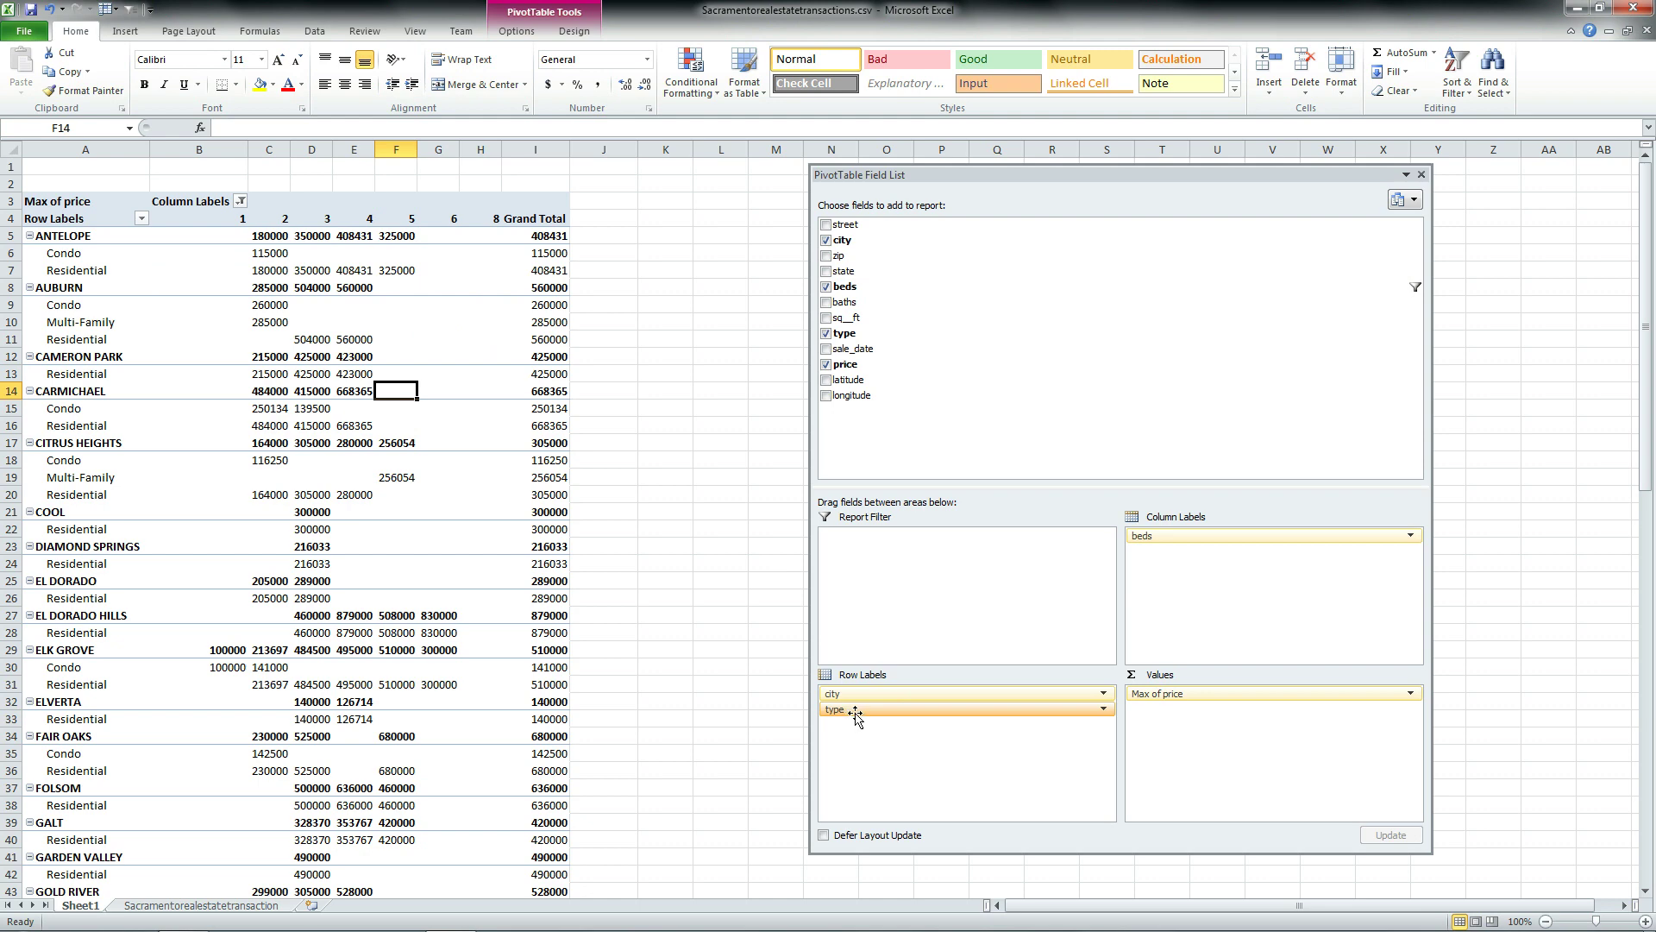
left_click_drag(853, 713, 848, 689)
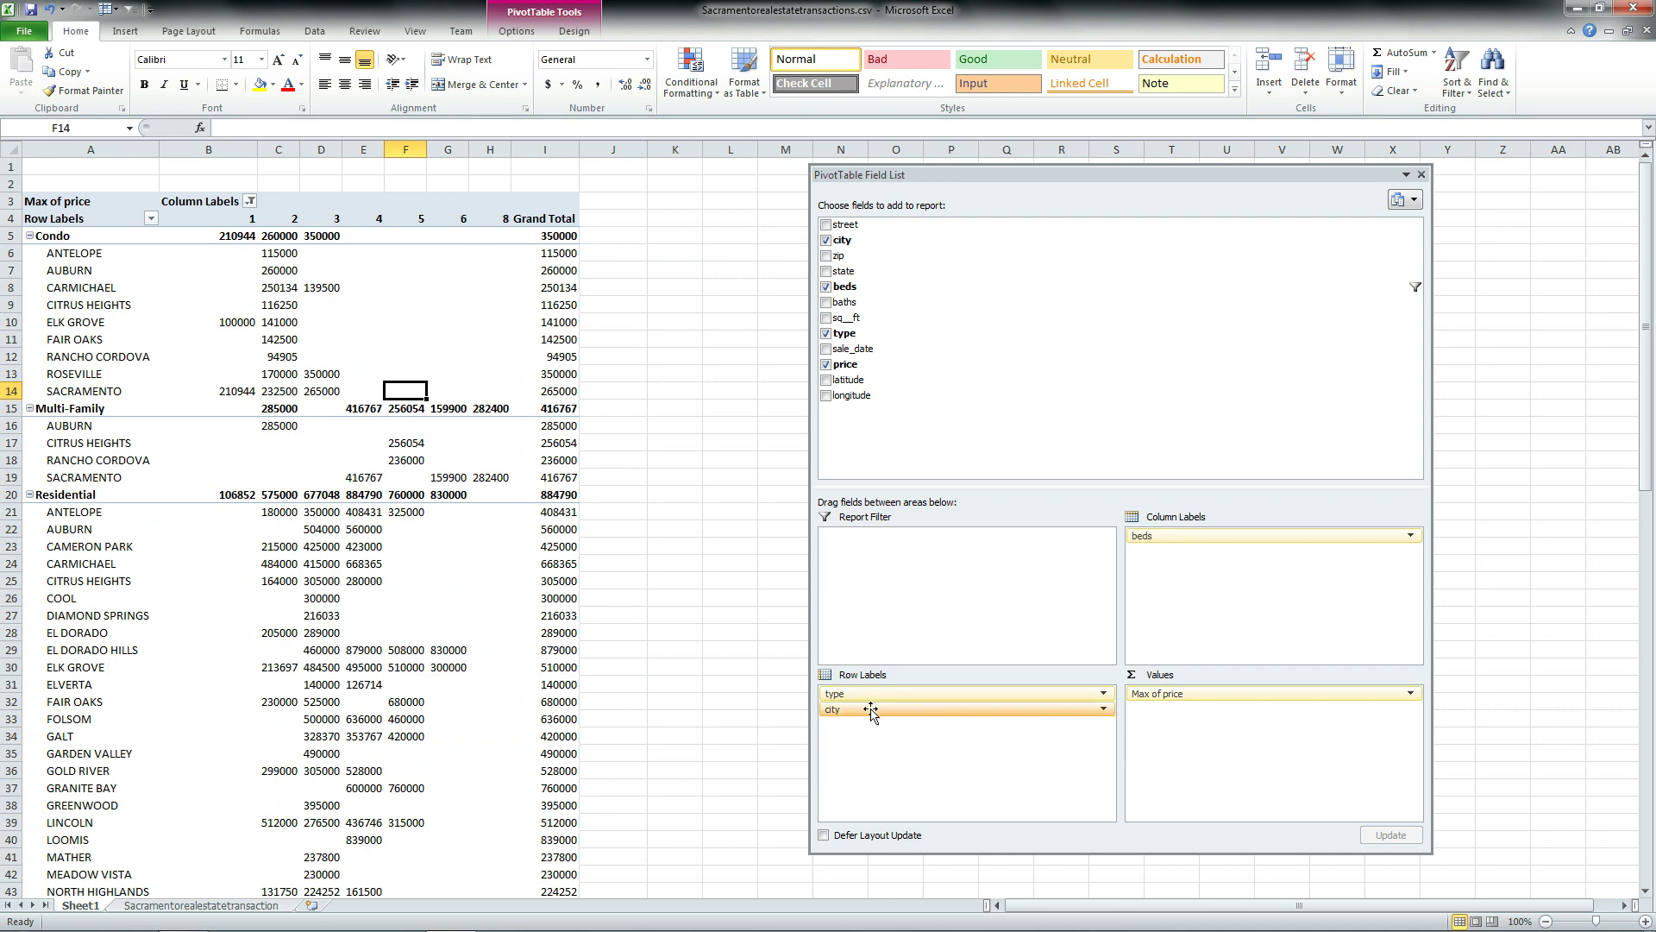
Move type from Row Labels into the Report Filter area
left_click_drag(869, 697, 877, 573)
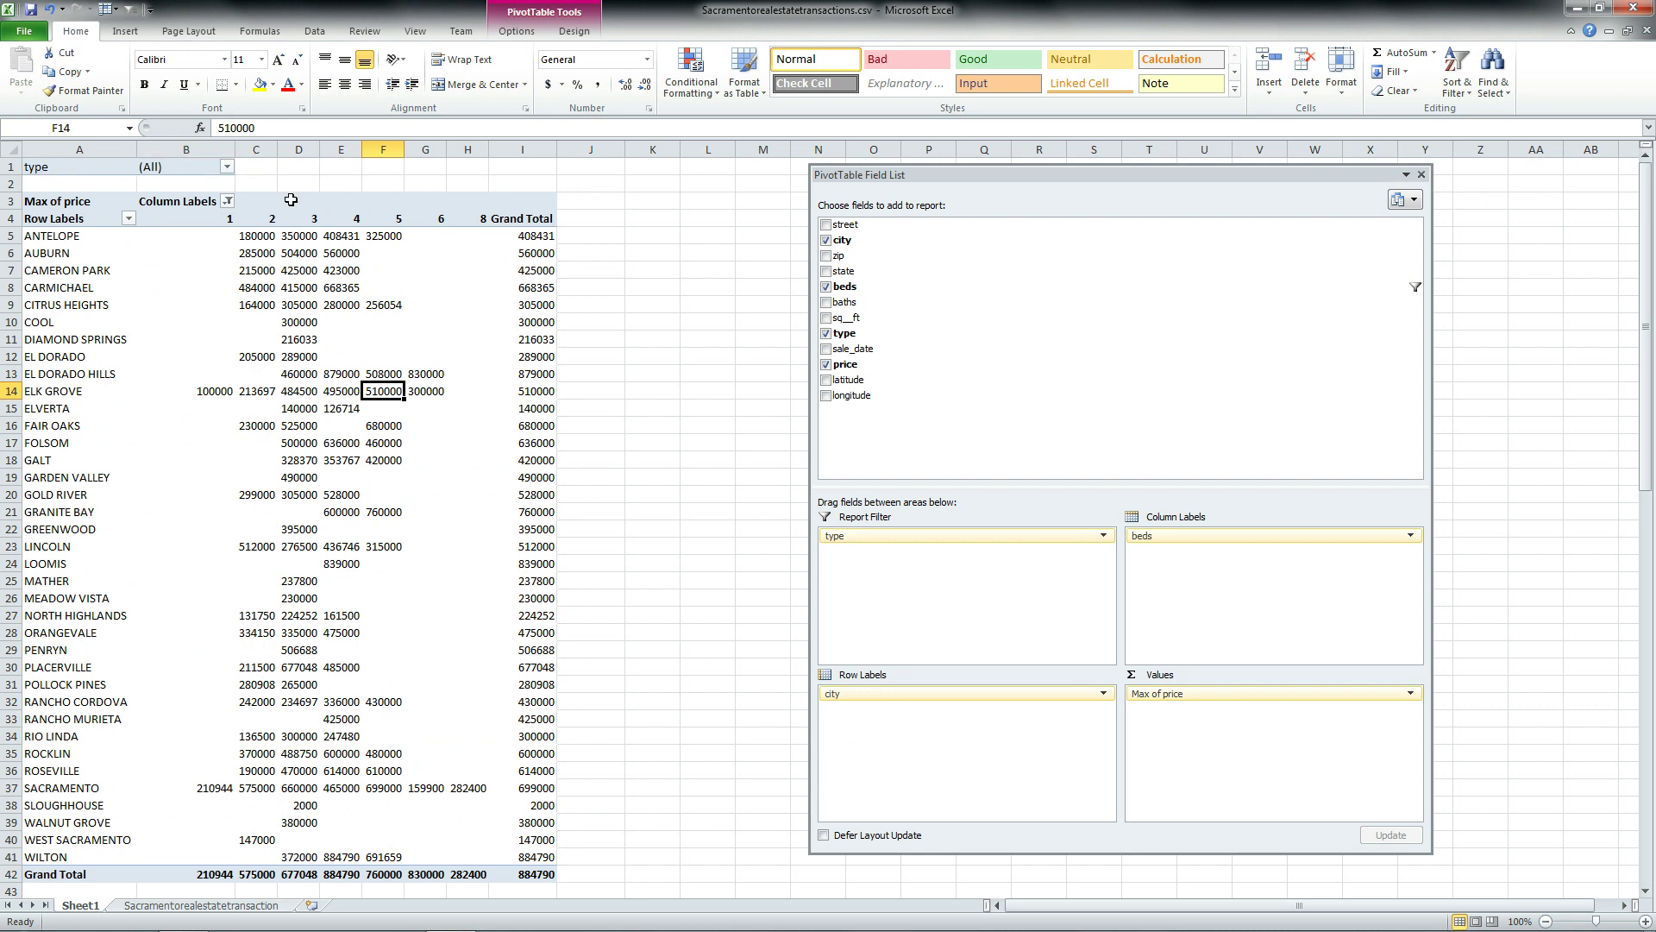
Set the type report filter to Residential only by unchecking Condo, Multi-Family and Unkown
left_click(91, 169)
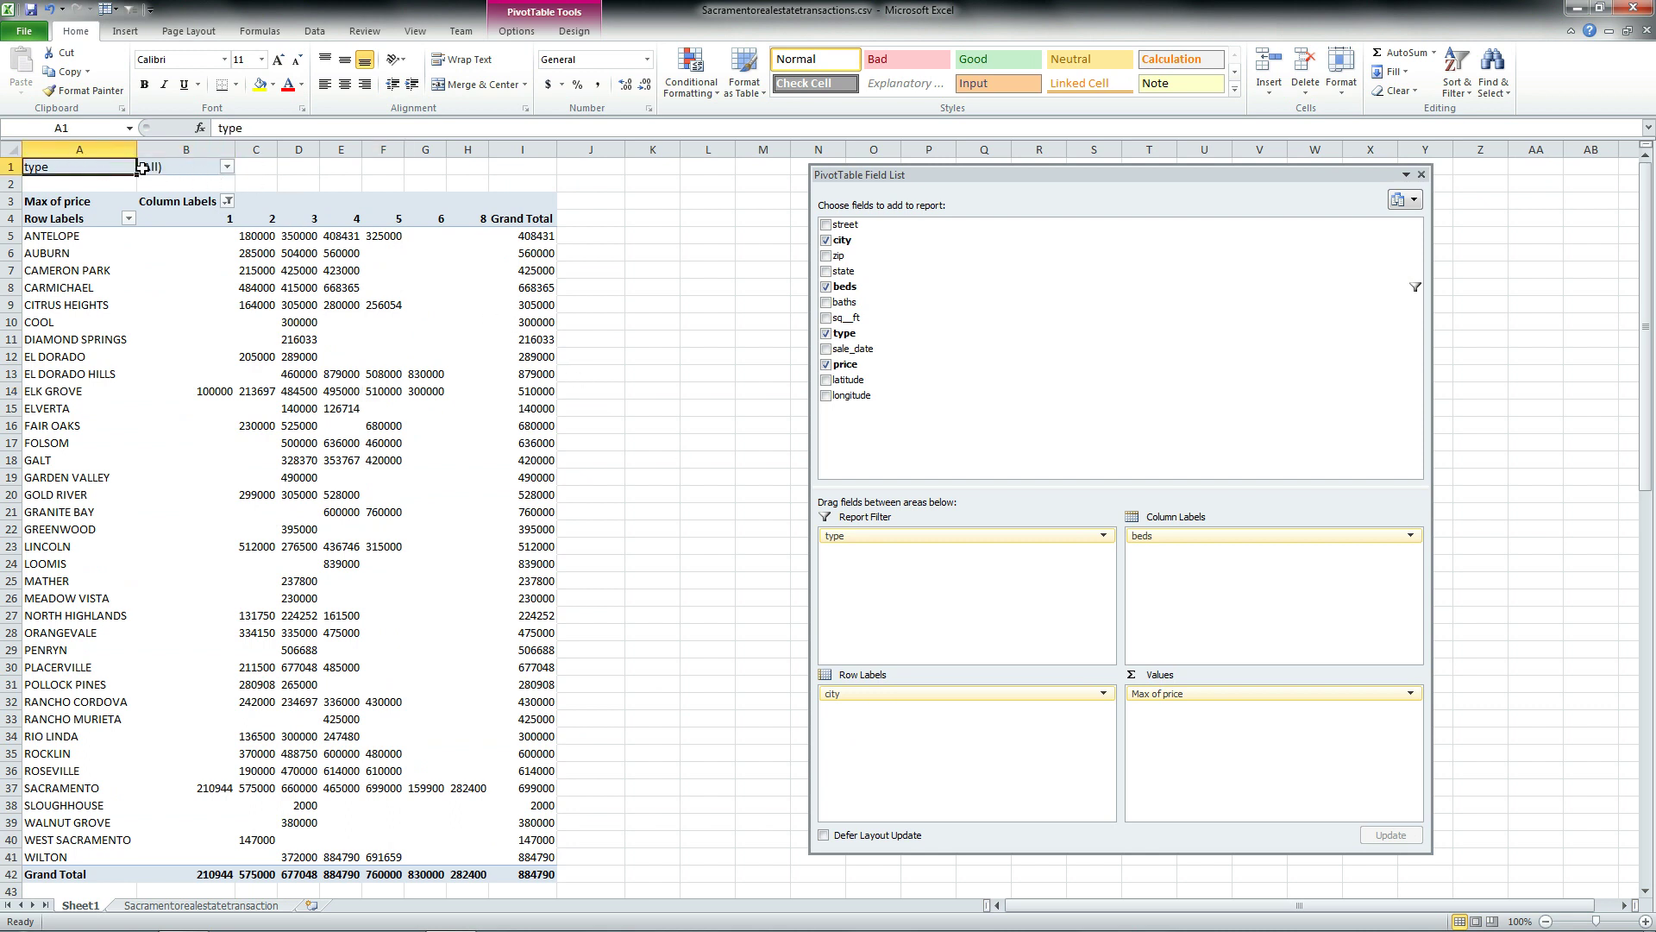
left_click(227, 167)
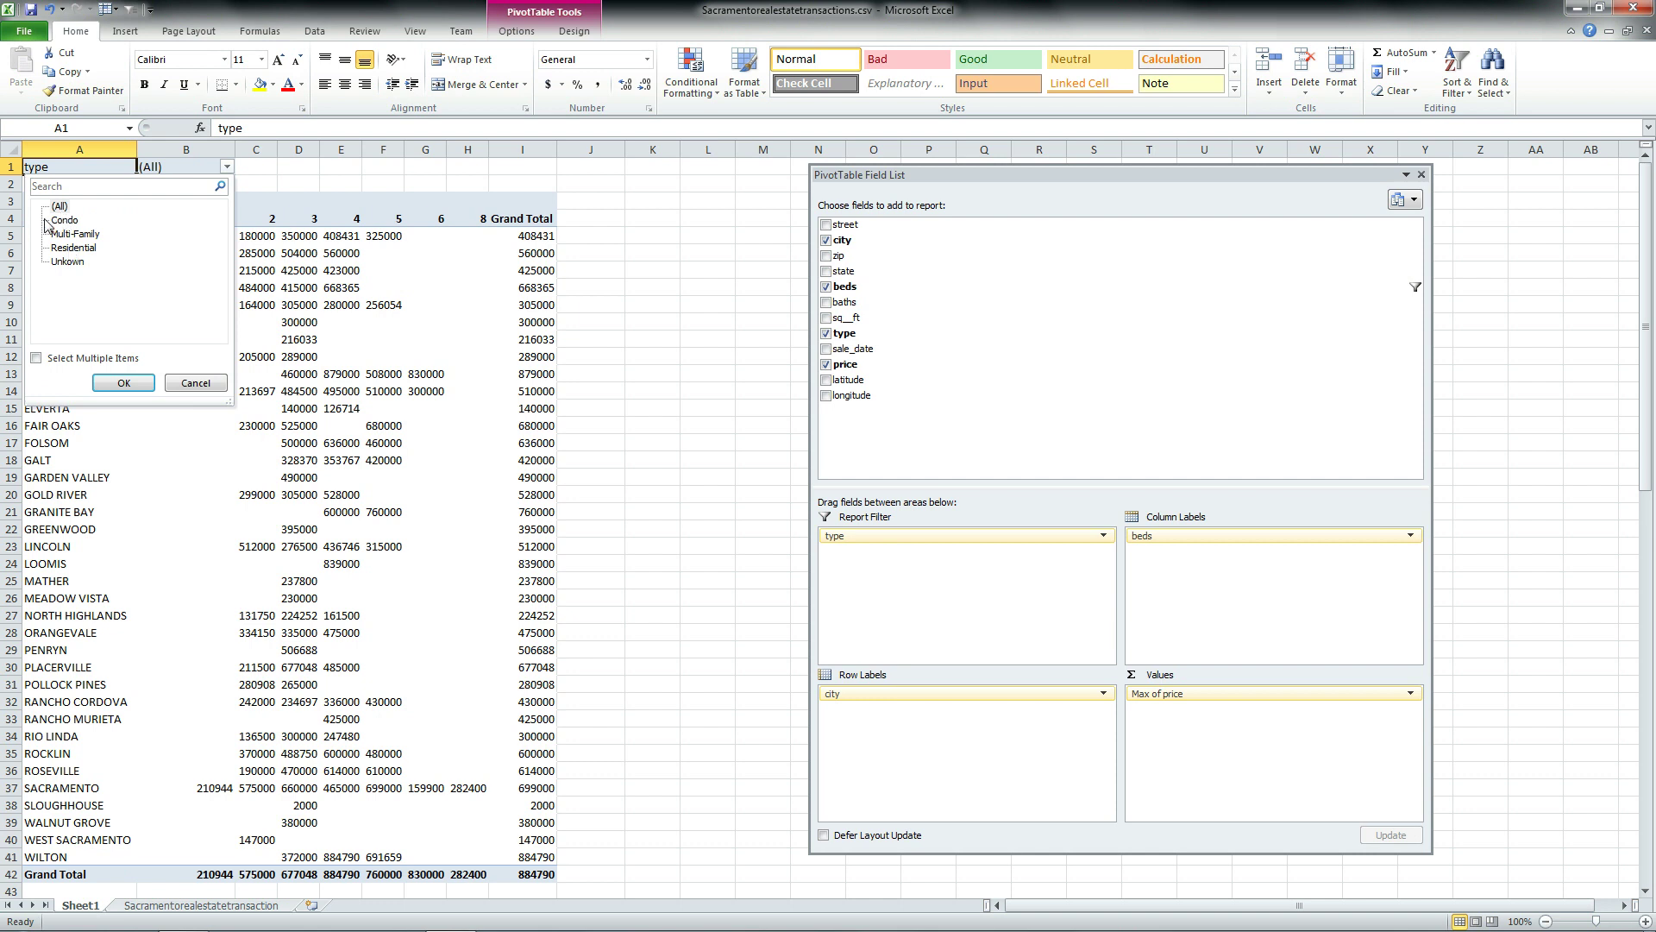
left_click(37, 358)
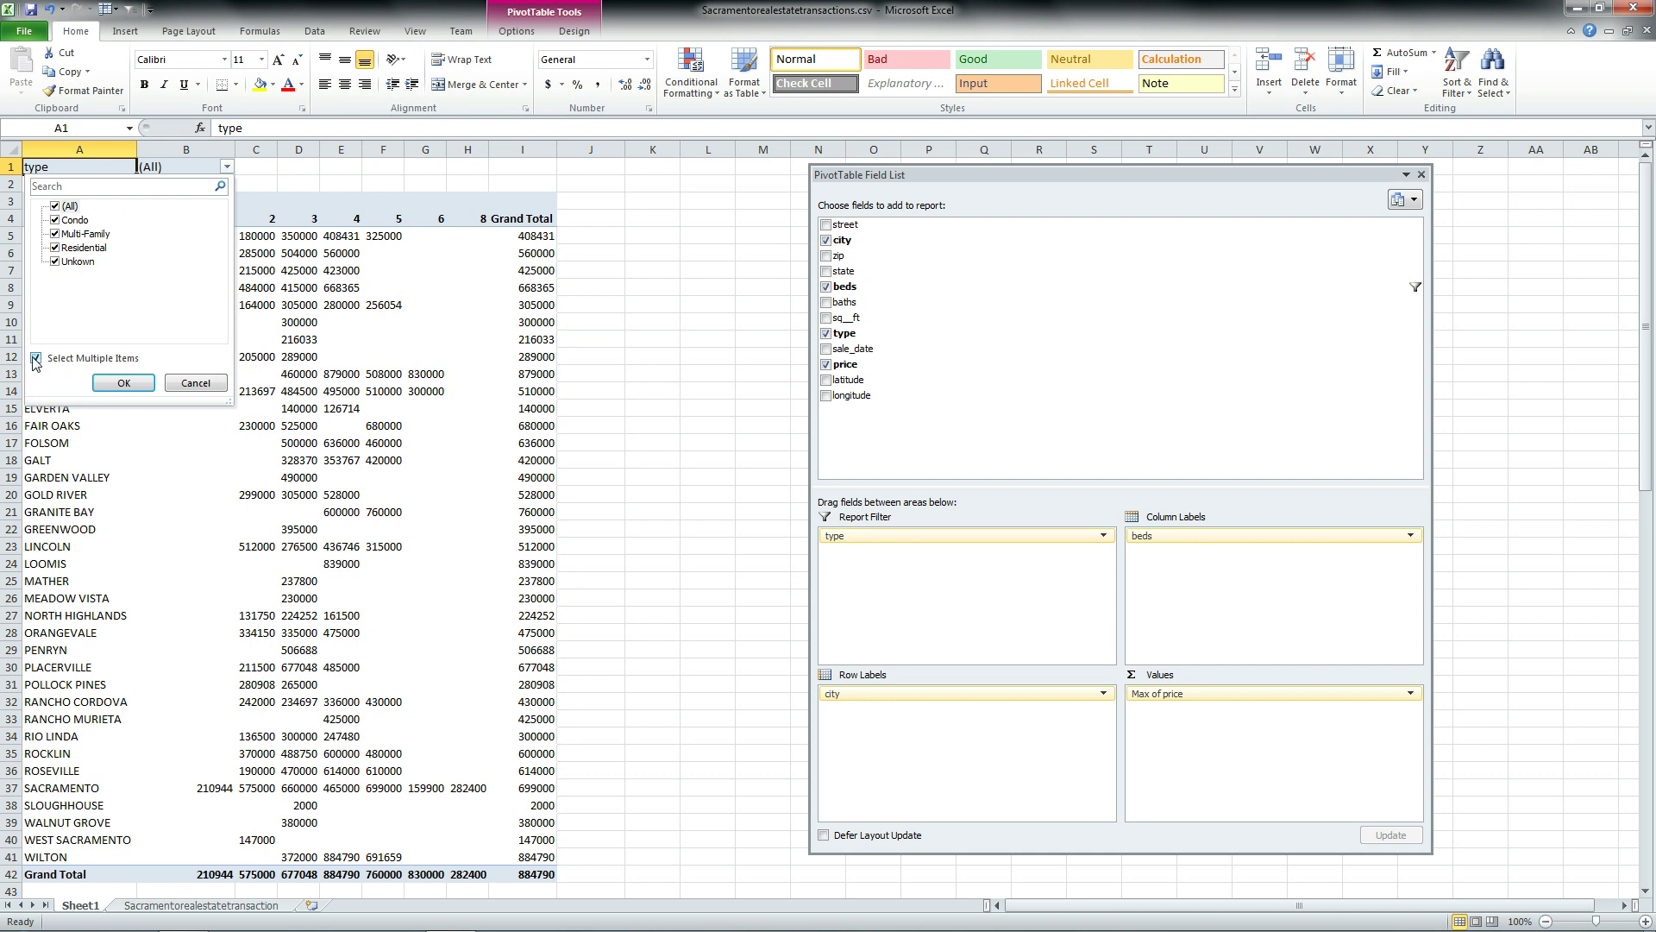
left_click(56, 220)
left_click(55, 234)
left_click(56, 262)
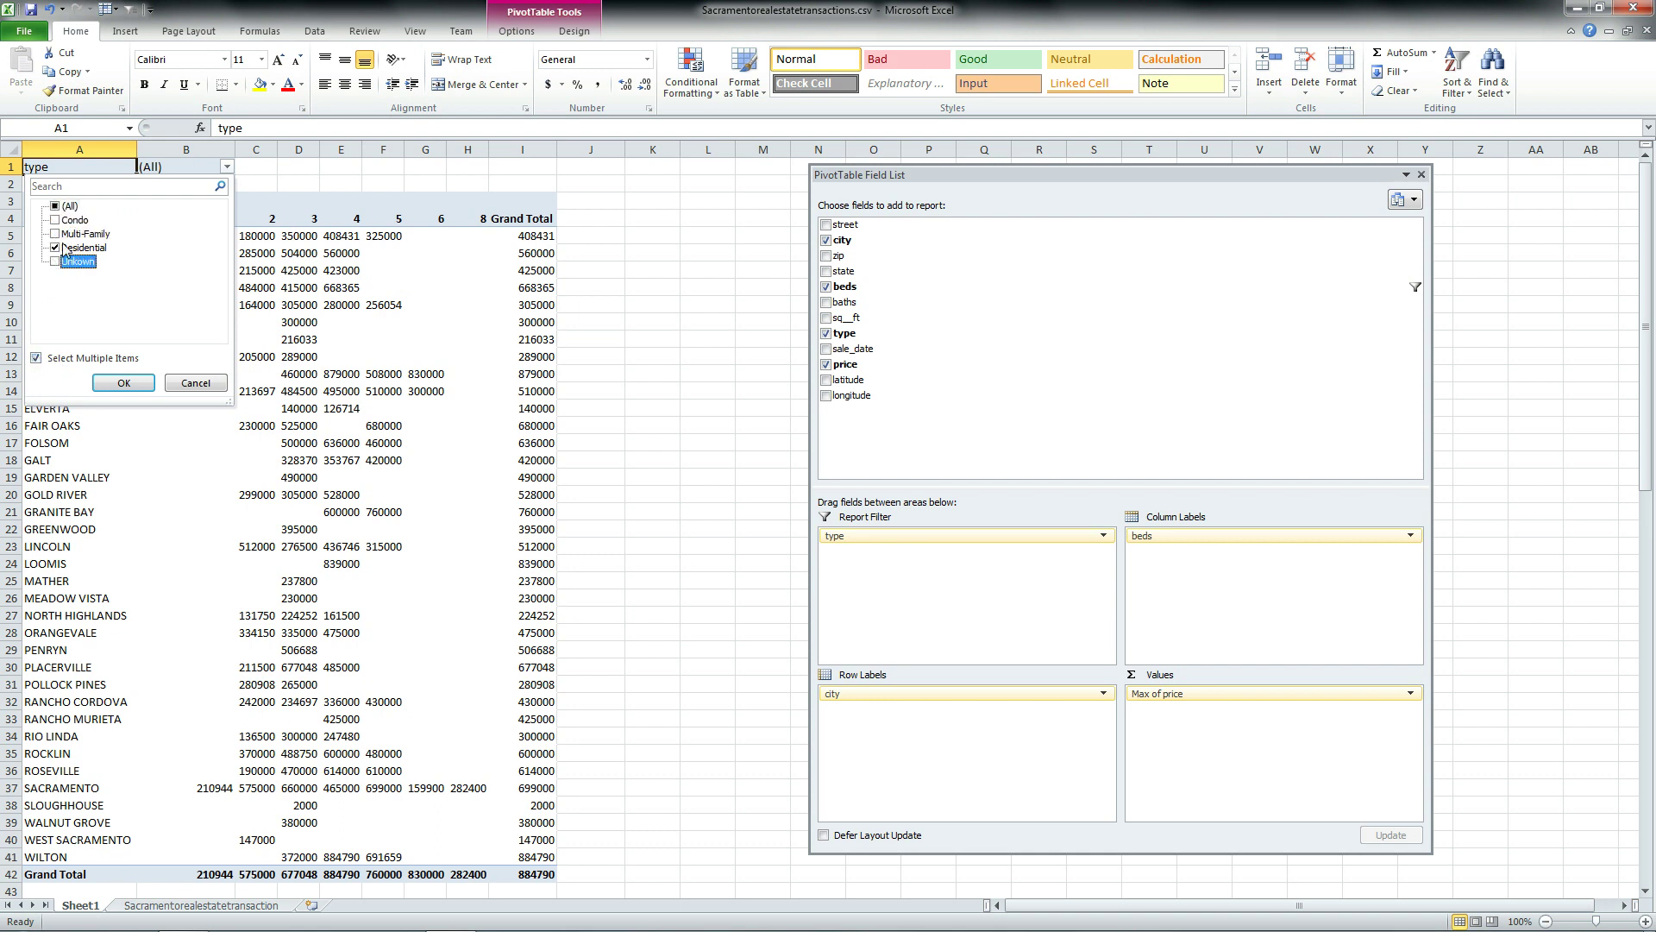
left_click(124, 383)
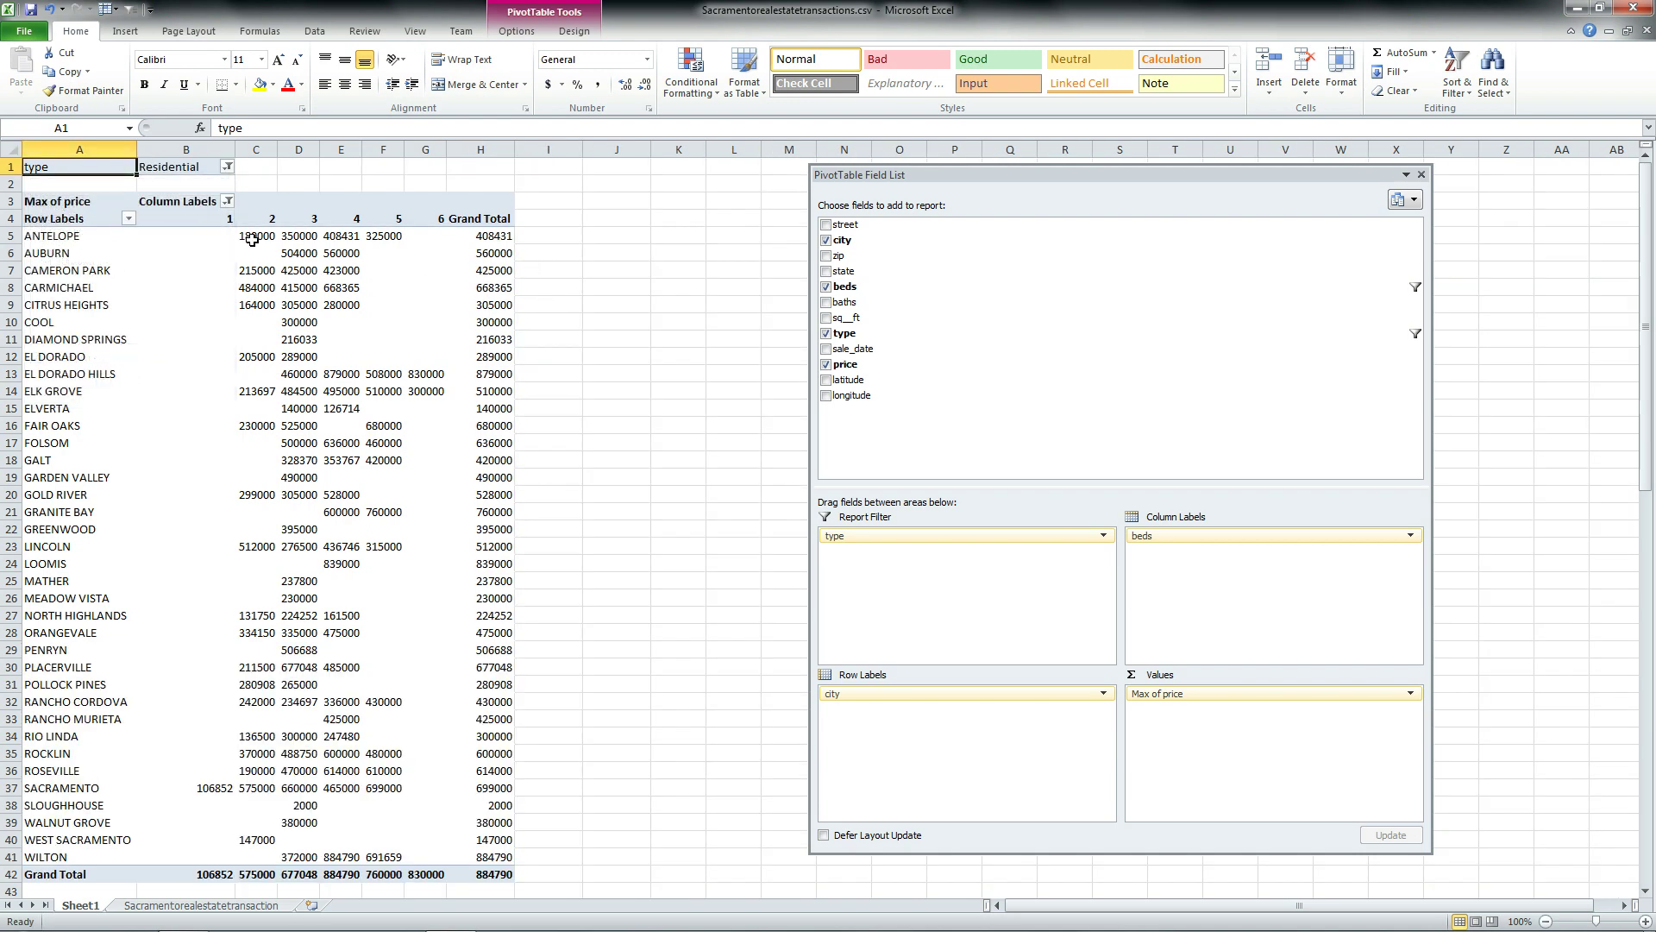
mouse_move(255, 240)
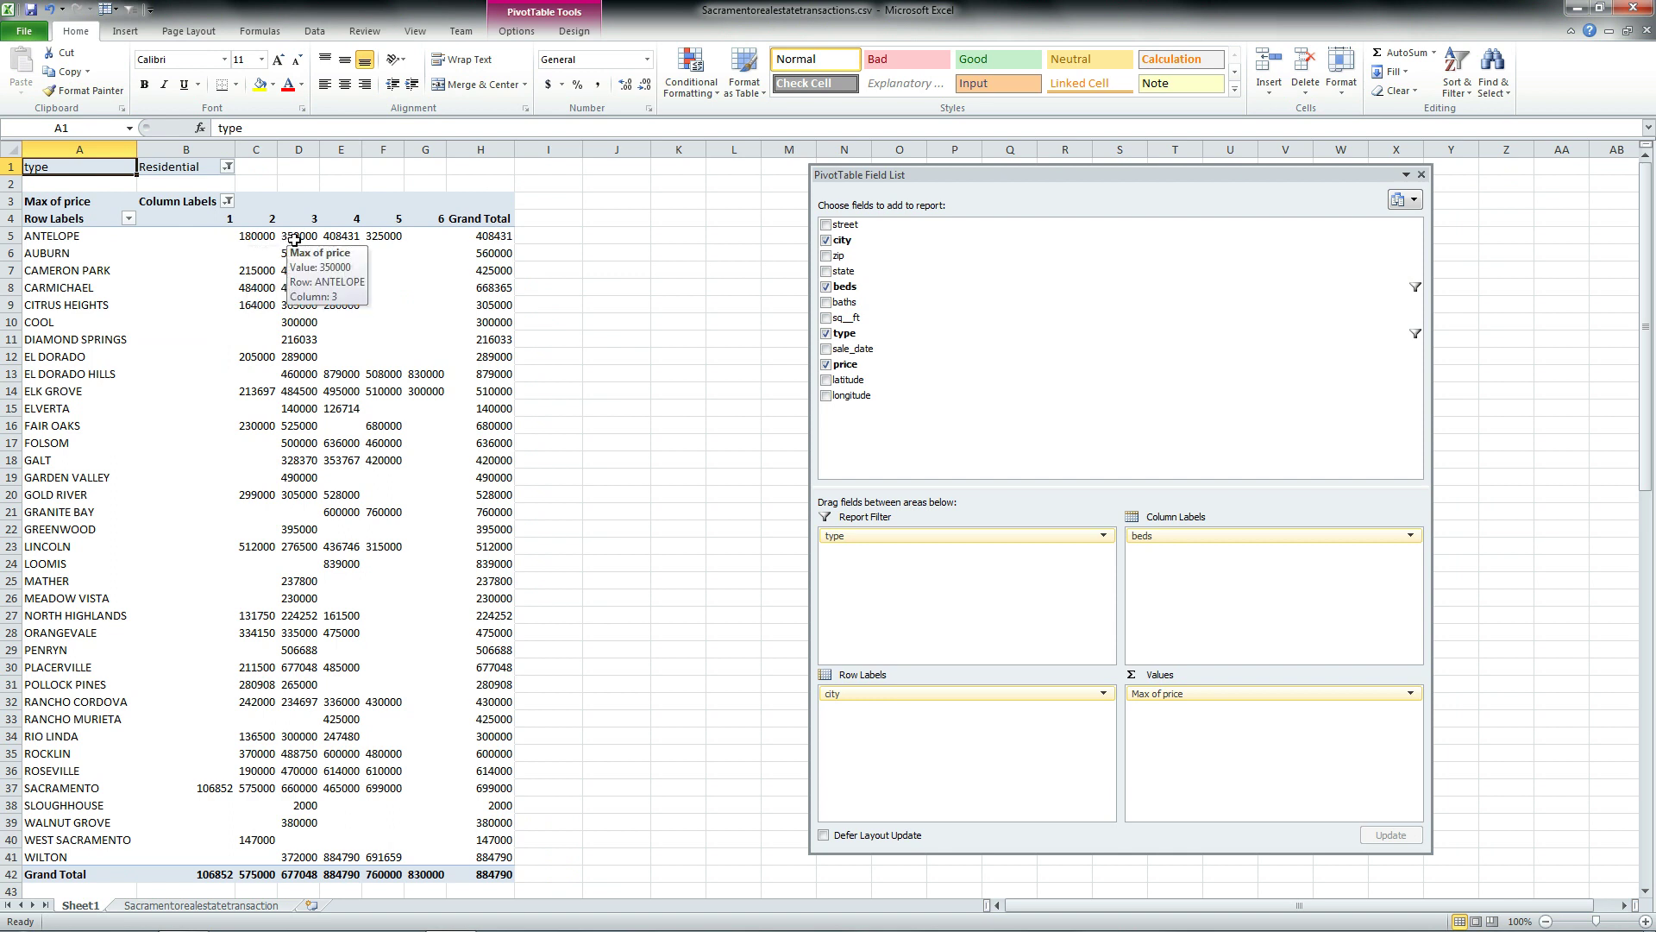